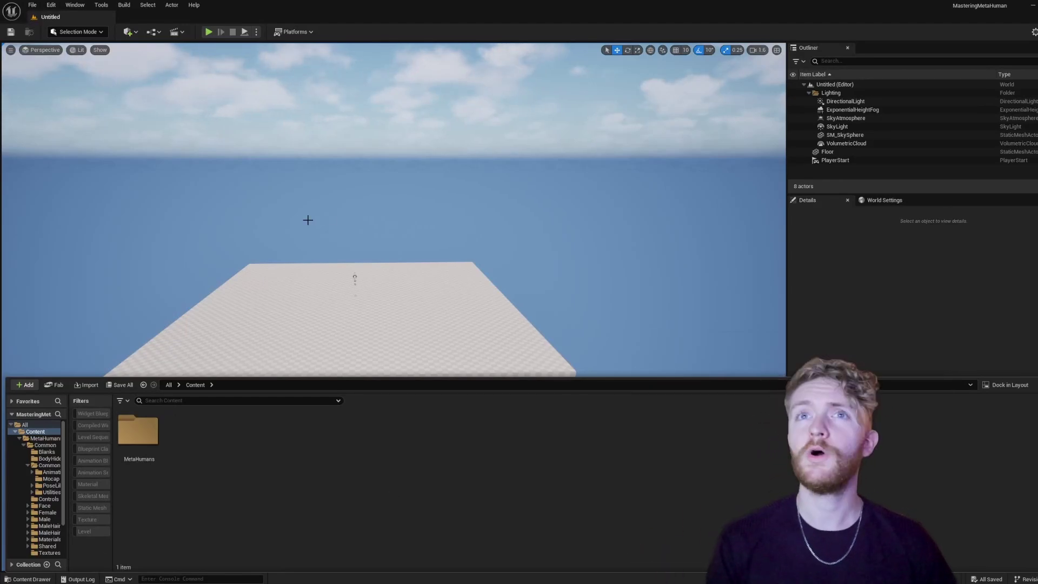
pyautogui.moveTo(457, 246)
pyautogui.mouseDown(button='right')
pyautogui.moveTo(444, 265)
pyautogui.moveTo(432, 240)
pyautogui.moveTo(457, 246)
pyautogui.mouseUp(button='right')
pyautogui.press('s')
pyautogui.press('w')
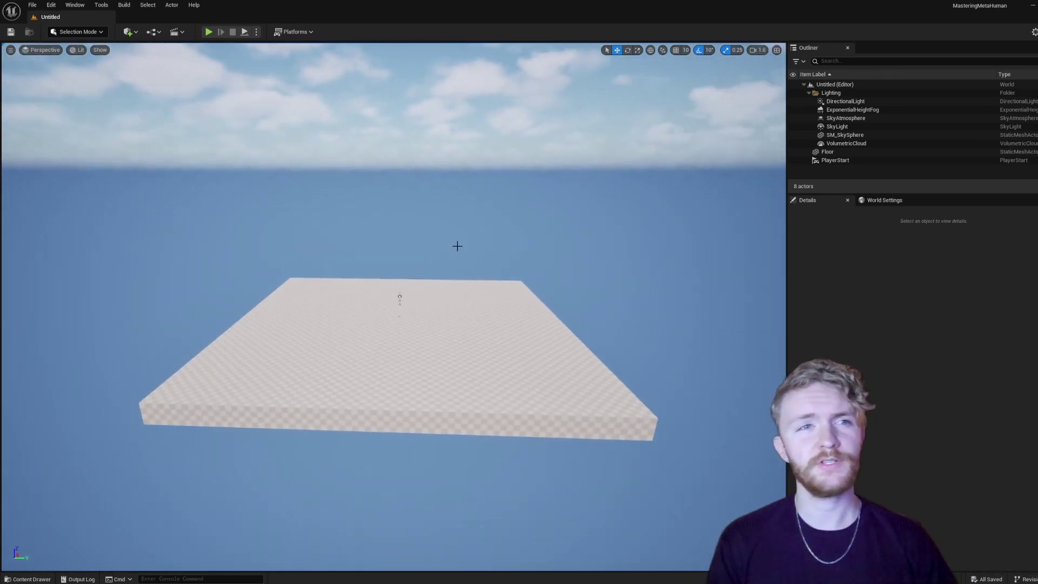
pyautogui.moveTo(457, 246); pyautogui.dragTo(494, 233)
# - Open the BP_MetaHumanYT_Test blueprint from the MetaHumans/MetaHumanYT_Test content folder
pyautogui.hotkey('ctrl', 'space')
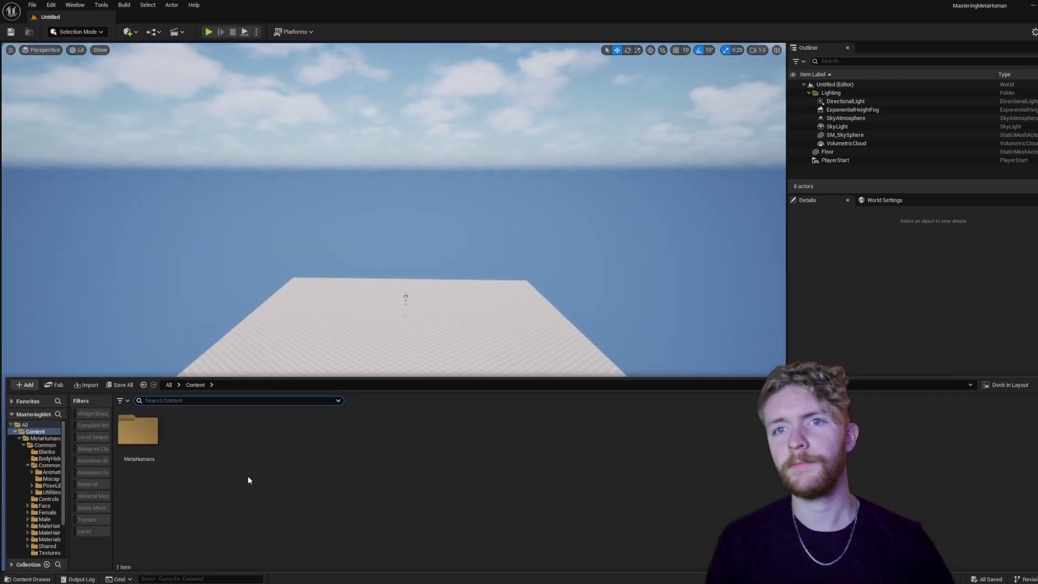
pyautogui.doubleClick(141, 432)
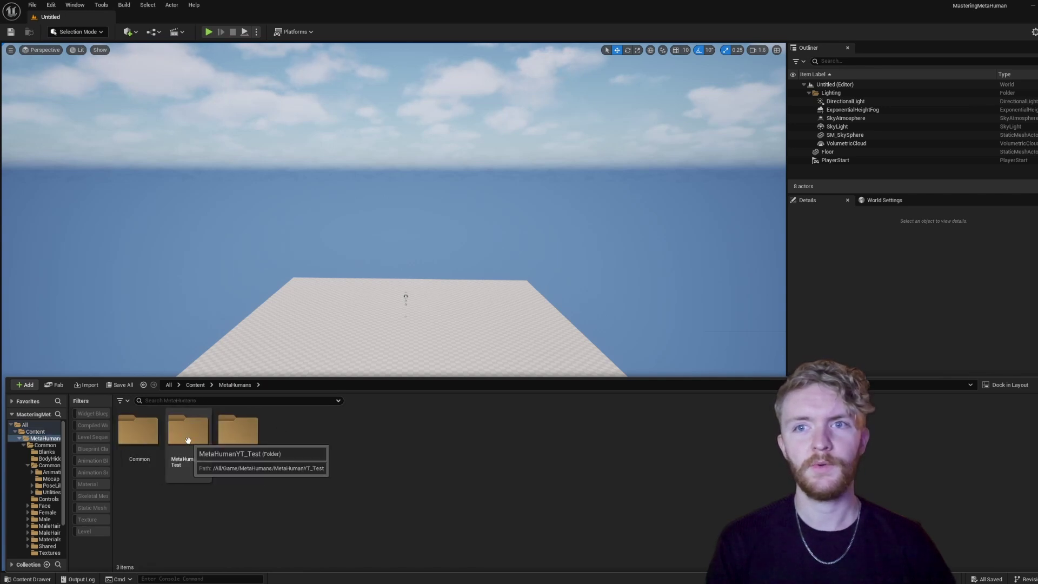
pyautogui.click(190, 454)
pyautogui.doubleClick(191, 437)
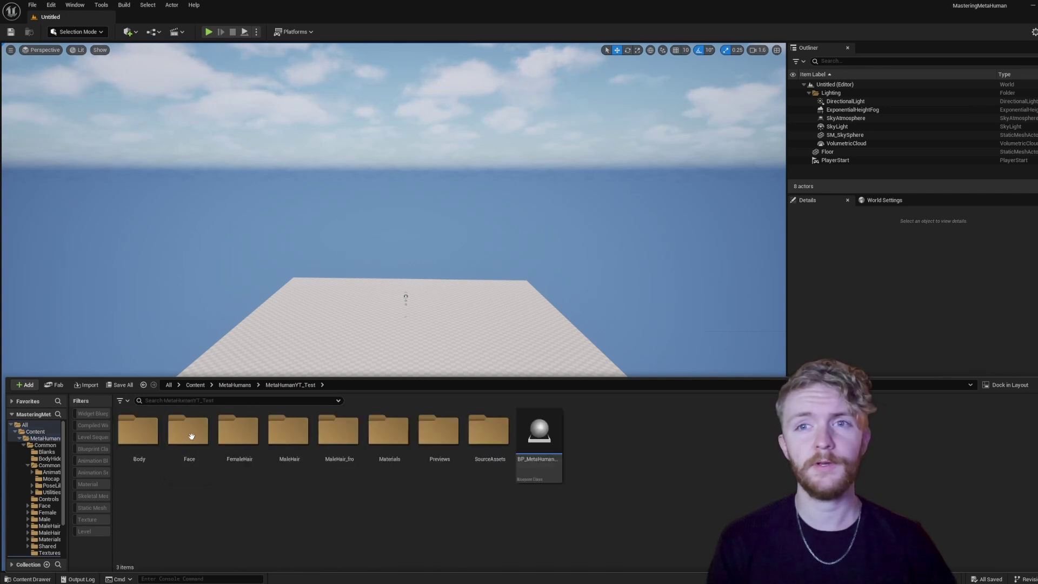
pyautogui.doubleClick(539, 430)
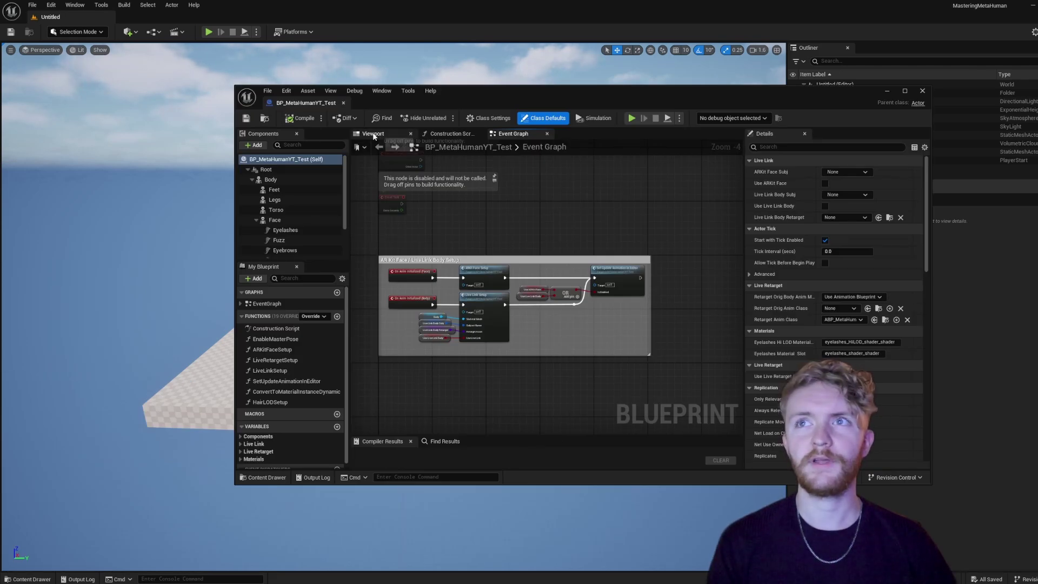
# - Examine the MetaHuman character up close in the maximized blueprint's 3D preview, and close the blueprint editor
pyautogui.click(373, 134)
pyautogui.click(904, 91)
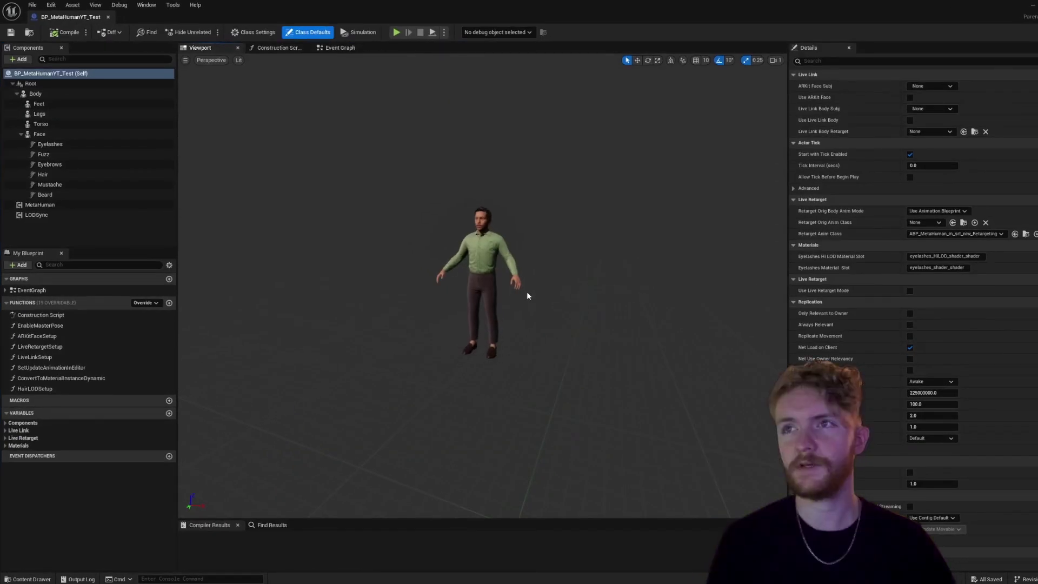
pyautogui.scroll(5, 556, 311)
pyautogui.moveTo(555, 320)
pyautogui.mouseDown(button='right')
pyautogui.moveTo(535, 319)
pyautogui.moveTo(557, 319)
pyautogui.moveTo(543, 319)
pyautogui.moveTo(549, 338)
pyautogui.moveTo(548, 324)
pyautogui.mouseUp(button='right')
pyautogui.press('w')
pyautogui.press('s')
pyautogui.press('w')
pyautogui.press('s')
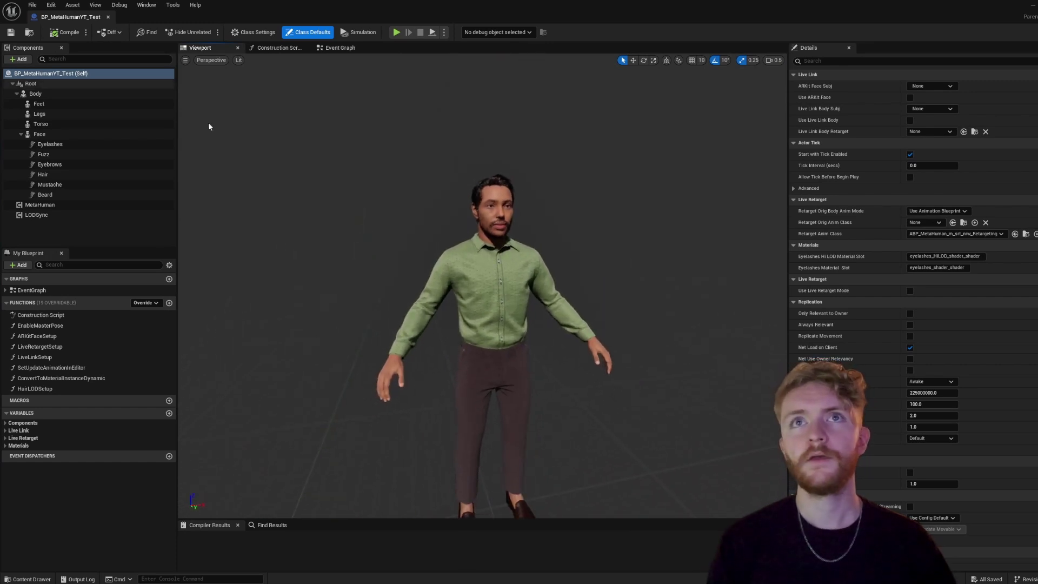
pyautogui.click(1033, 8)
# - Run the MH_CR_Picker editor utility widget from the MetaHumans/Common/Common/Utilities content folder
pyautogui.moveTo(580, 264); pyautogui.dragTo(589, 261, button='right')
pyautogui.press('s')
pyautogui.hotkey('ctrl', 'space')
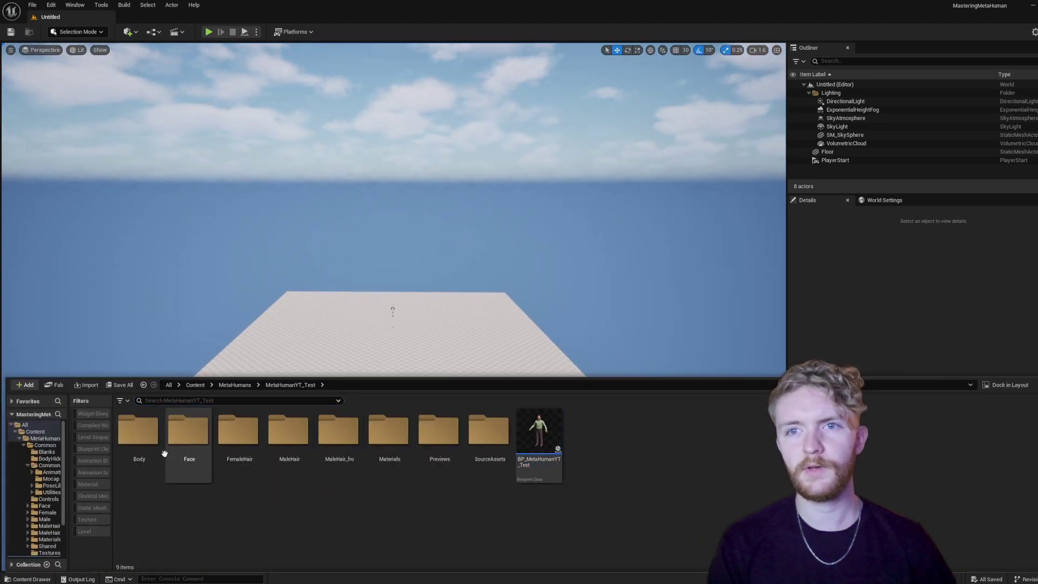
pyautogui.click(241, 386)
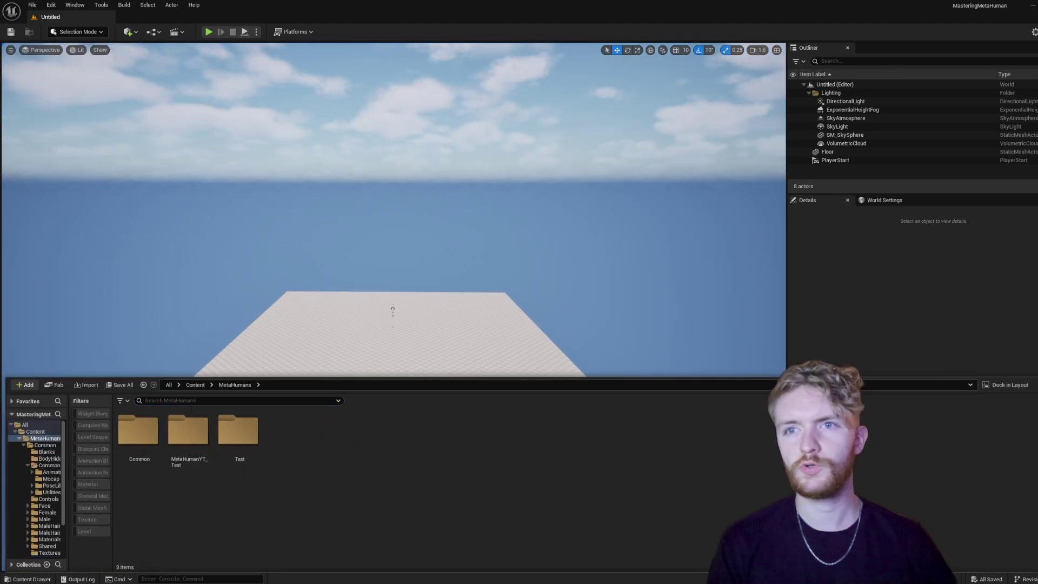
pyautogui.doubleClick(139, 430)
pyautogui.doubleClick(240, 456)
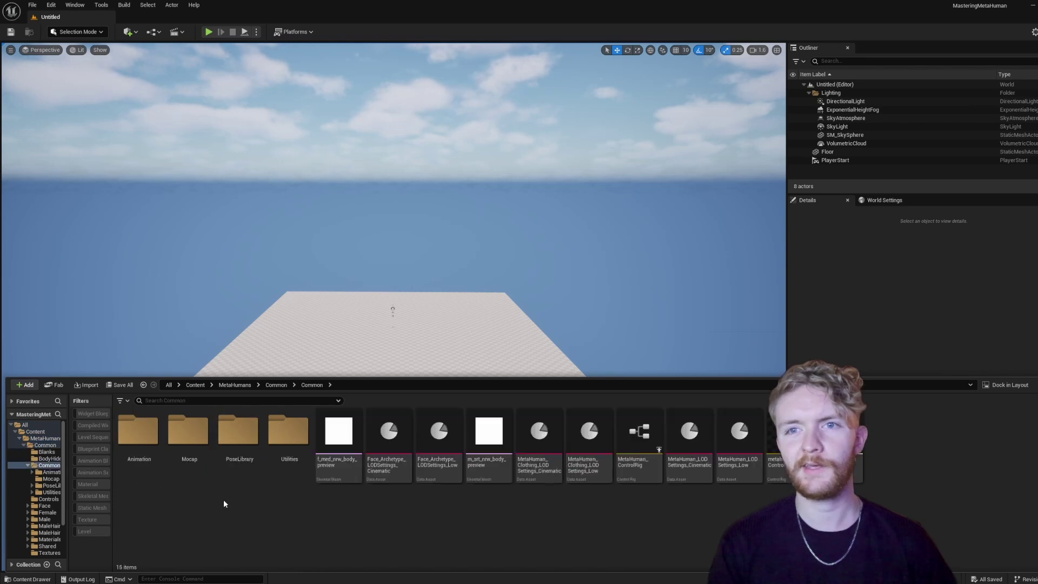
pyautogui.doubleClick(287, 453)
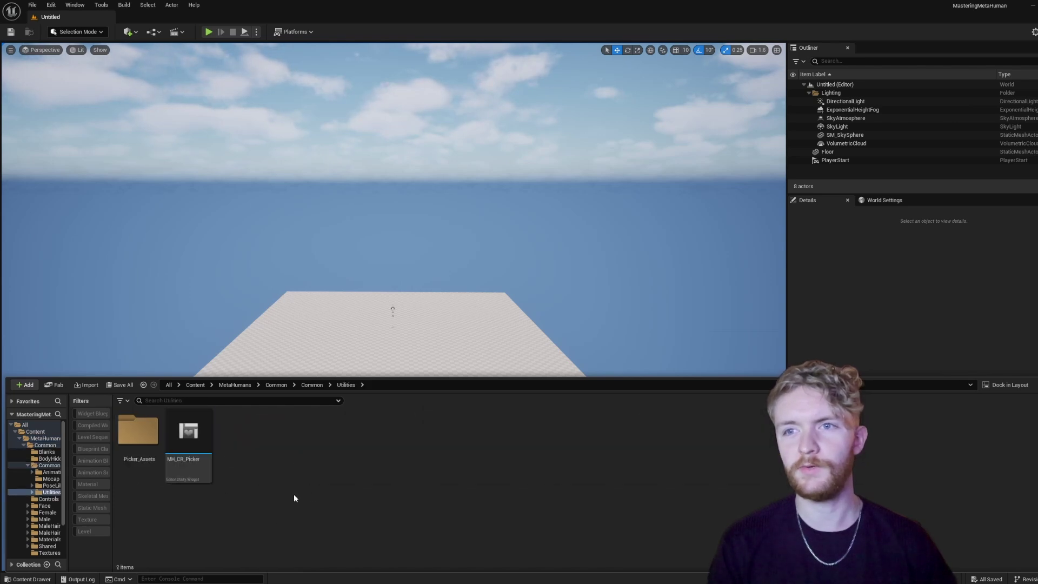
pyautogui.rightClick(199, 440)
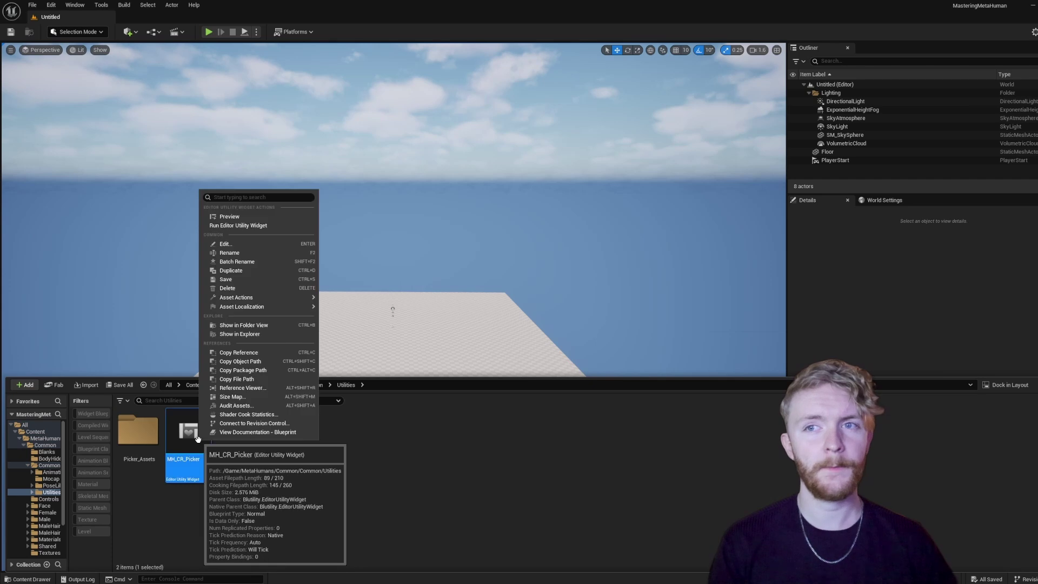
pyautogui.click(253, 226)
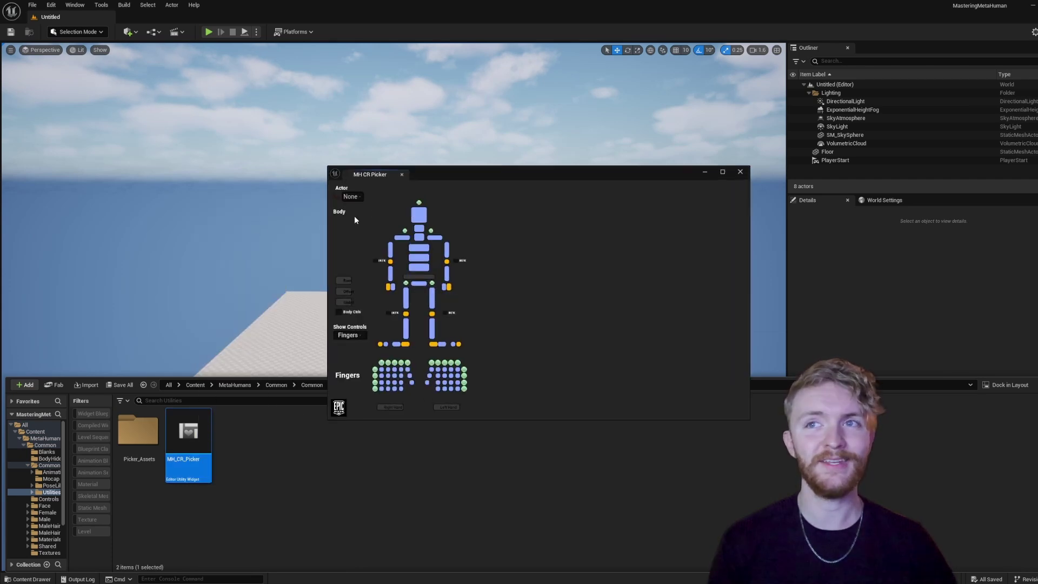
# - Narrow the MH CR Picker window to fit its body diagram and move it clear of the level viewport
pyautogui.moveTo(431, 180); pyautogui.dragTo(599, 148)
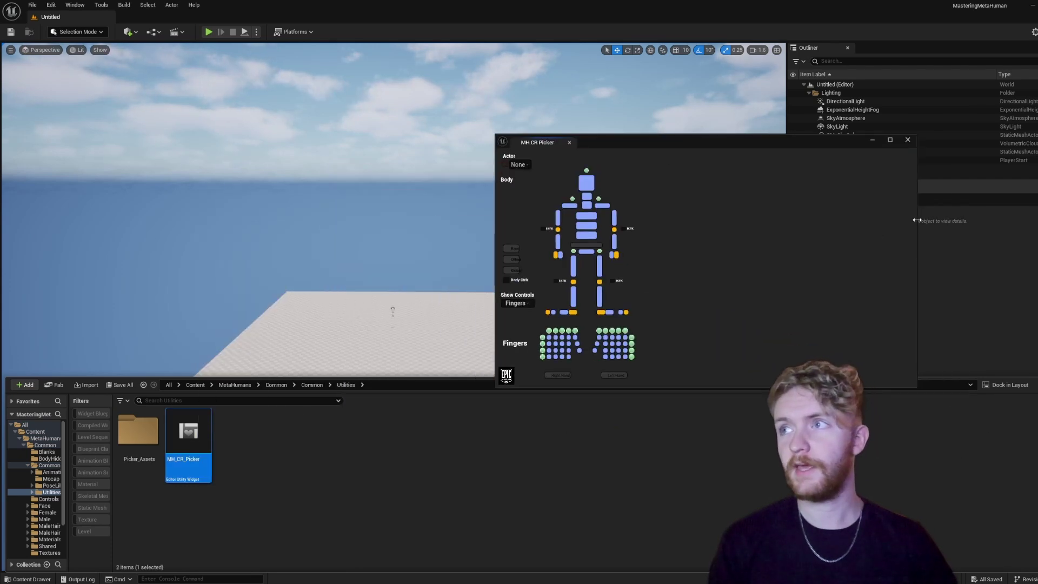
pyautogui.moveTo(917, 220); pyautogui.dragTo(655, 228)
pyautogui.moveTo(597, 160); pyautogui.dragTo(919, 150)
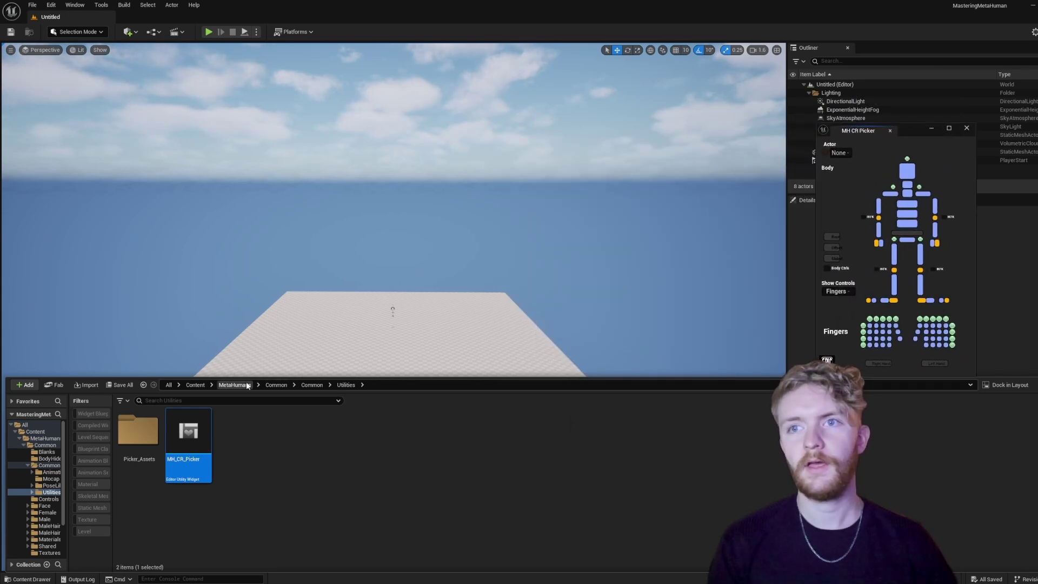
# - Create a new folder named LevelSequences in the root Content folder
pyautogui.click(195, 385)
pyautogui.rightClick(292, 464)
pyautogui.click(288, 161)
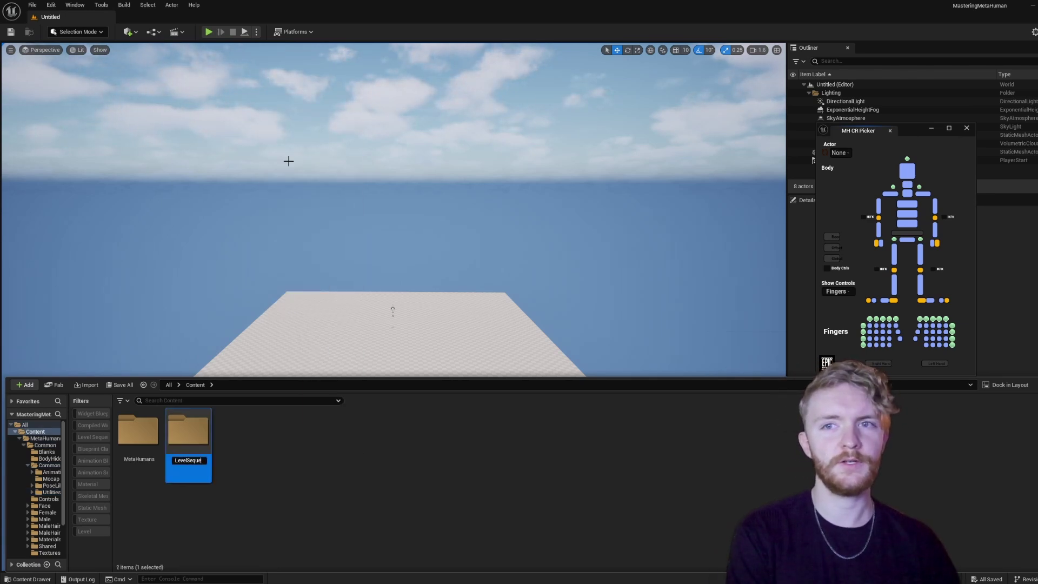
pyautogui.write('LevelSequences')
pyautogui.press('Return')
# - Create a Level Sequence asset named LS_Test inside the LevelSequences folder
pyautogui.doubleClick(127, 424)
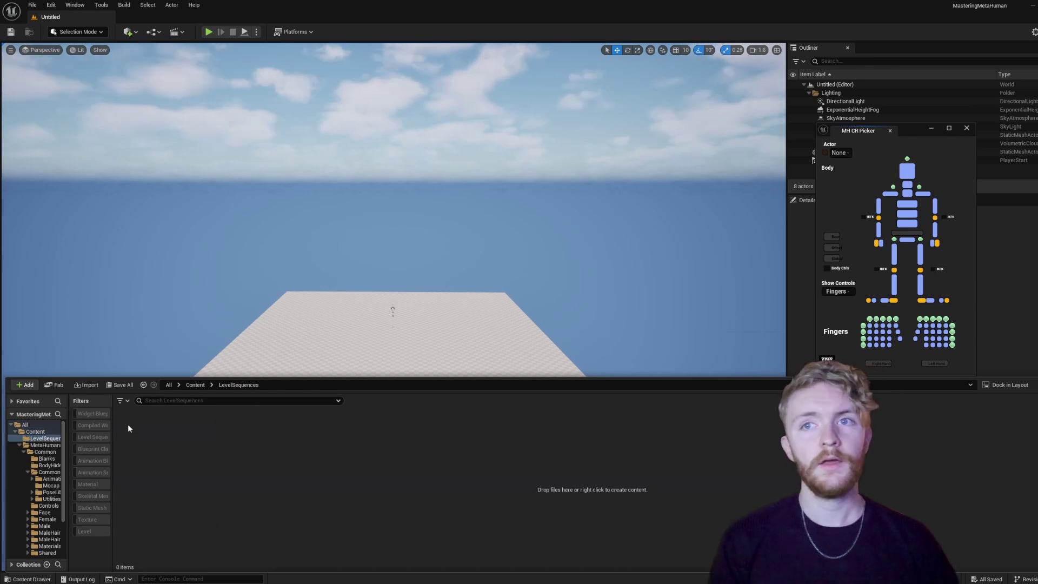
pyautogui.rightClick(187, 444)
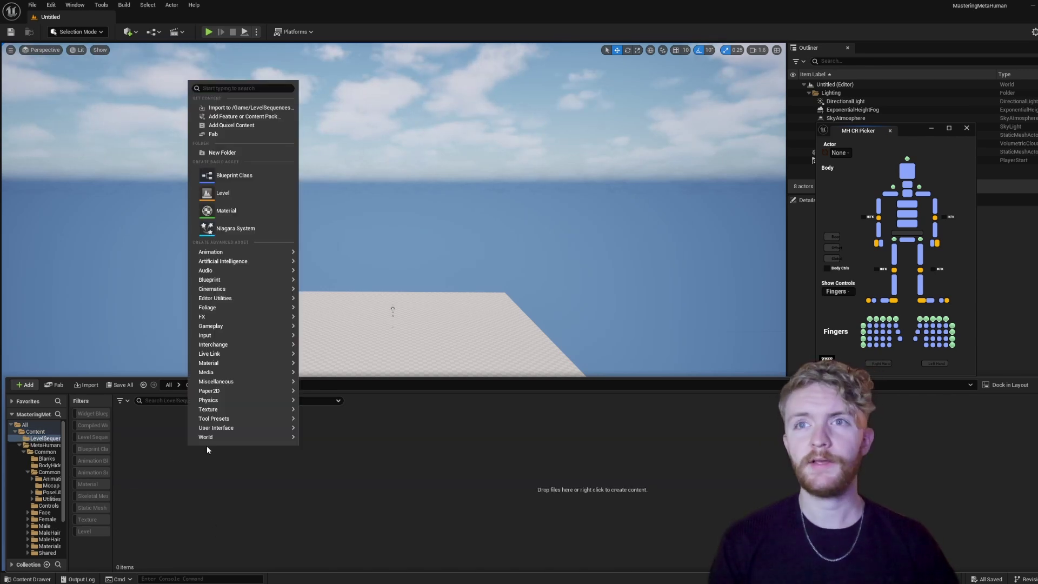
pyautogui.moveTo(234, 290)
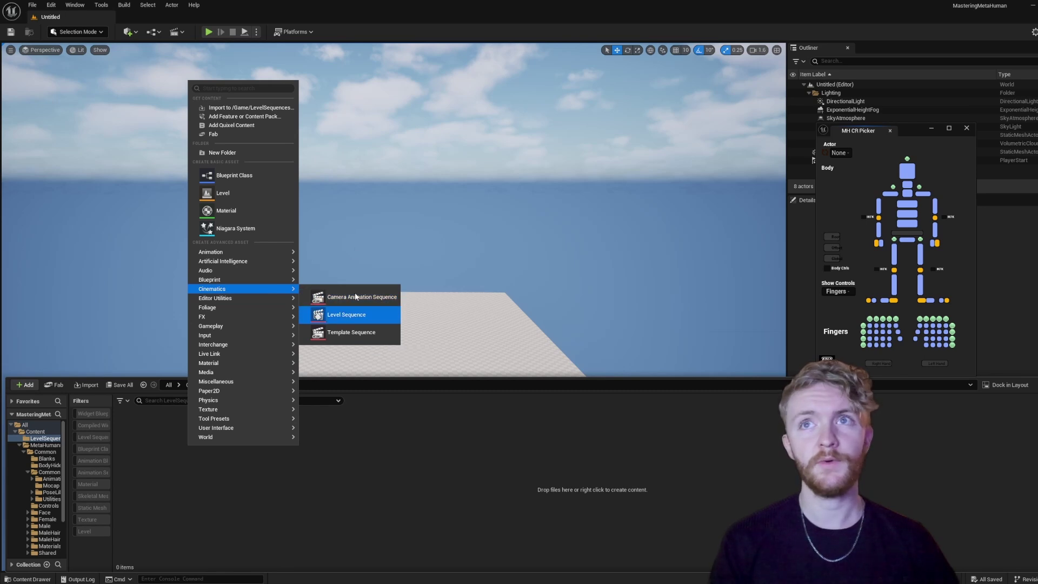
pyautogui.click(345, 316)
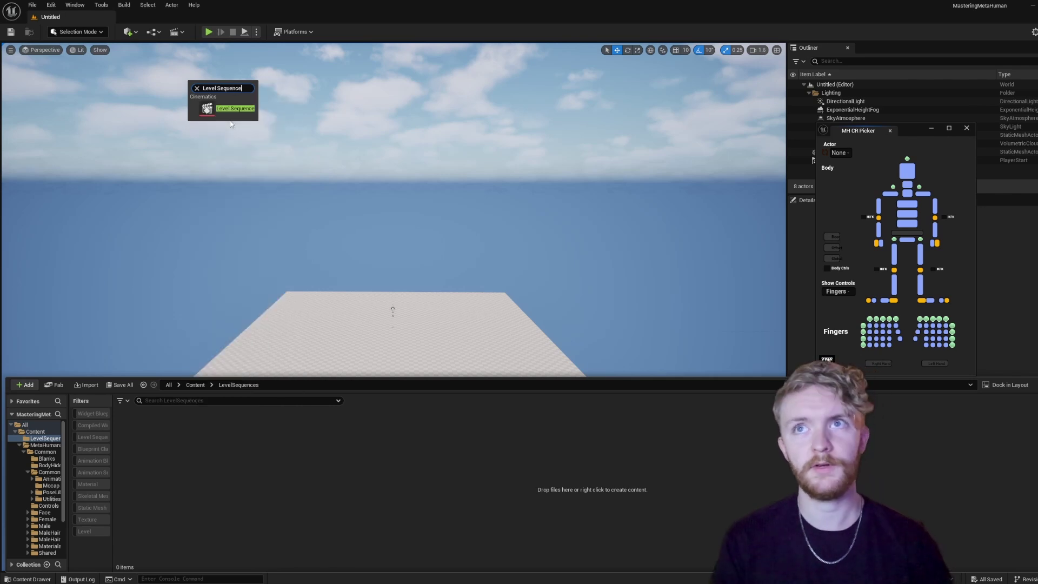
pyautogui.click(224, 108)
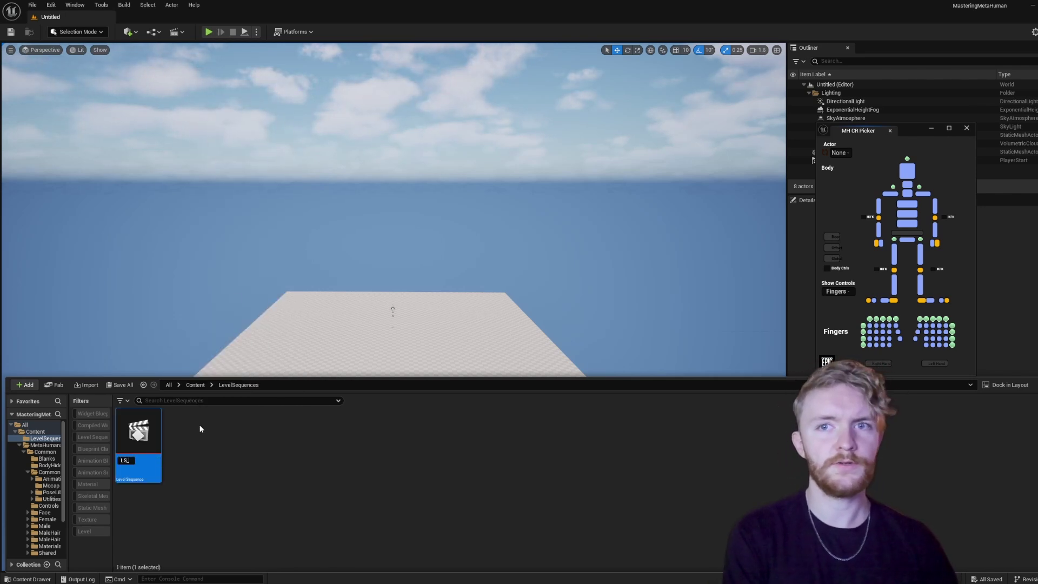
pyautogui.press('Return')
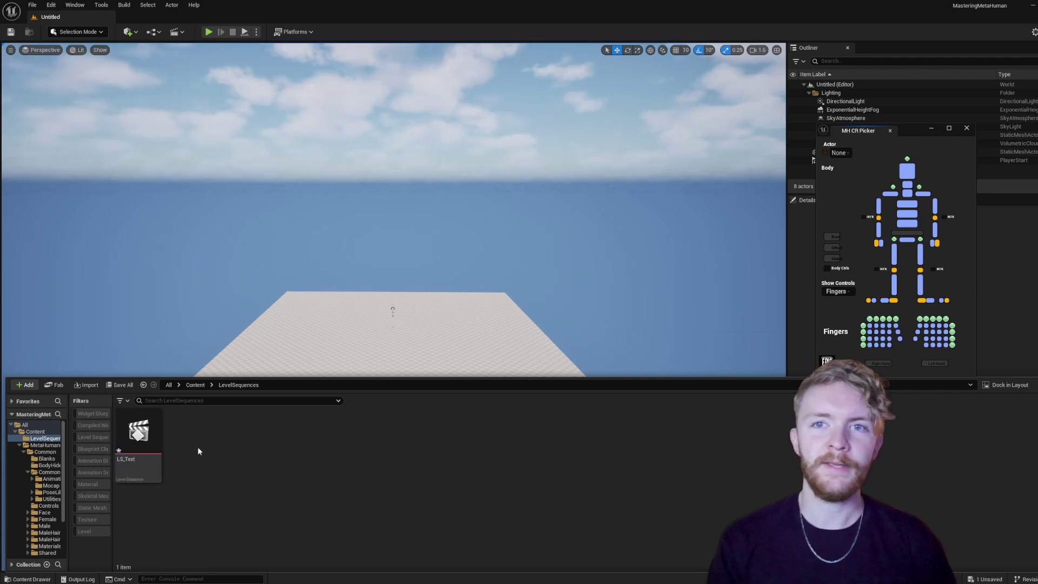
# - Save the LS_Test level sequence asset
pyautogui.rightClick(145, 427)
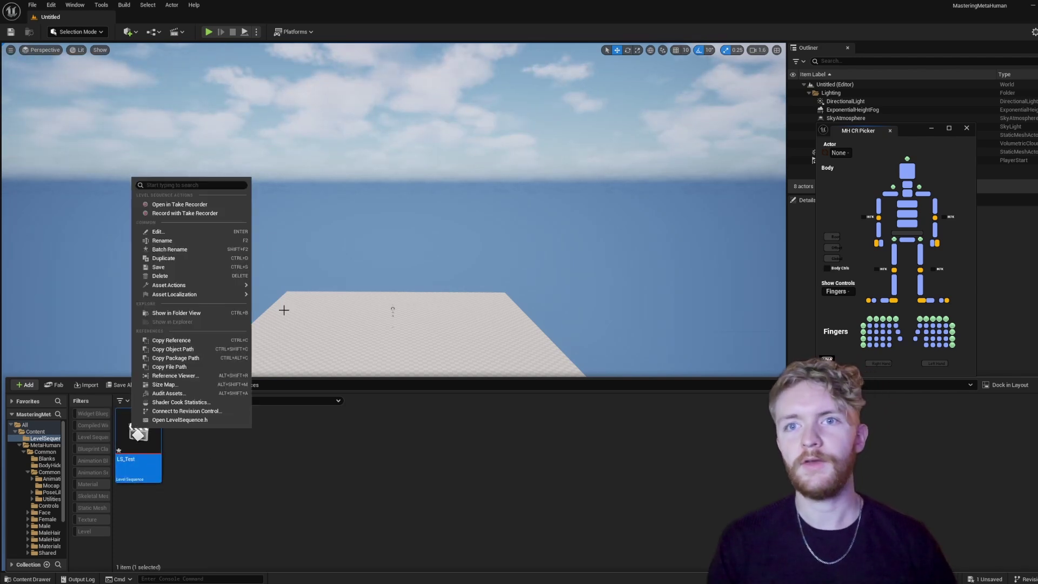
pyautogui.click(189, 268)
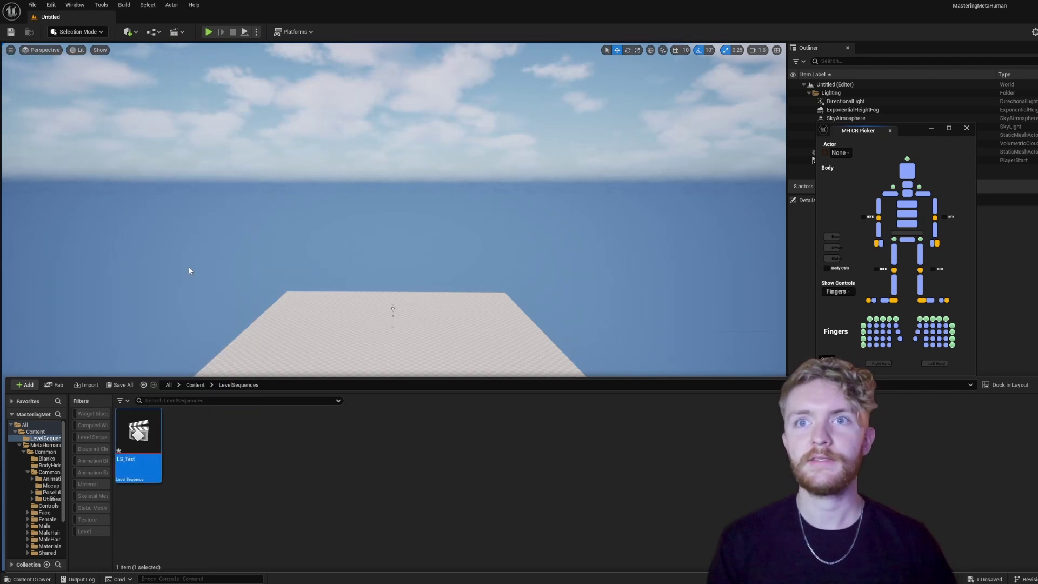
pyautogui.click(269, 440)
# - Open LS_Test in Sequencer and enlarge the Sequencer area to give the timeline more height
pyautogui.doubleClick(142, 451)
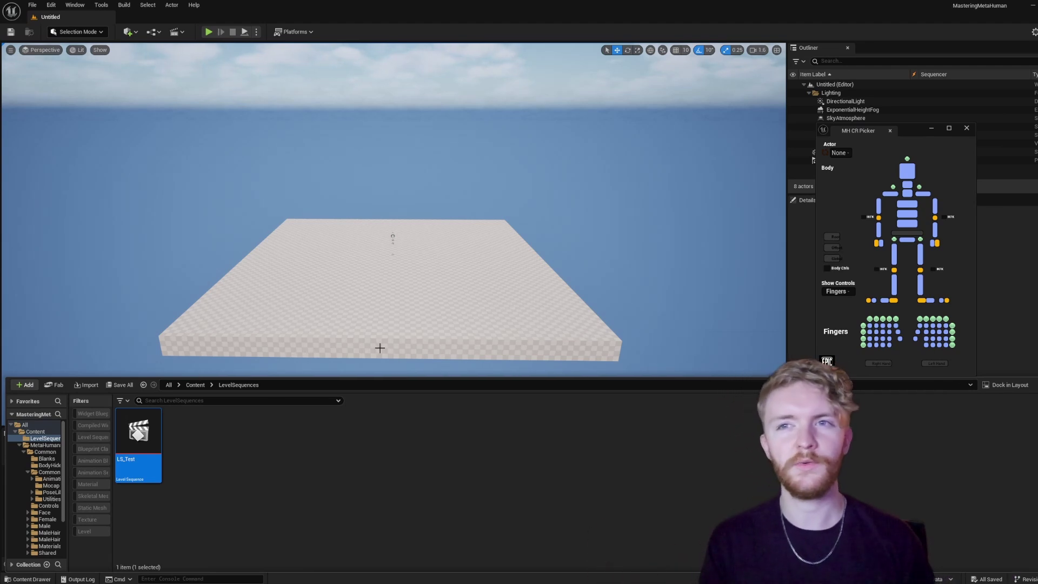
pyautogui.moveTo(367, 317); pyautogui.dragTo(346, 311, button='right')
pyautogui.moveTo(192, 374); pyautogui.dragTo(211, 389, button='right')
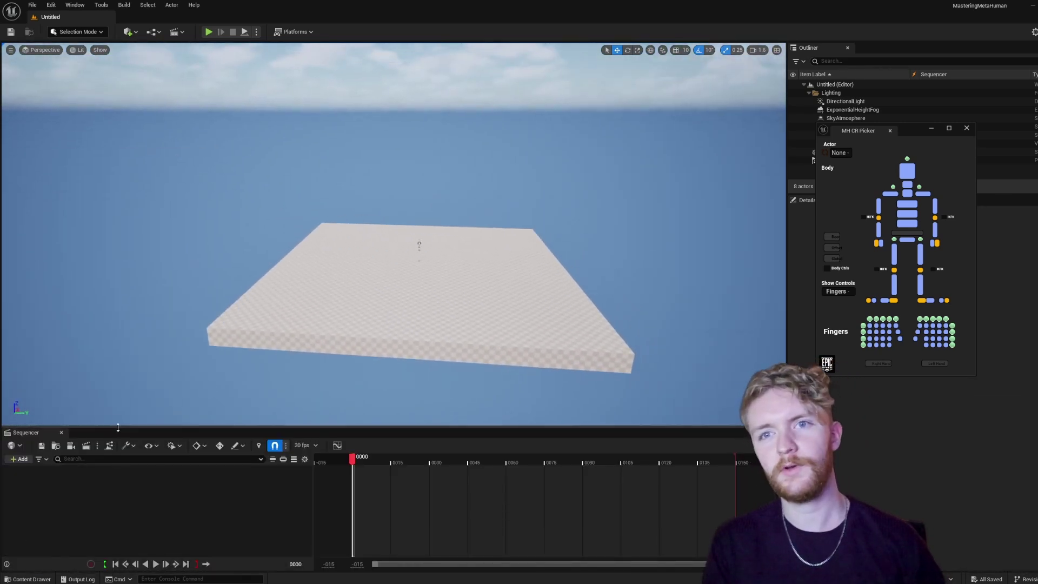
pyautogui.moveTo(119, 422); pyautogui.dragTo(132, 368)
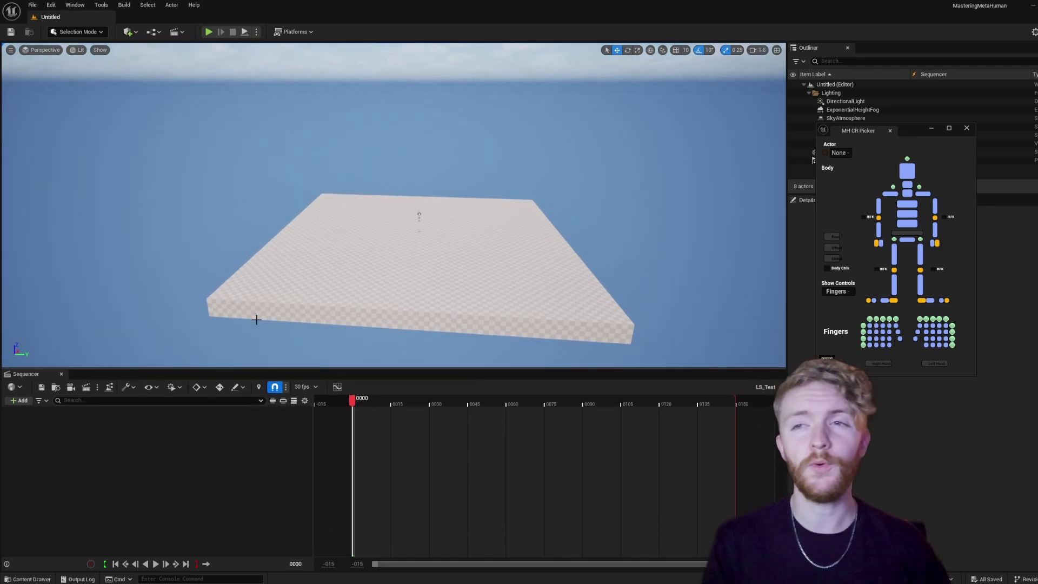
pyautogui.moveTo(254, 319); pyautogui.dragTo(326, 322, button='right')
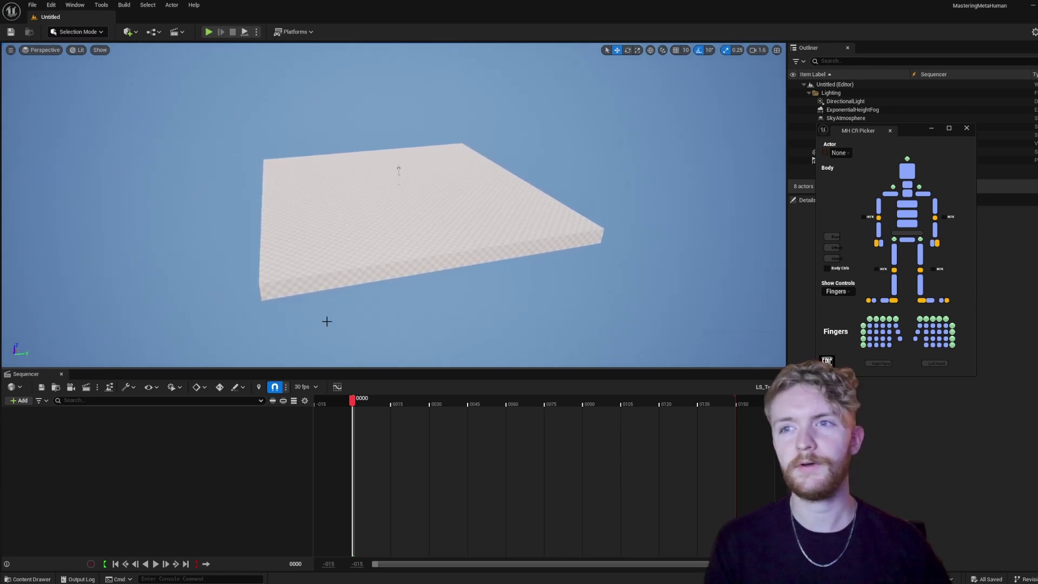
# - Add the BP_MetaHumanYT_Test blueprint from the MetaHumans/MetaHumanYT_Test folder to the LS_Test sequence, shrinking the content drawer to reveal the track area
pyautogui.click(30, 579)
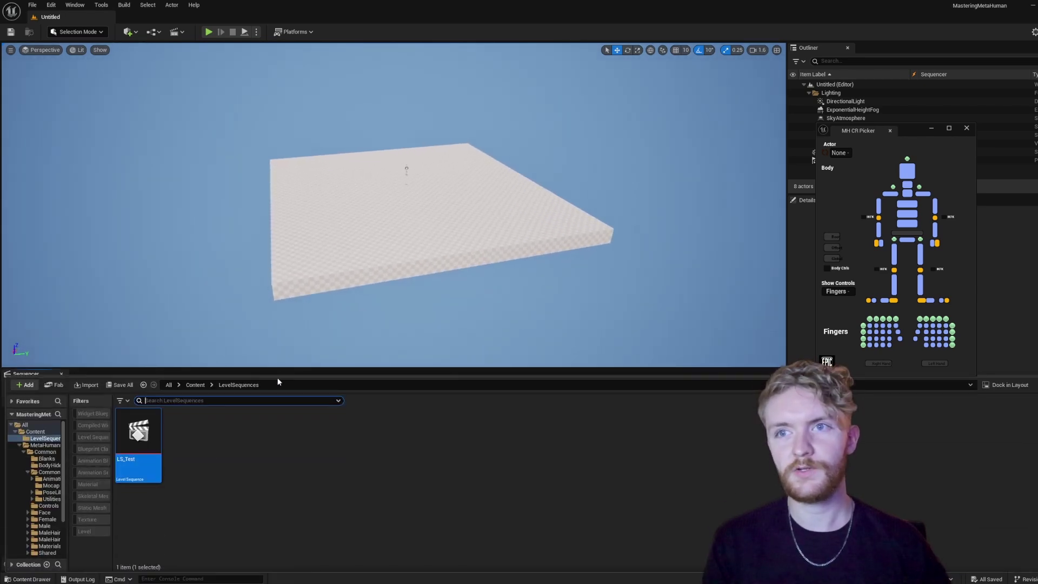
pyautogui.moveTo(278, 377); pyautogui.dragTo(280, 468)
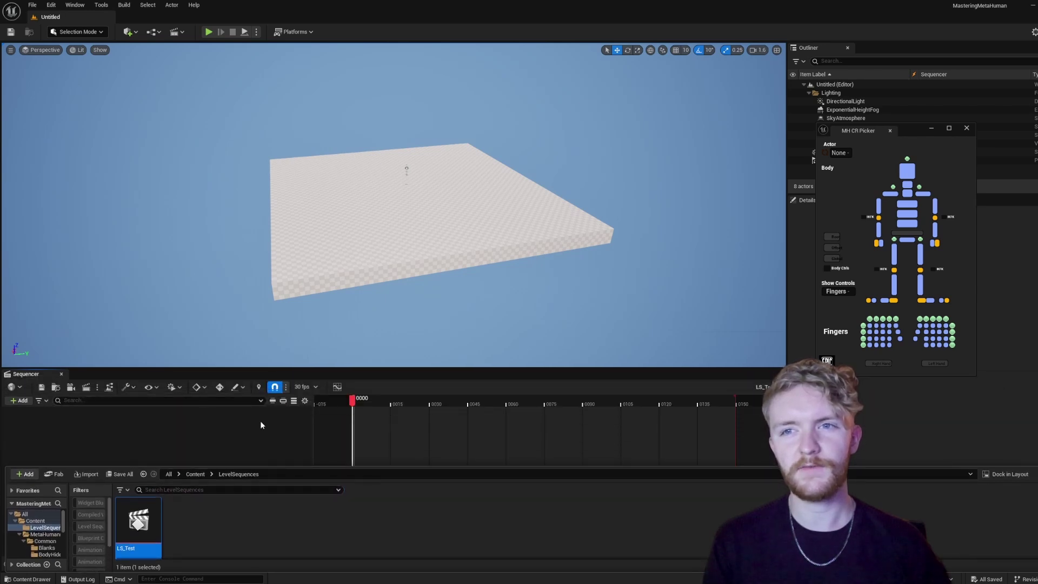
pyautogui.click(195, 475)
pyautogui.doubleClick(188, 520)
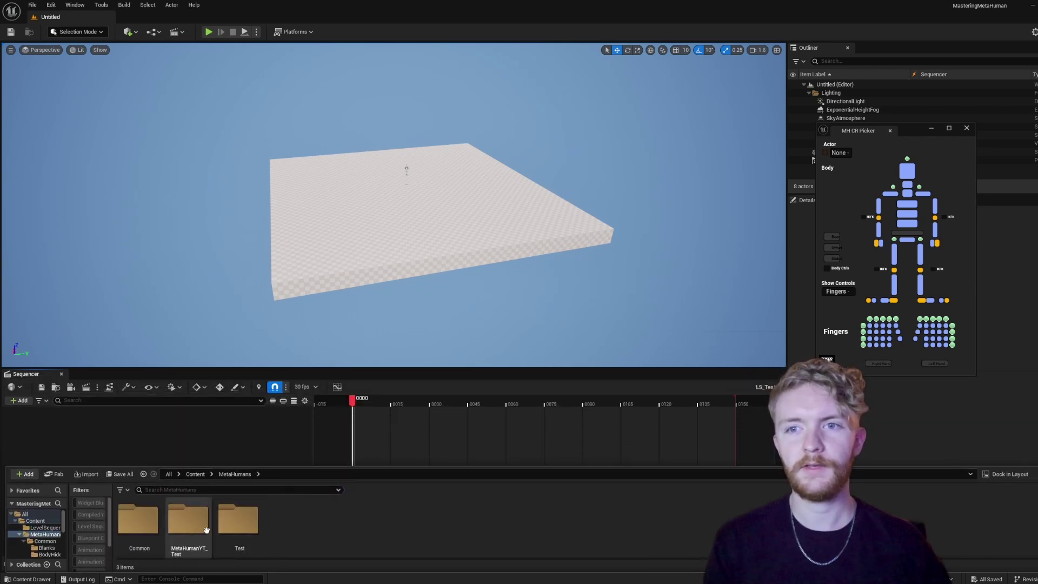
pyautogui.doubleClick(189, 519)
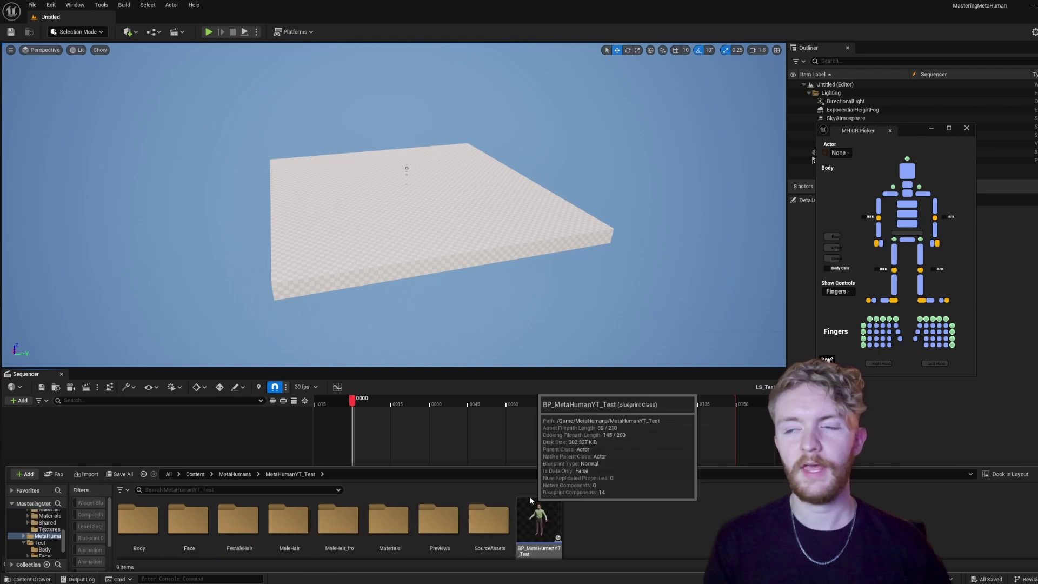
pyautogui.moveTo(528, 530); pyautogui.dragTo(234, 448)
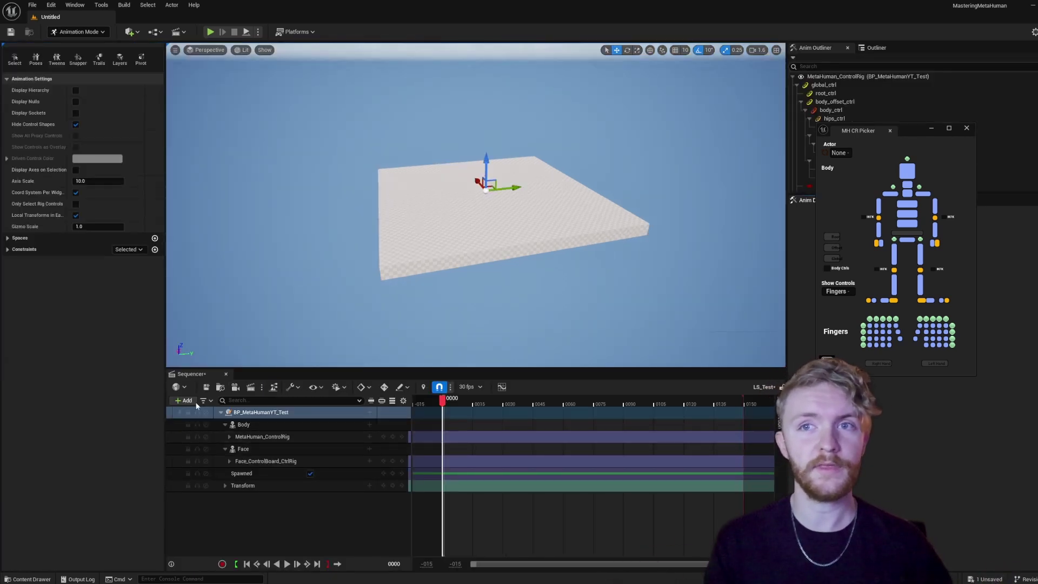
pyautogui.moveTo(500, 273); pyautogui.dragTo(483, 241, button='right')
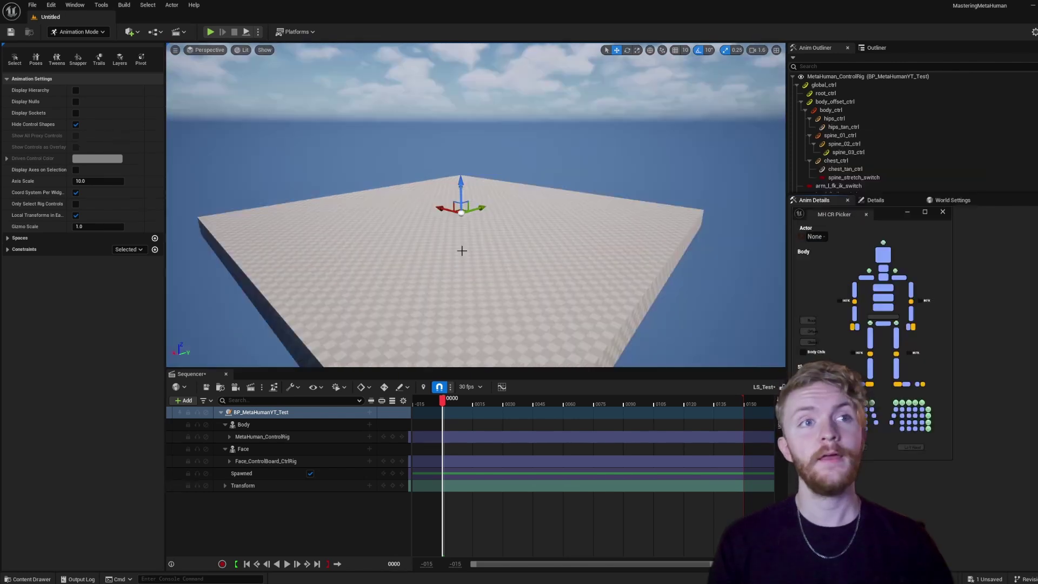
pyautogui.moveTo(503, 284)
pyautogui.mouseDown(button='right')
pyautogui.moveTo(488, 278)
pyautogui.moveTo(510, 278)
pyautogui.moveTo(486, 262)
pyautogui.moveTo(494, 244)
pyautogui.moveTo(495, 292)
pyautogui.moveTo(508, 270)
pyautogui.mouseUp(button='right')
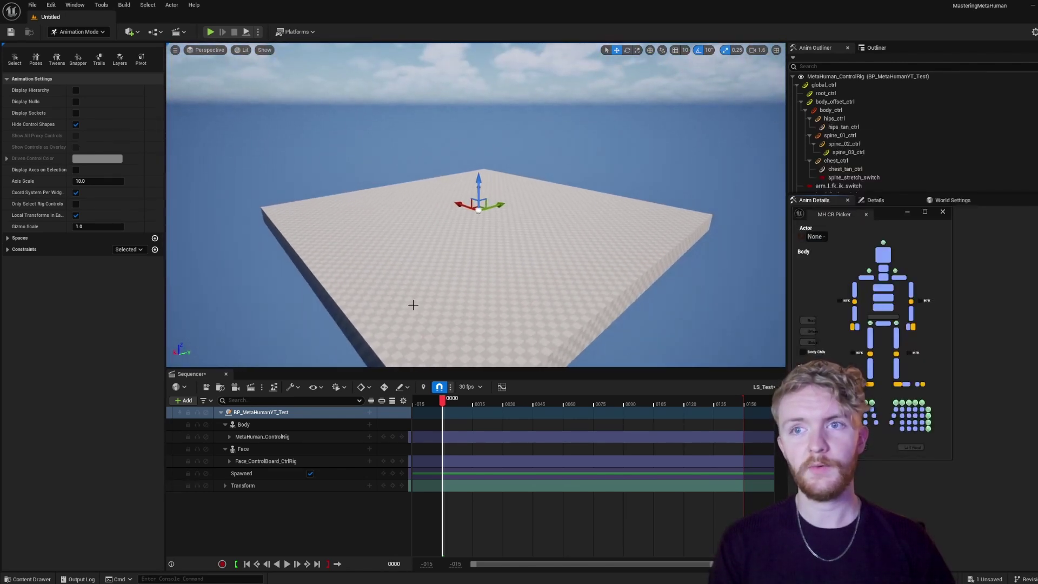
# - Select BP_MetaHumanYT_Test in Sequencer, frame the character in the viewport and examine it from the front
pyautogui.click(278, 416)
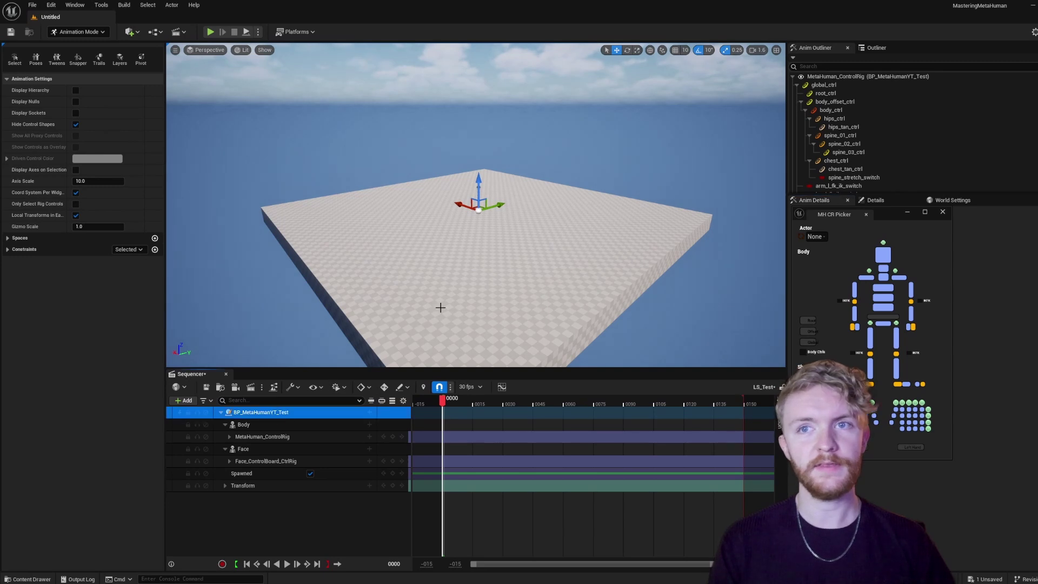
pyautogui.moveTo(440, 307); pyautogui.dragTo(497, 275, button='right')
pyautogui.press('f')
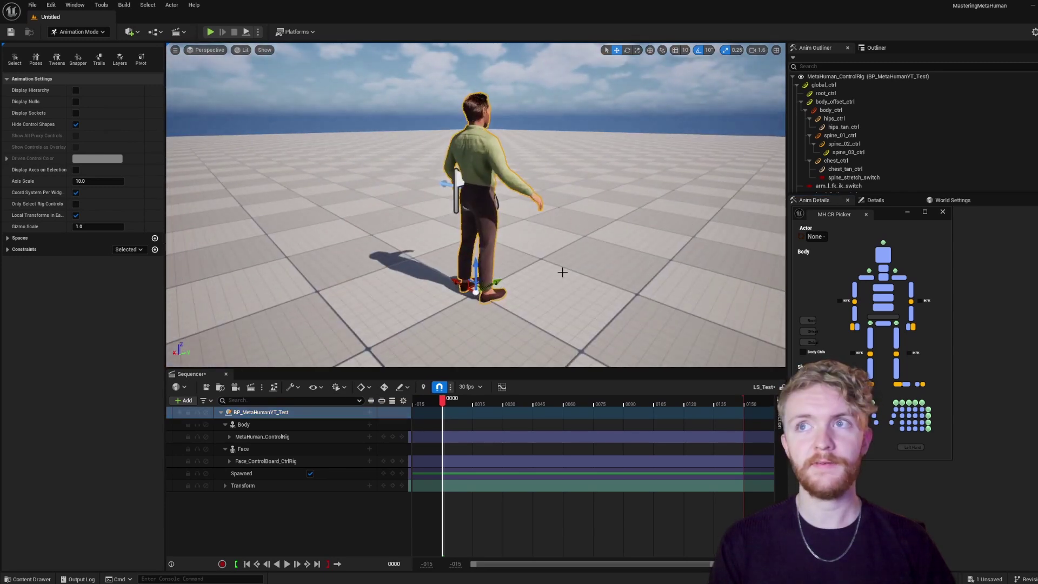
pyautogui.moveTo(561, 271); pyautogui.dragTo(633, 255, button='right')
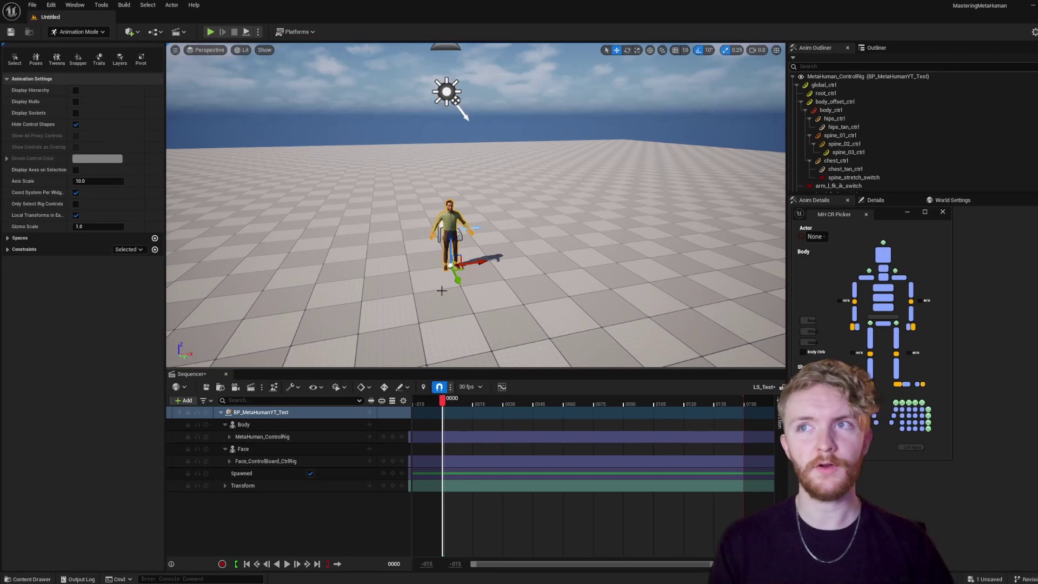
pyautogui.moveTo(476, 237); pyautogui.dragTo(459, 264, button='right')
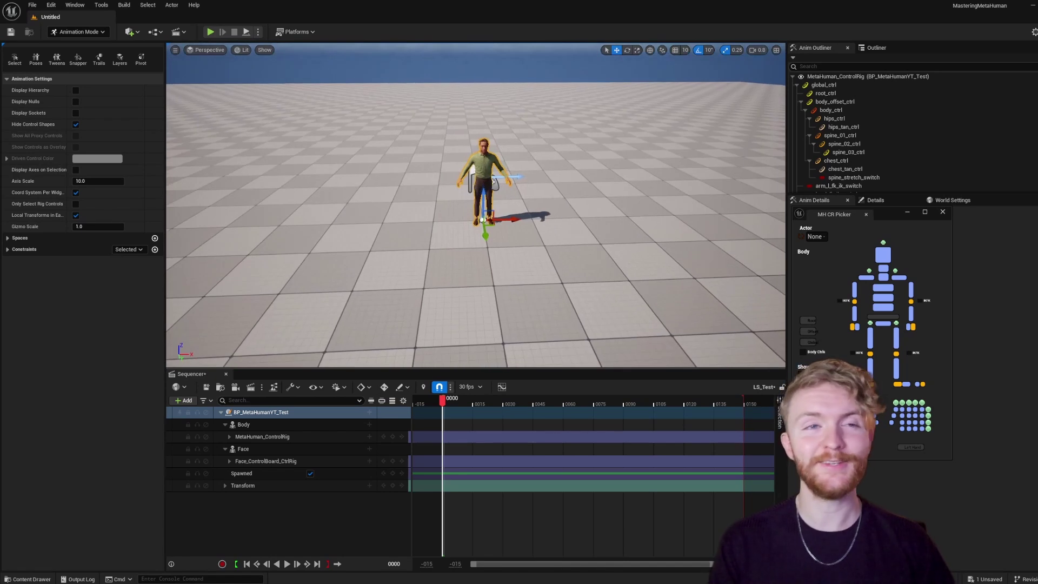
pyautogui.scroll(2, 390, 142)
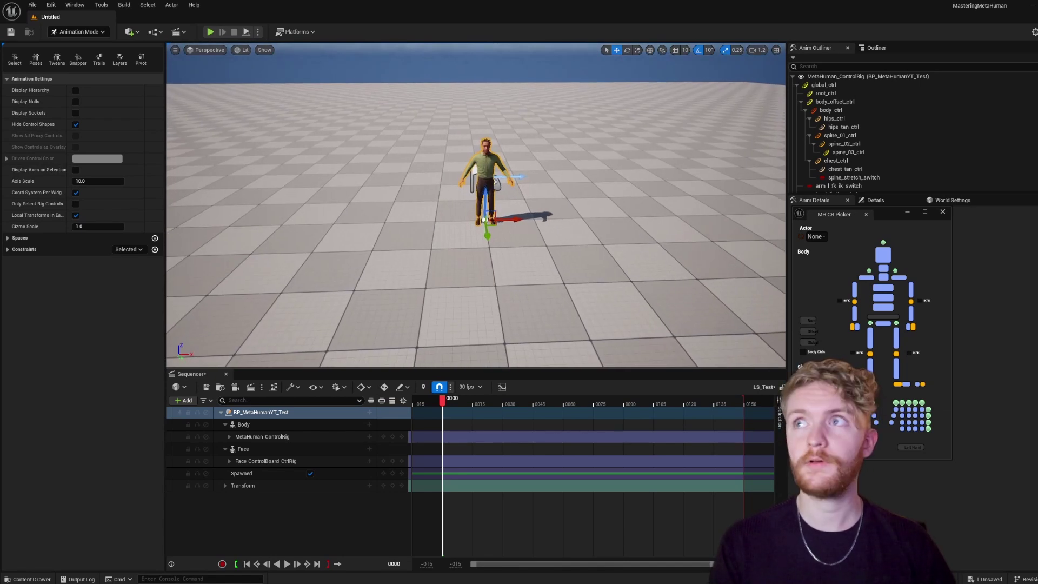
pyautogui.scroll(5, 476, 205)
pyautogui.press('s')
pyautogui.moveTo(476, 205); pyautogui.dragTo(478, 233, button='right')
pyautogui.press('w')
pyautogui.press('w')
pyautogui.scroll(-10, 475, 205)
pyautogui.press('w')
pyautogui.scroll(4, 475, 206)
pyautogui.moveTo(506, 190); pyautogui.dragTo(507, 190, button='right')
pyautogui.press('s')
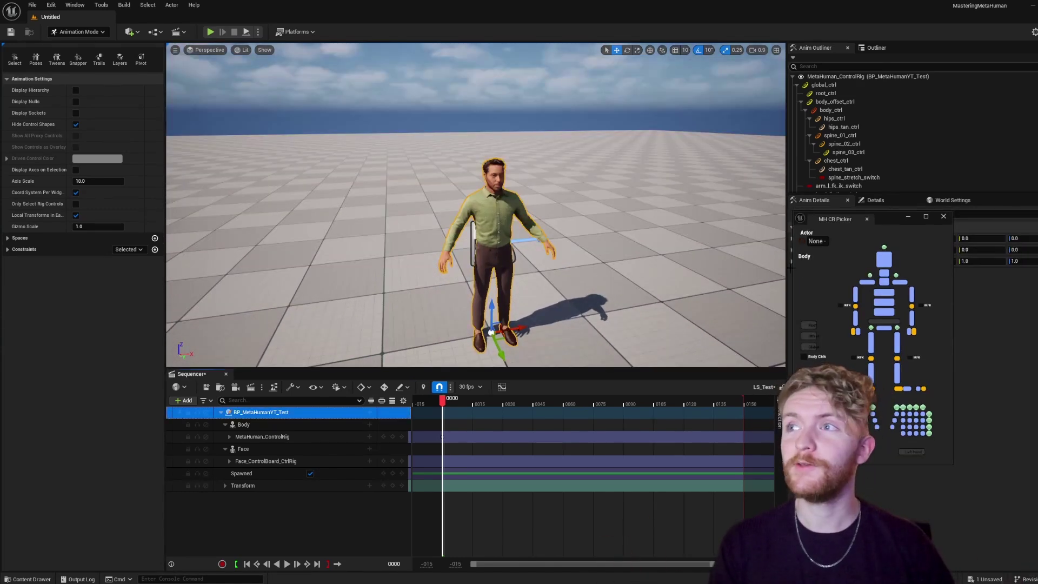
# - Set the MH CR Picker's actor to Body and pick the spine_02_ctrl control on its body diagram
pyautogui.click(815, 241)
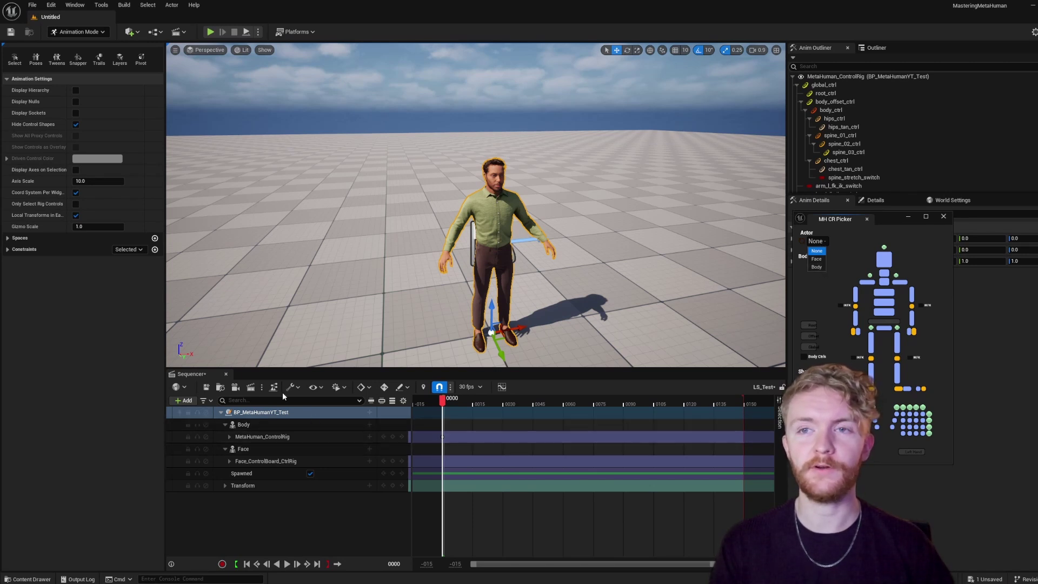
pyautogui.click(816, 267)
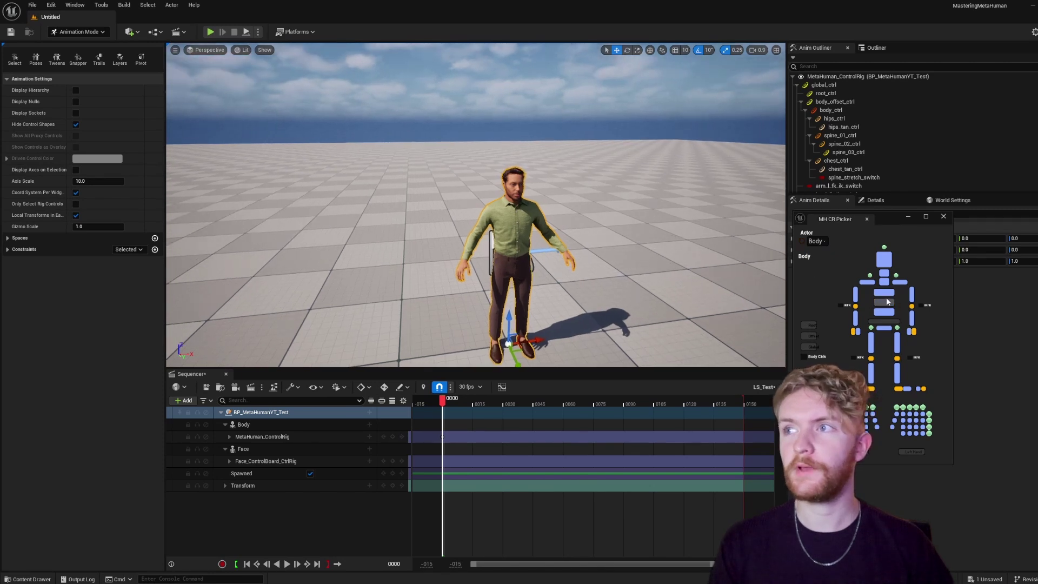
pyautogui.click(884, 302)
pyautogui.click(885, 309)
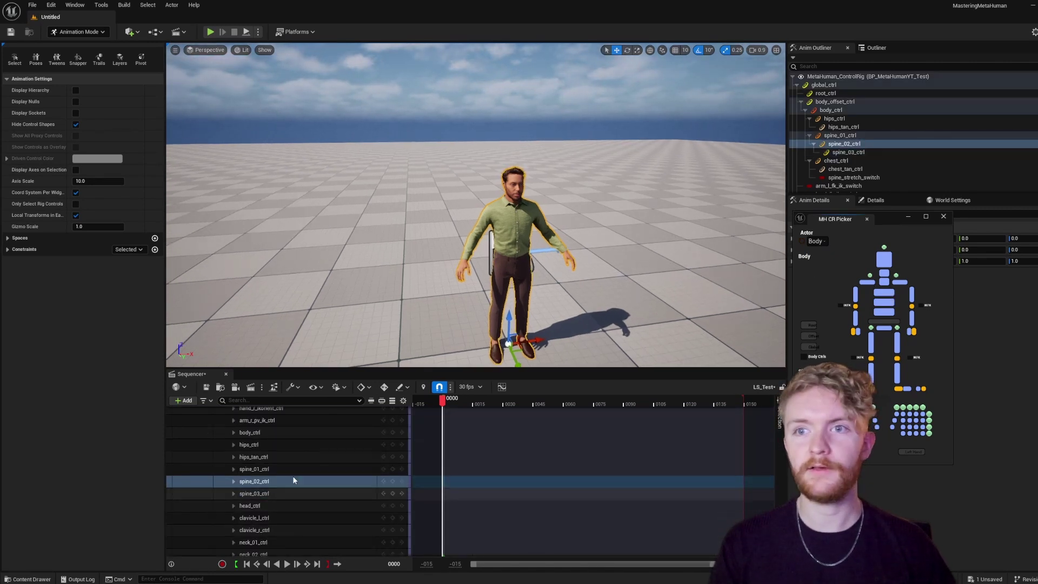
# - Activate the Animation editor mode and turn off Hide Control Shapes in its animation settings
pyautogui.moveTo(299, 255); pyautogui.dragTo(302, 259, button='right')
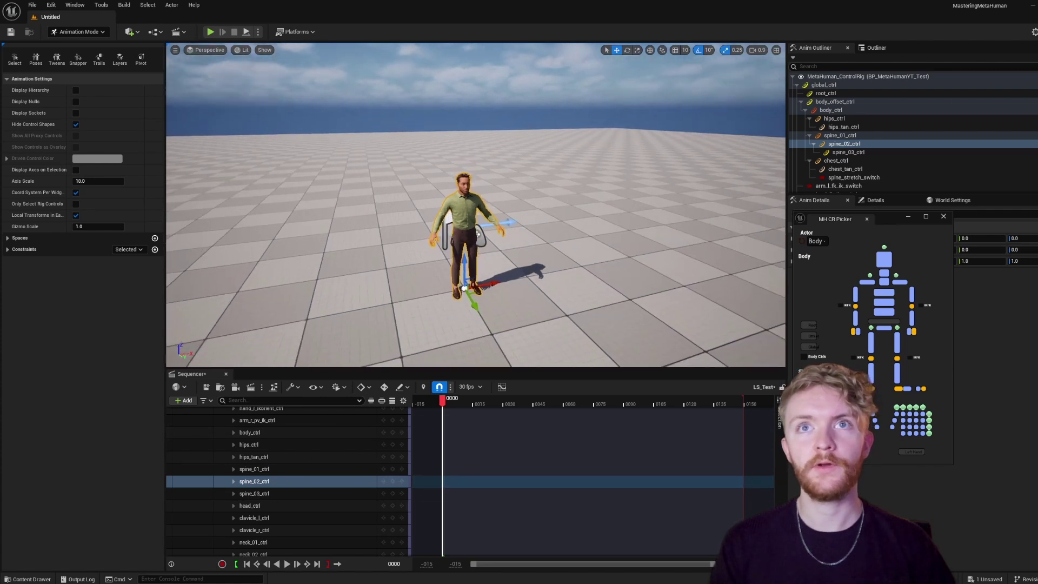
pyautogui.press('w')
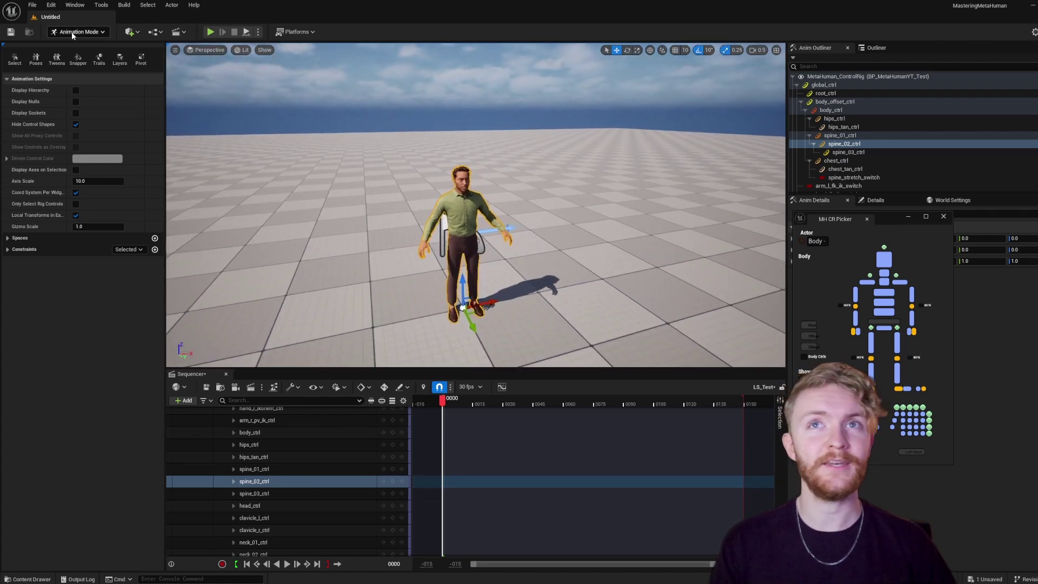
pyautogui.click(71, 32)
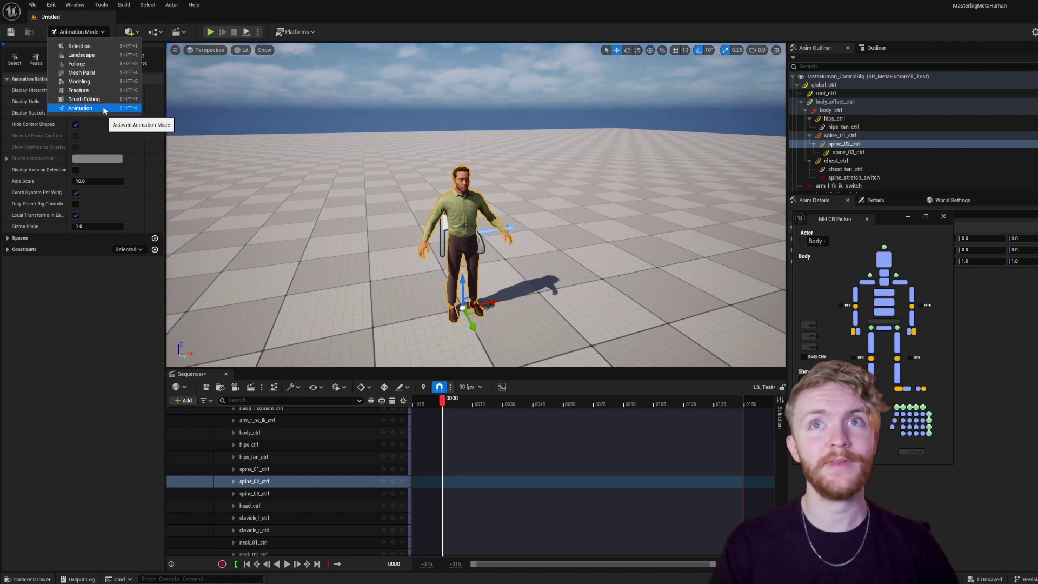
pyautogui.click(80, 108)
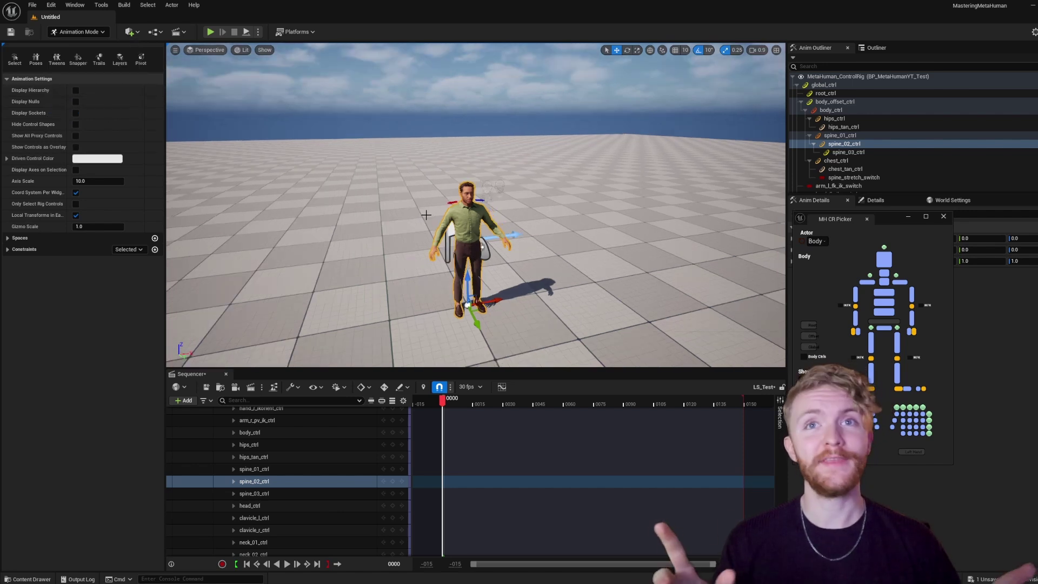
pyautogui.scroll(8, 433, 168)
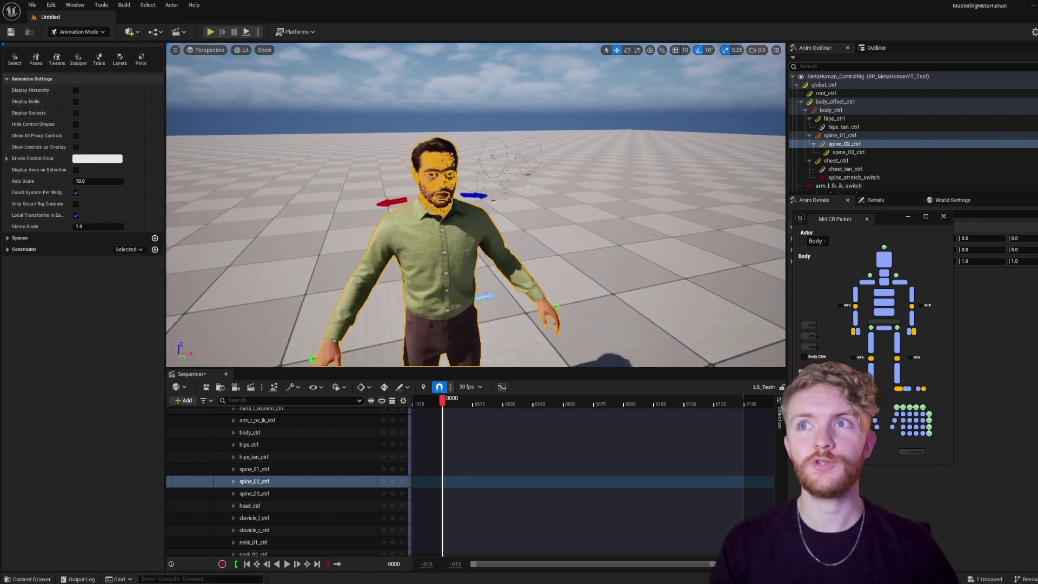
pyautogui.click(76, 123)
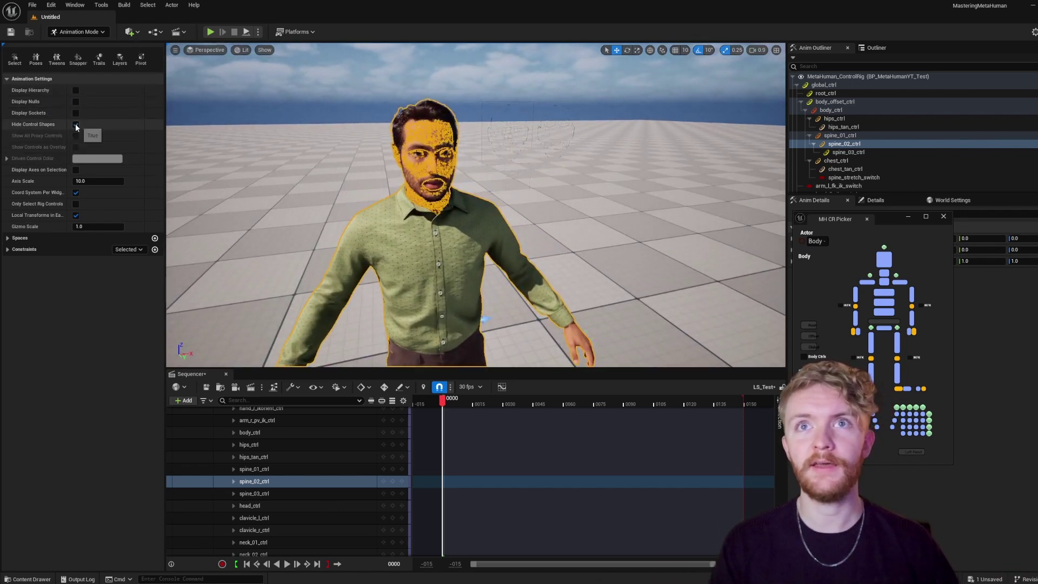
pyautogui.click(76, 124)
pyautogui.moveTo(335, 173); pyautogui.dragTo(292, 177, button='right')
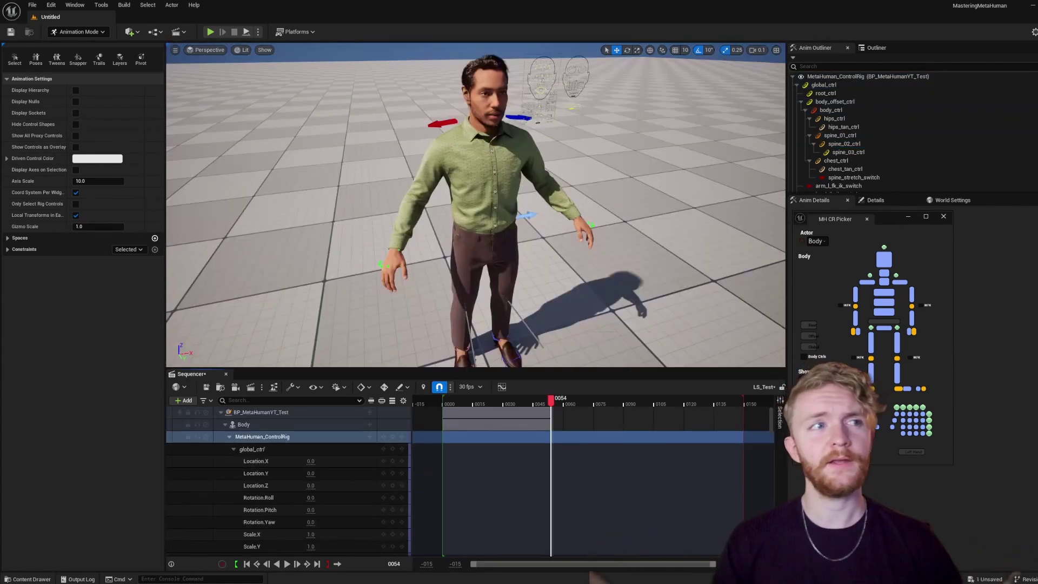
# - Expand the MetaHuman_ControlRig track under Body in Sequencer and look through its list of controls
pyautogui.click(231, 438)
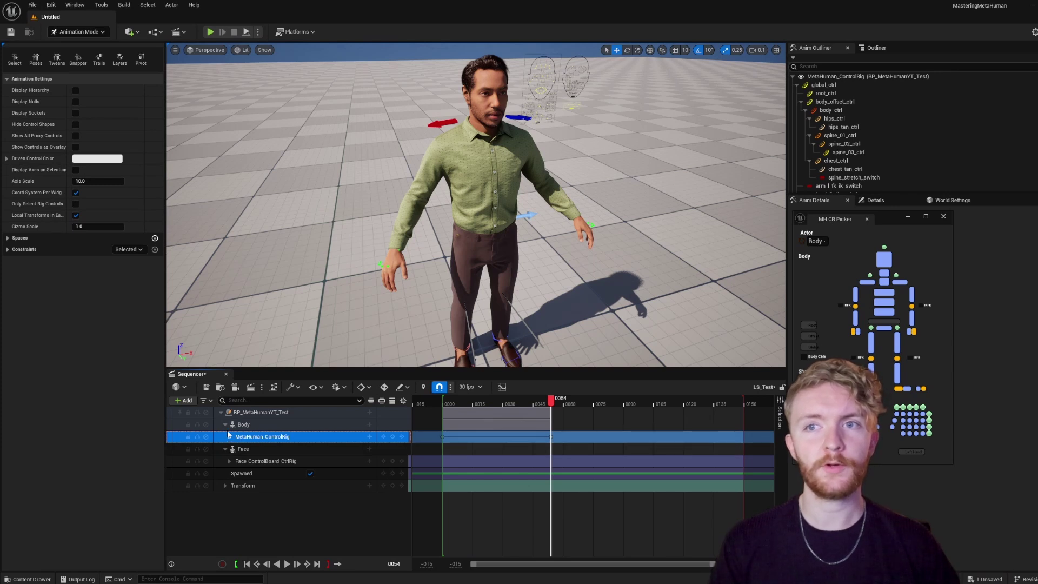
pyautogui.click(225, 425)
pyautogui.click(224, 425)
pyautogui.click(229, 437)
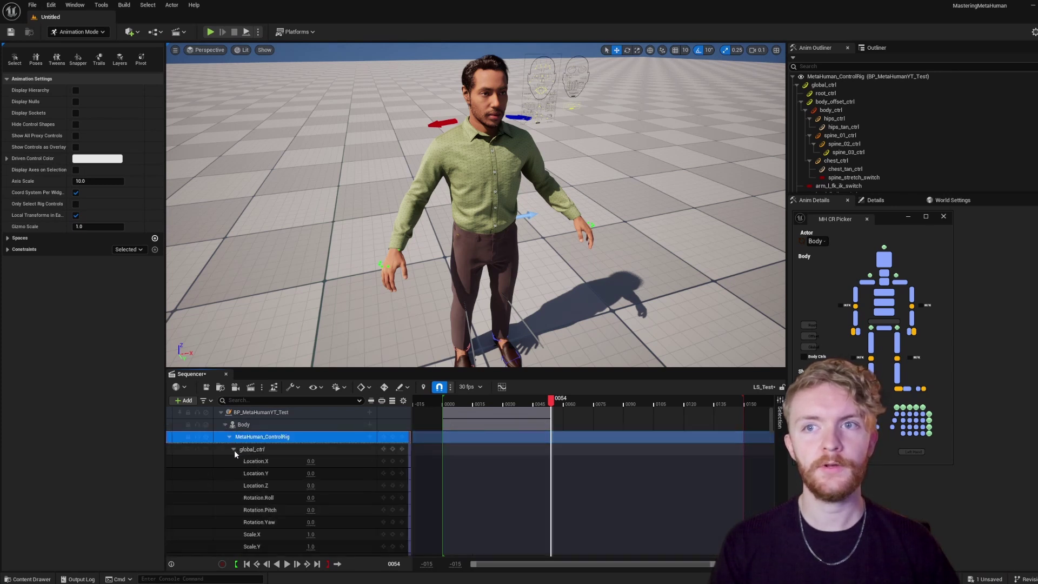
pyautogui.scroll(-20, 254, 457)
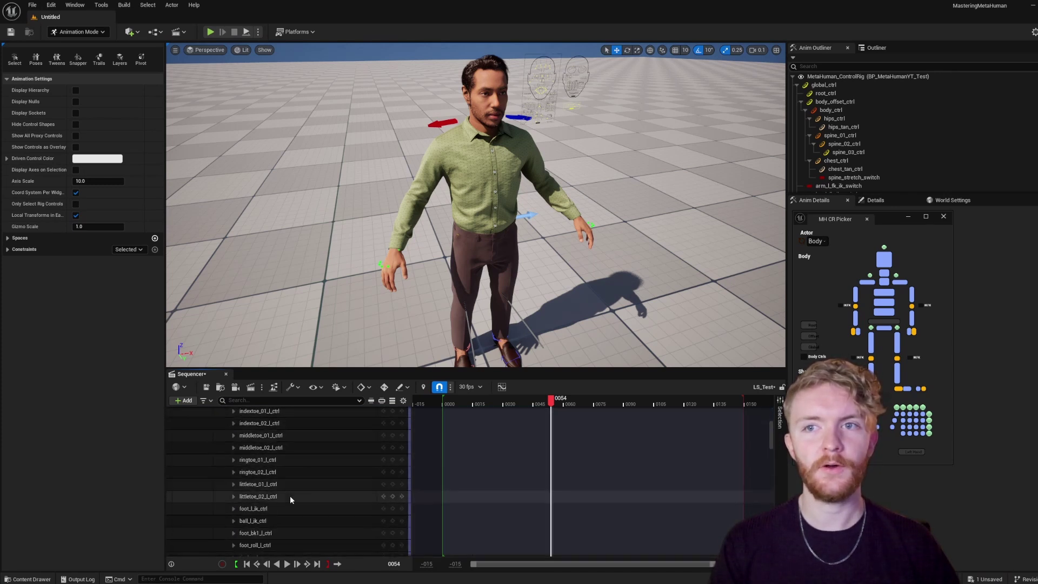
pyautogui.scroll(20, 290, 496)
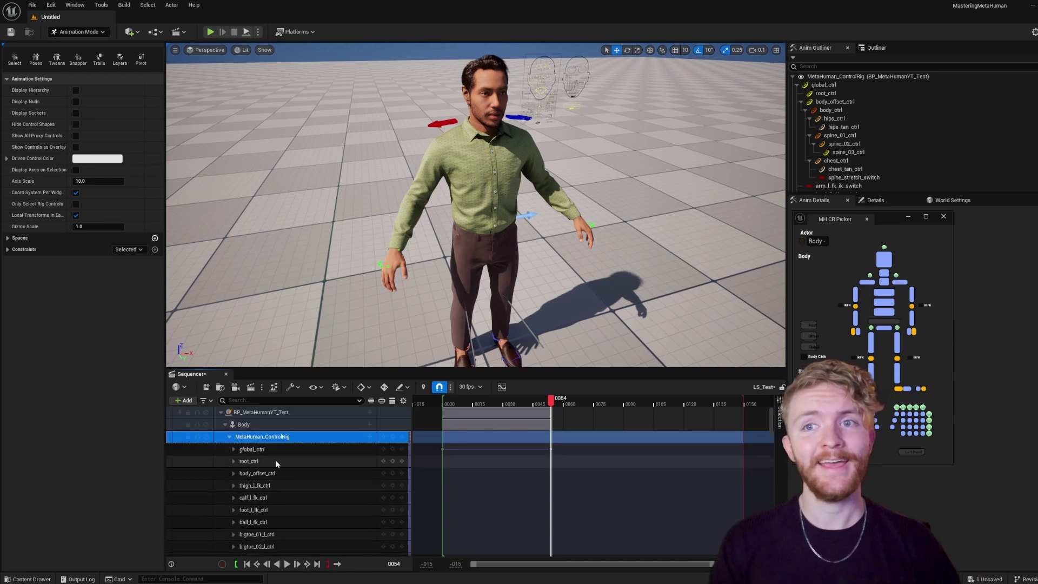
# - Expand global_ctrl in the body control rig and enable arm_l_fk_ik_switch and arm_r_fk_ik_switch
pyautogui.click(234, 449)
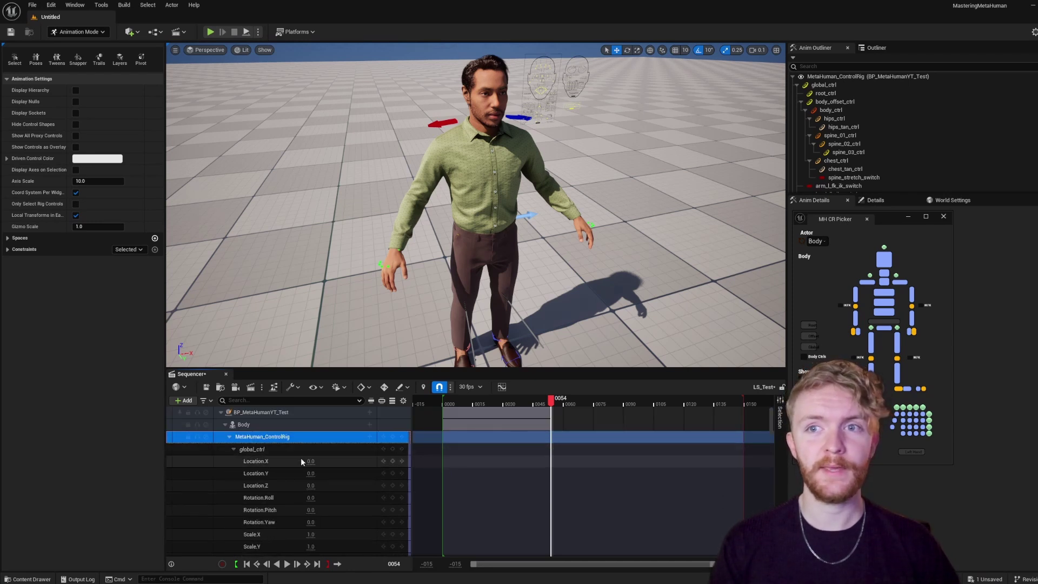
pyautogui.scroll(-1, 301, 458)
pyautogui.scroll(-8, 300, 457)
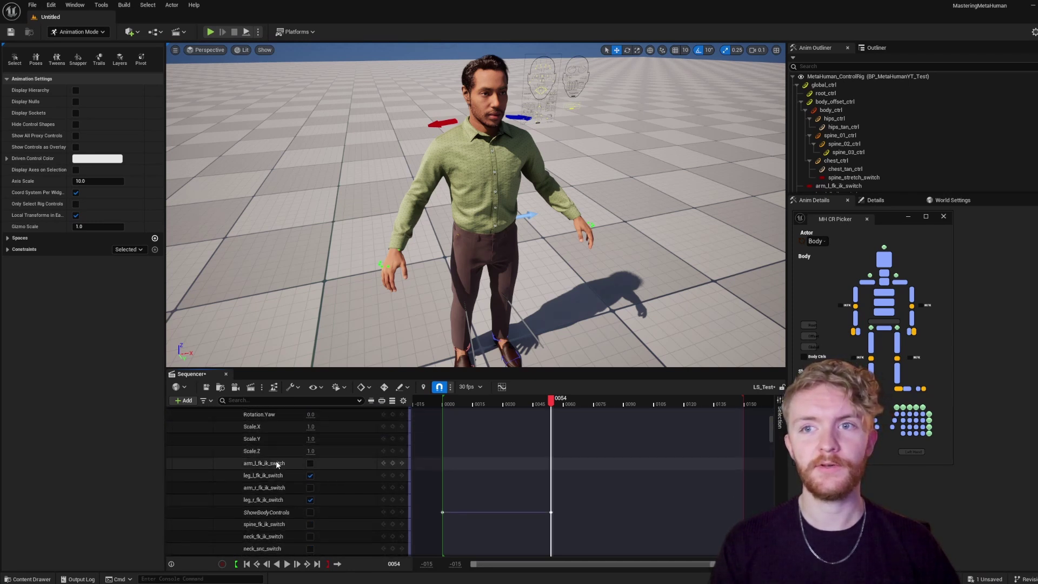
pyautogui.scroll(-1, 279, 479)
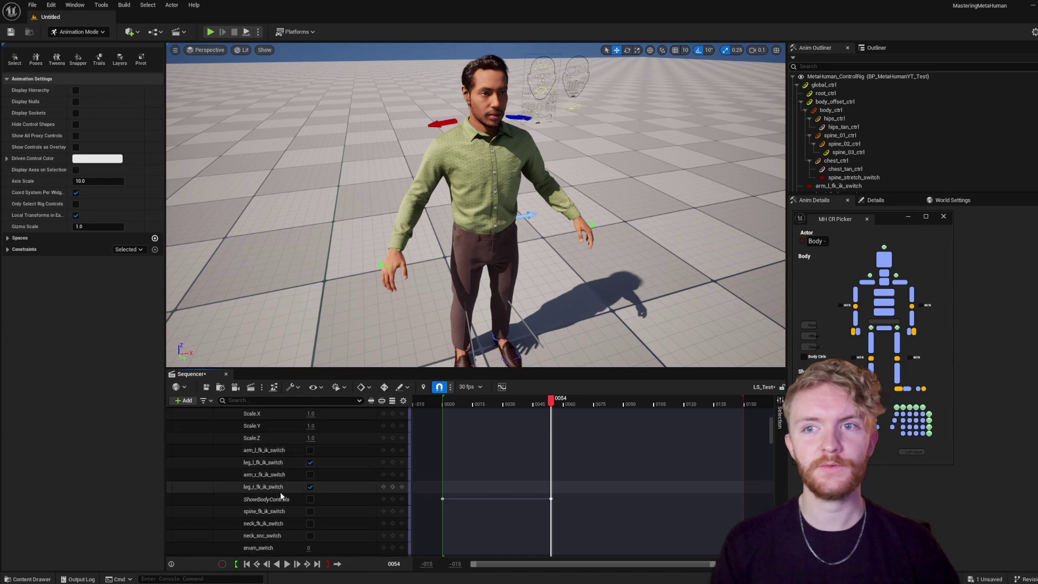
pyautogui.scroll(-2, 280, 509)
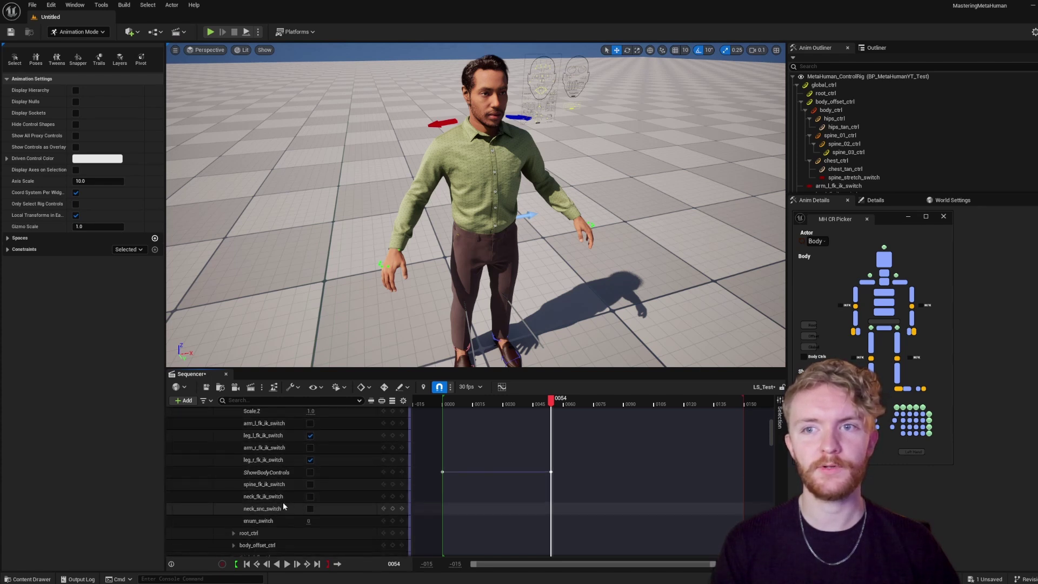
pyautogui.scroll(5, 286, 504)
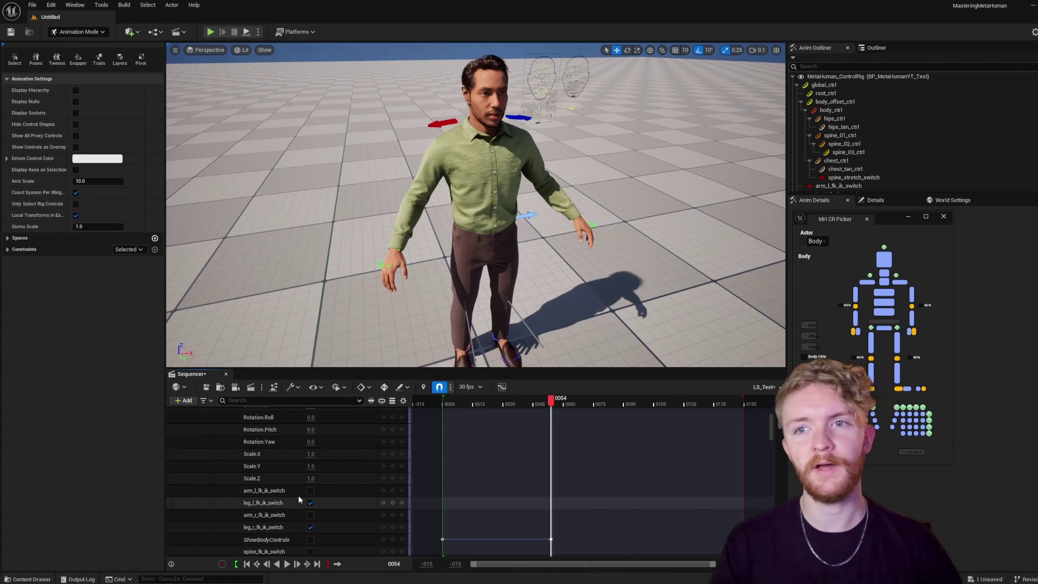
pyautogui.scroll(-1, 316, 486)
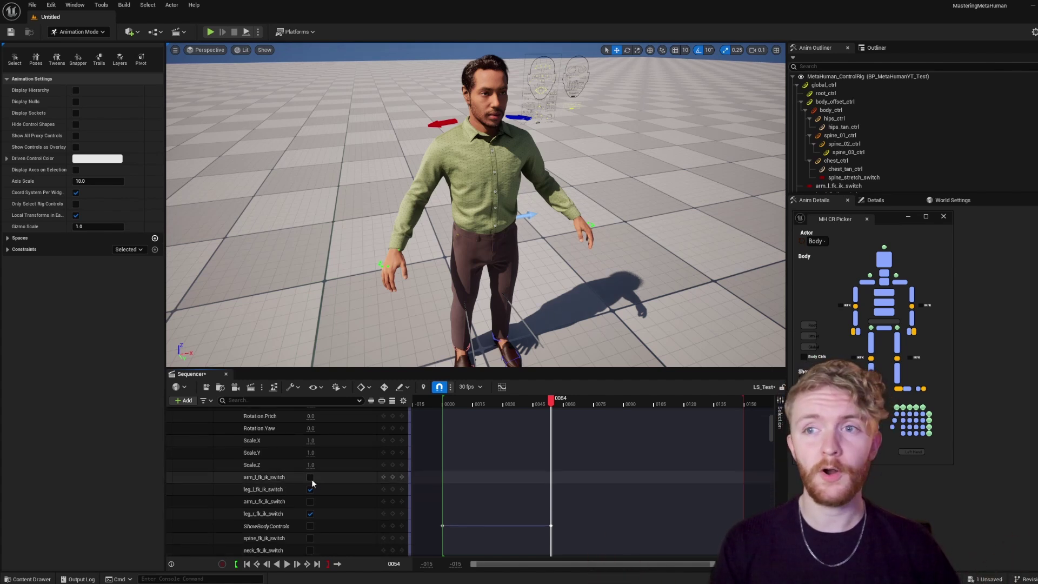
pyautogui.click(310, 477)
pyautogui.click(310, 501)
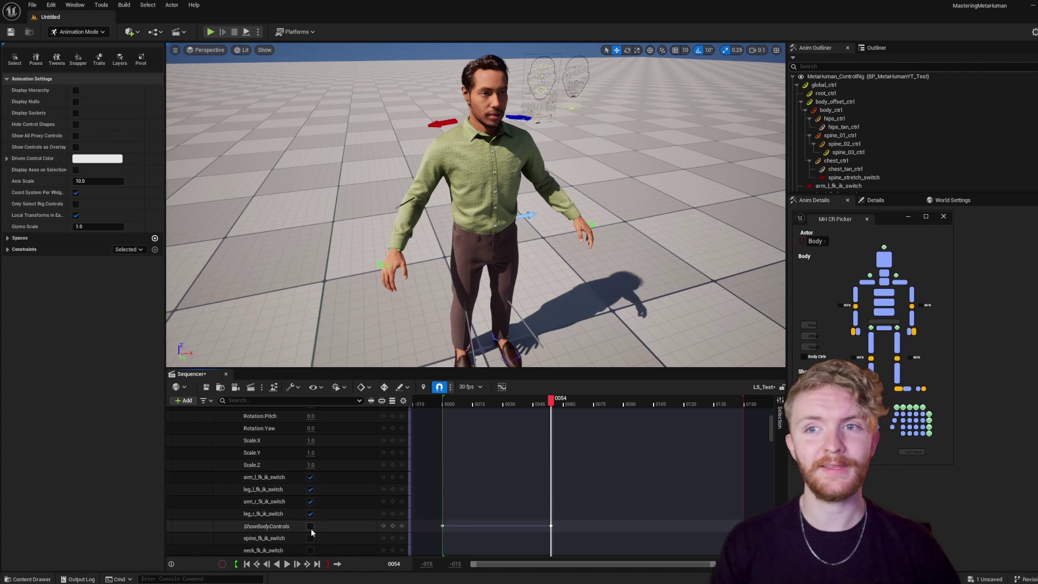
# - Enable ShowBodyControls under global_ctrl and inspect the body control shapes around the character
pyautogui.click(311, 526)
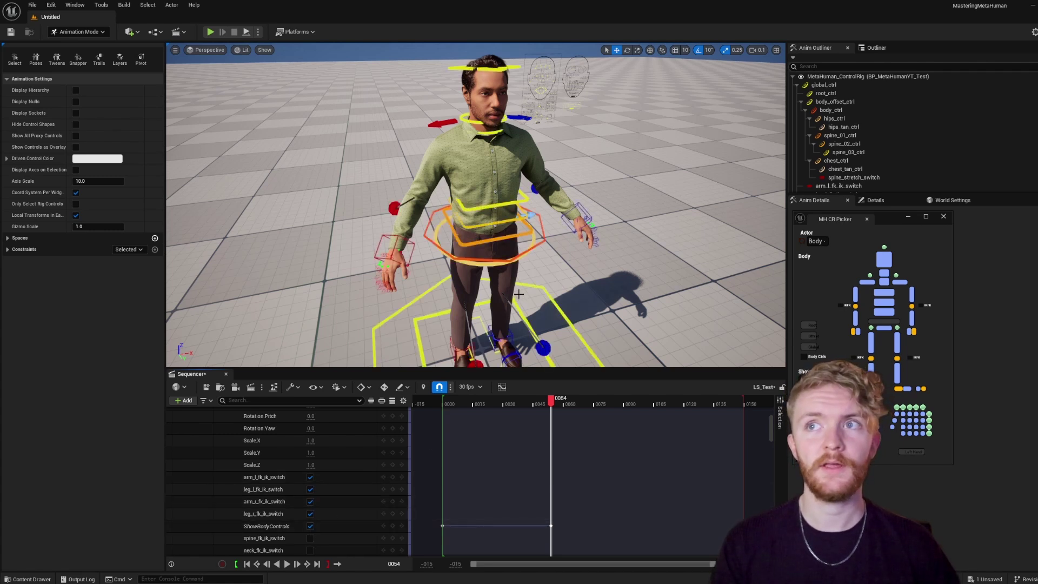
pyautogui.scroll(3, 508, 322)
pyautogui.moveTo(509, 322); pyautogui.dragTo(536, 322, button='right')
pyautogui.press('s')
pyautogui.scroll(2, 509, 322)
pyautogui.press('w')
pyautogui.press('a')
pyautogui.moveTo(519, 281); pyautogui.dragTo(483, 258, button='right')
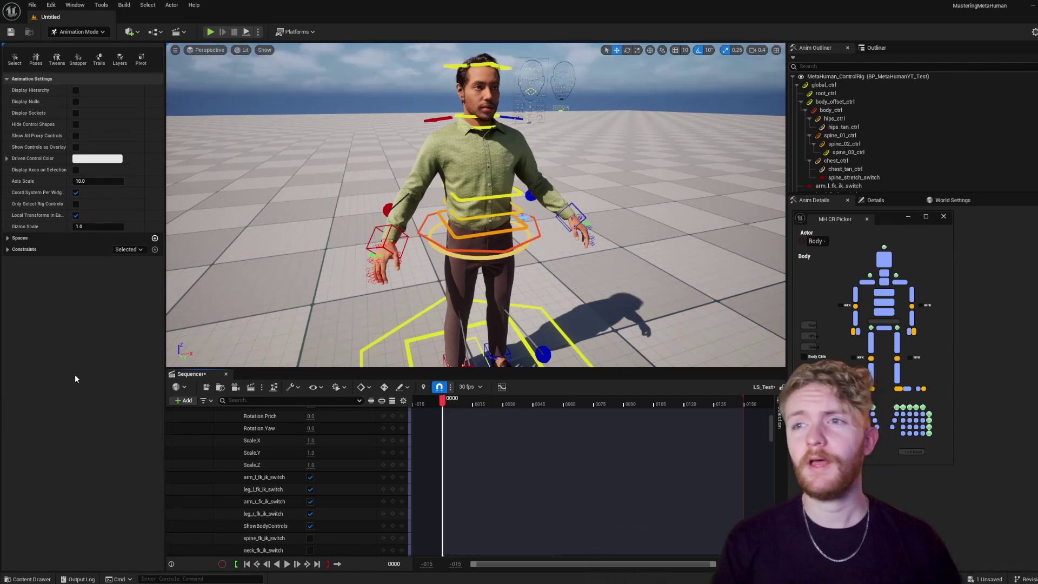
# - Review the display rate options available for the sequence
pyautogui.click(479, 388)
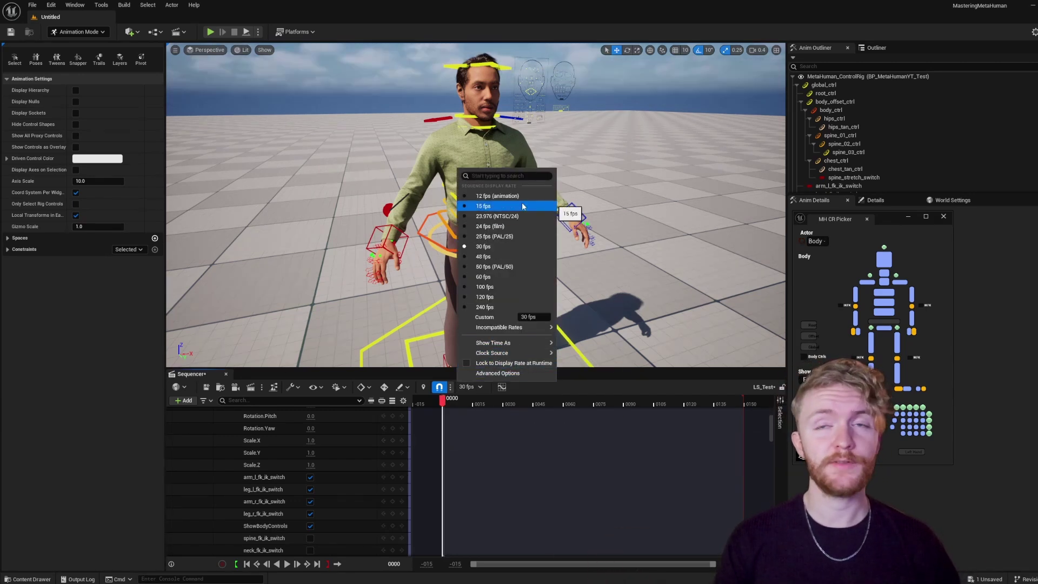
pyautogui.click(480, 388)
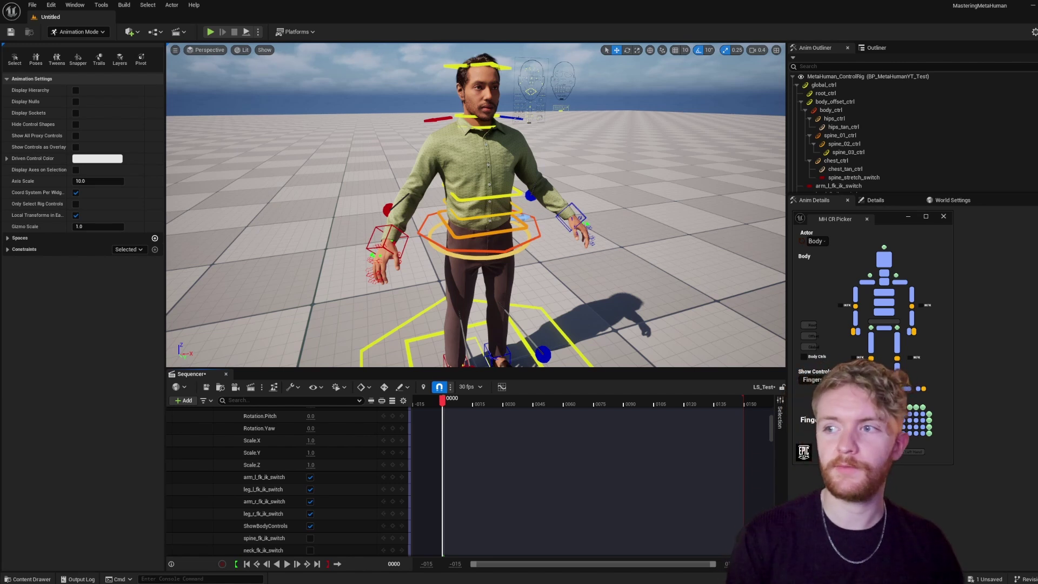
# - Widen the timeline range, extend the sequence's playback end past frame 480 and scrub to frame 490
pyautogui.press('Return')
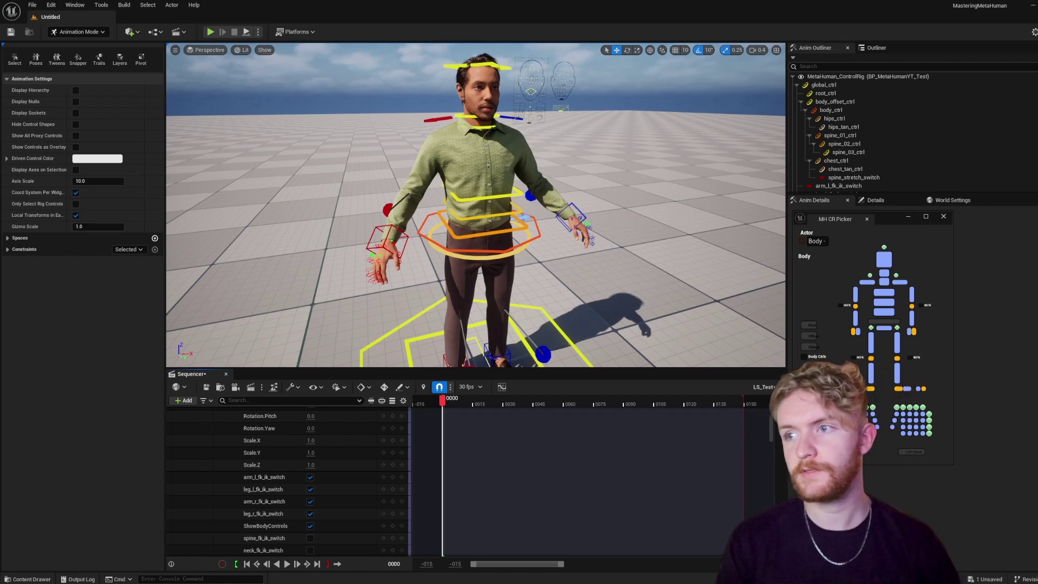
pyautogui.press('Return')
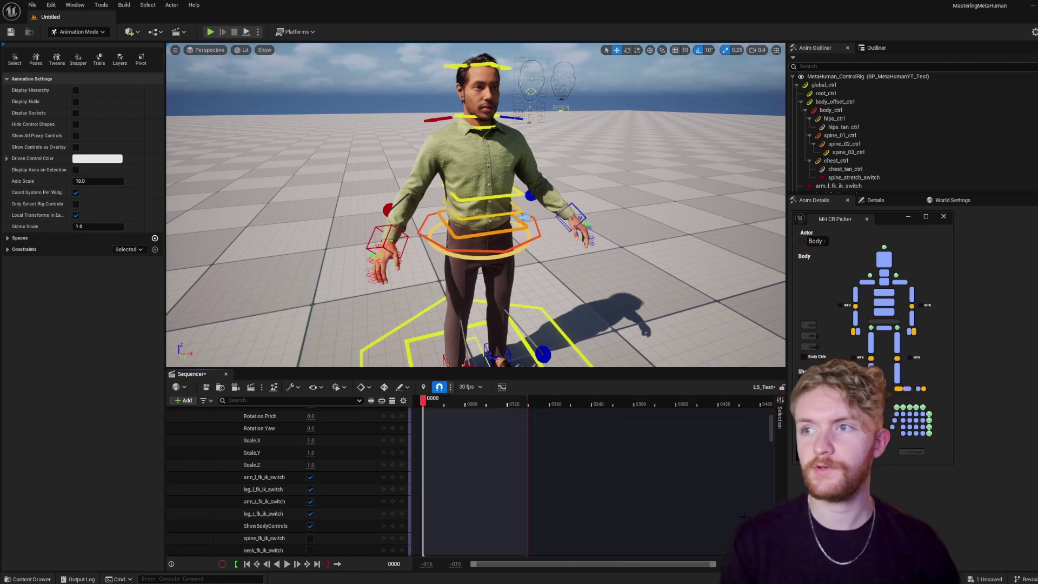
pyautogui.moveTo(528, 398); pyautogui.dragTo(762, 398)
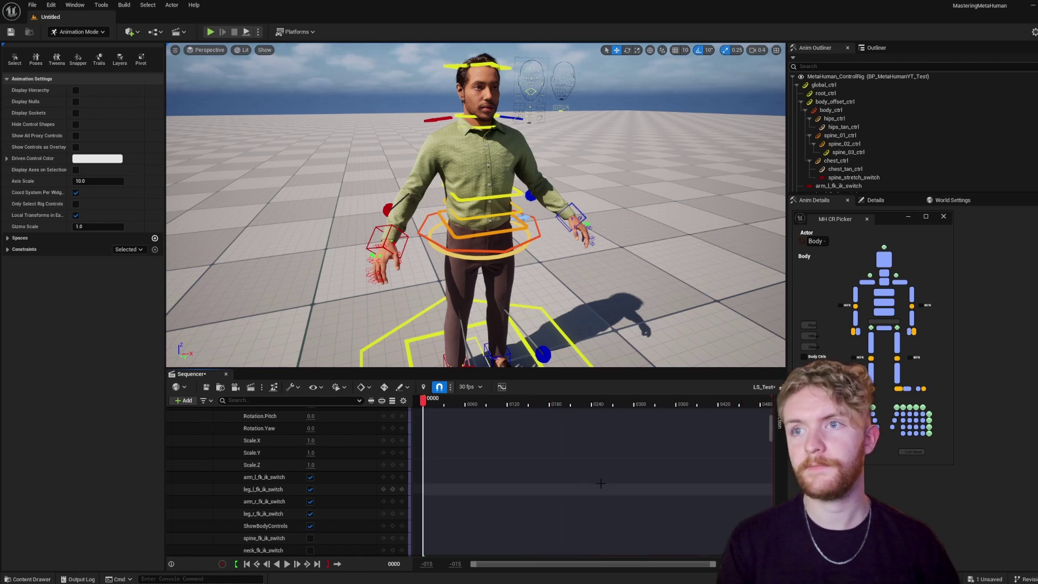
pyautogui.moveTo(465, 403); pyautogui.dragTo(715, 404)
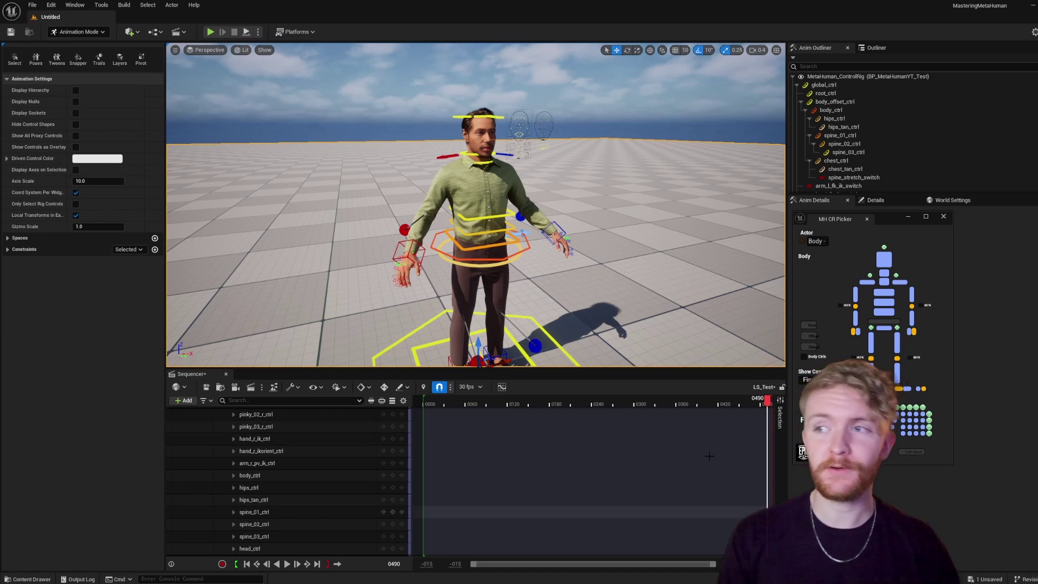
# - Select the spine_01_ctrl control around the character's waist
pyautogui.scroll(3, 487, 524)
pyautogui.scroll(5, 360, 484)
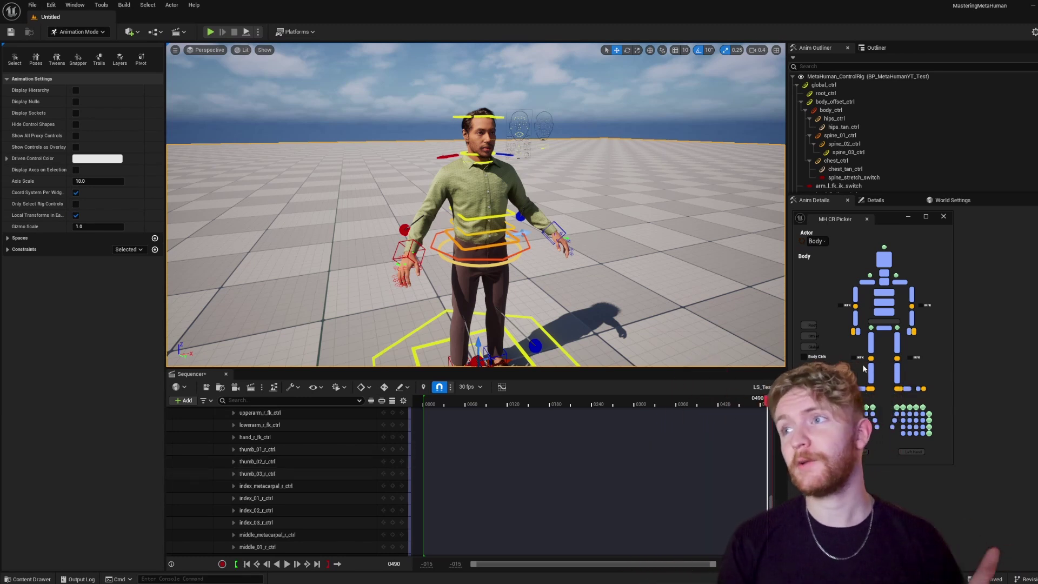
pyautogui.press('w')
pyautogui.moveTo(539, 295); pyautogui.dragTo(540, 306, button='right')
pyautogui.press('s')
pyautogui.press('w')
pyautogui.moveTo(543, 257); pyautogui.dragTo(544, 256, button='right')
pyautogui.click(550, 231)
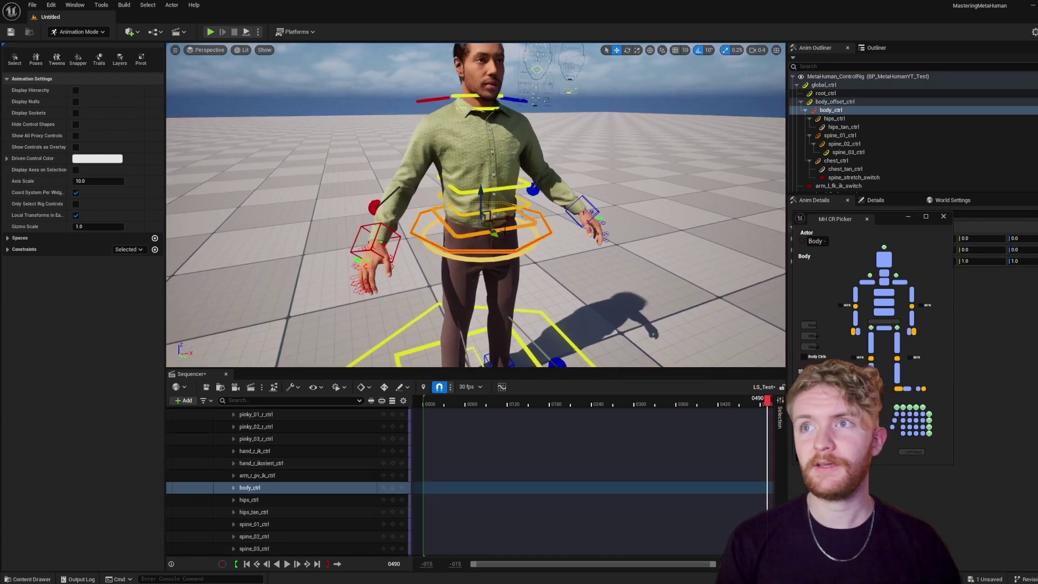
pyautogui.click(515, 230)
# - Try moving spine_01_ctrl upward and rotating it to bend the torso backward, undoing each attempt
pyautogui.moveTo(481, 192); pyautogui.dragTo(486, 169)
pyautogui.hotkey('ctrl', 'z')
pyautogui.moveTo(545, 278)
pyautogui.mouseDown(button='right')
pyautogui.moveTo(562, 265)
pyautogui.moveTo(545, 278)
pyautogui.mouseUp(button='right')
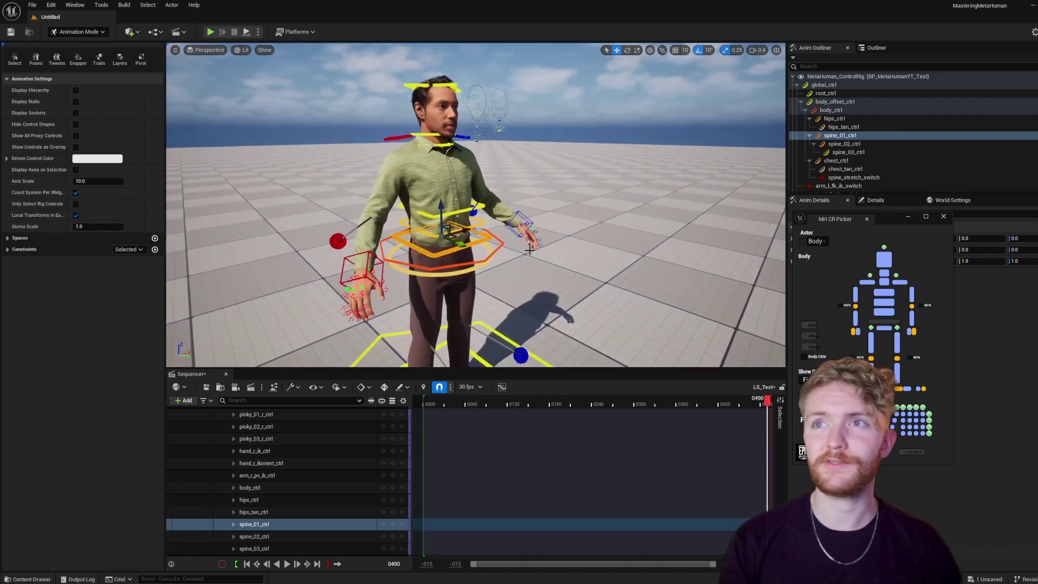
pyautogui.press('e')
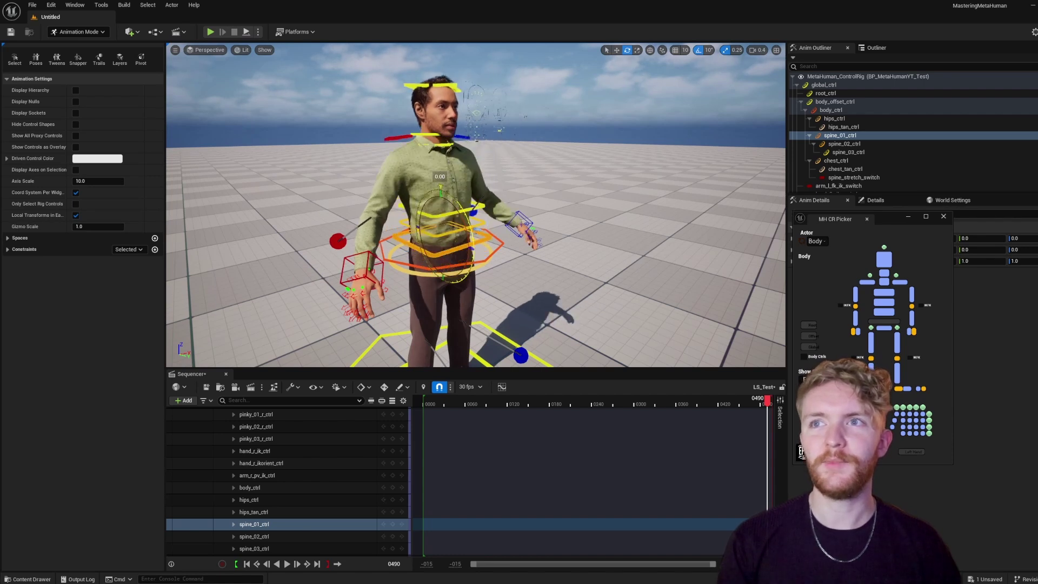
pyautogui.moveTo(472, 230); pyautogui.dragTo(471, 203)
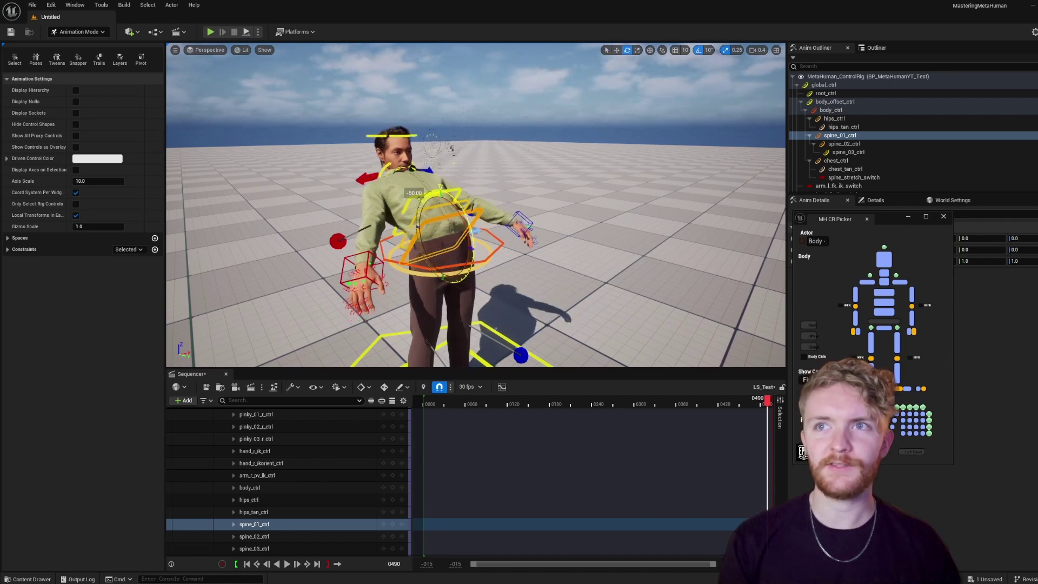
pyautogui.hotkey('ctrl', 'z')
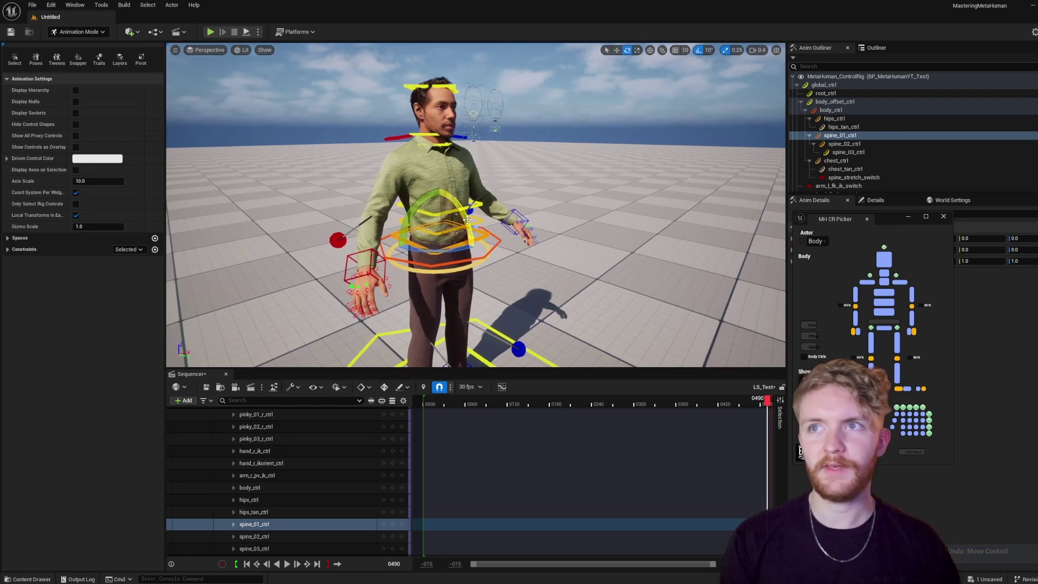
# - Rotate spine_01_ctrl to a roll of -30 degrees so the torso leans back, and key it at frame 0
pyautogui.moveTo(471, 227); pyautogui.dragTo(466, 201)
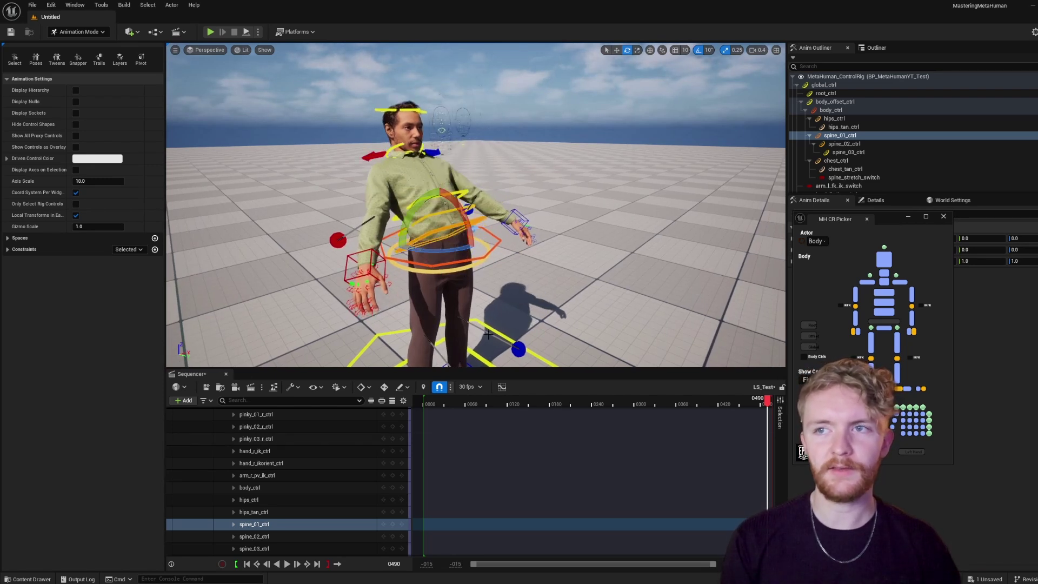
pyautogui.click(254, 565)
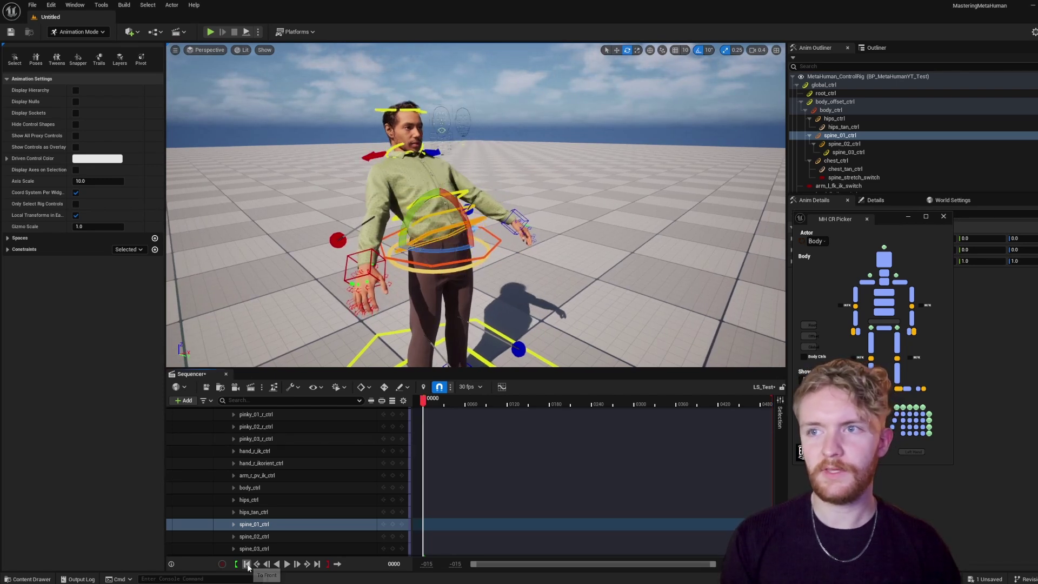
pyautogui.moveTo(440, 400); pyautogui.dragTo(578, 395)
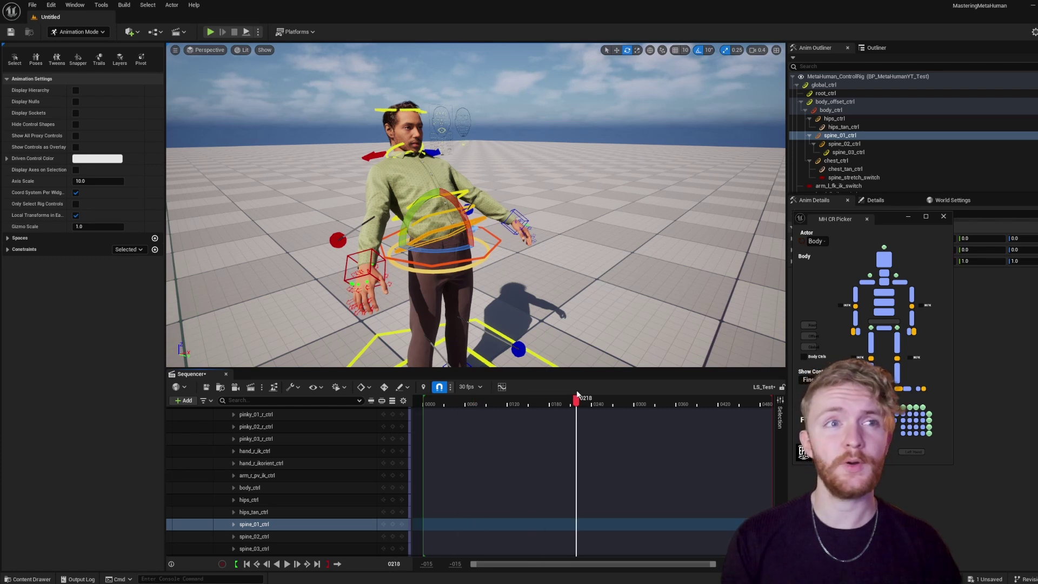
pyautogui.click(247, 564)
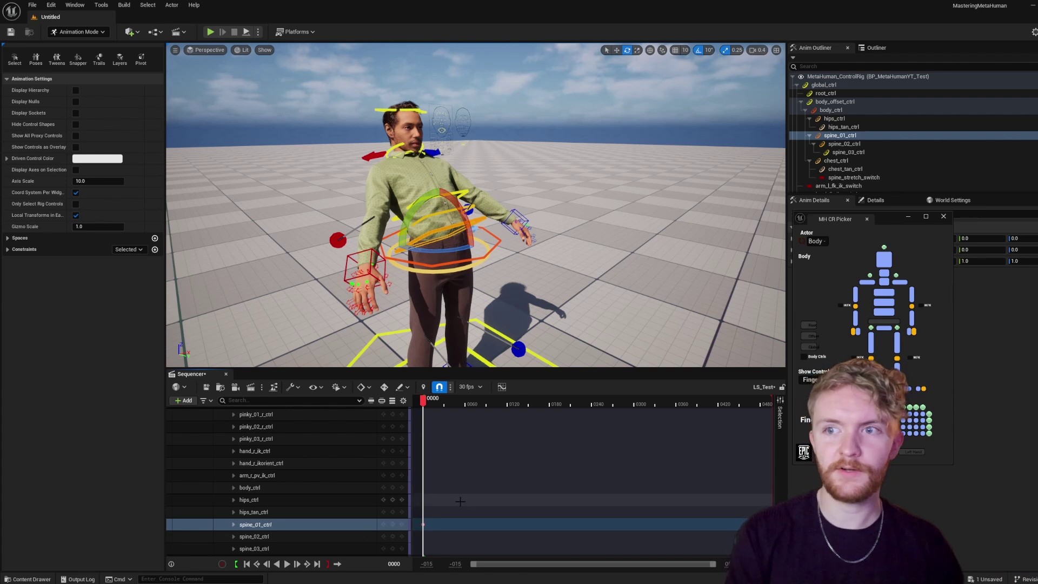
pyautogui.click(392, 525)
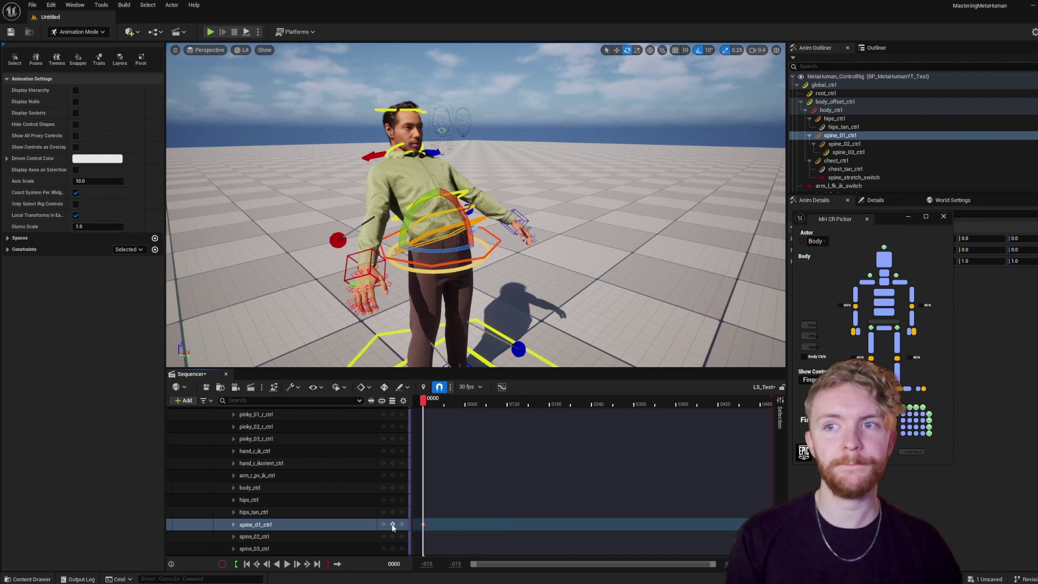
# - Rotate spine_01_ctrl at frame 120 to a roll of 40 degrees so the torso leans forward, keying the pose
pyautogui.moveTo(423, 400); pyautogui.dragTo(470, 404)
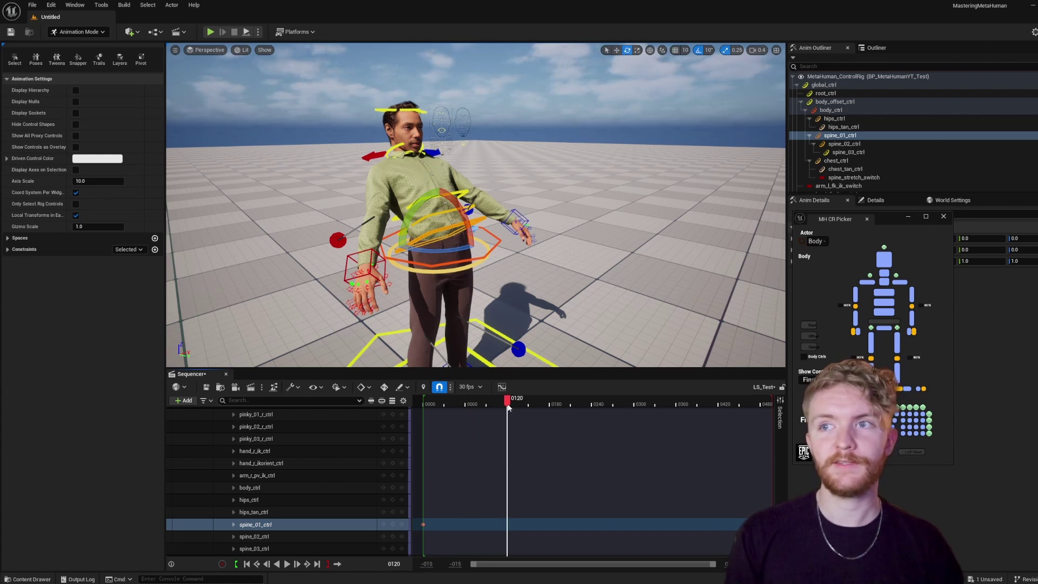
pyautogui.keyDown('alt'); pyautogui.moveTo(478, 290); pyautogui.dragTo(537, 291); pyautogui.keyUp('alt')
pyautogui.moveTo(500, 206); pyautogui.dragTo(511, 233)
pyautogui.keyDown('alt'); pyautogui.moveTo(526, 132); pyautogui.dragTo(559, 238); pyautogui.keyUp('alt')
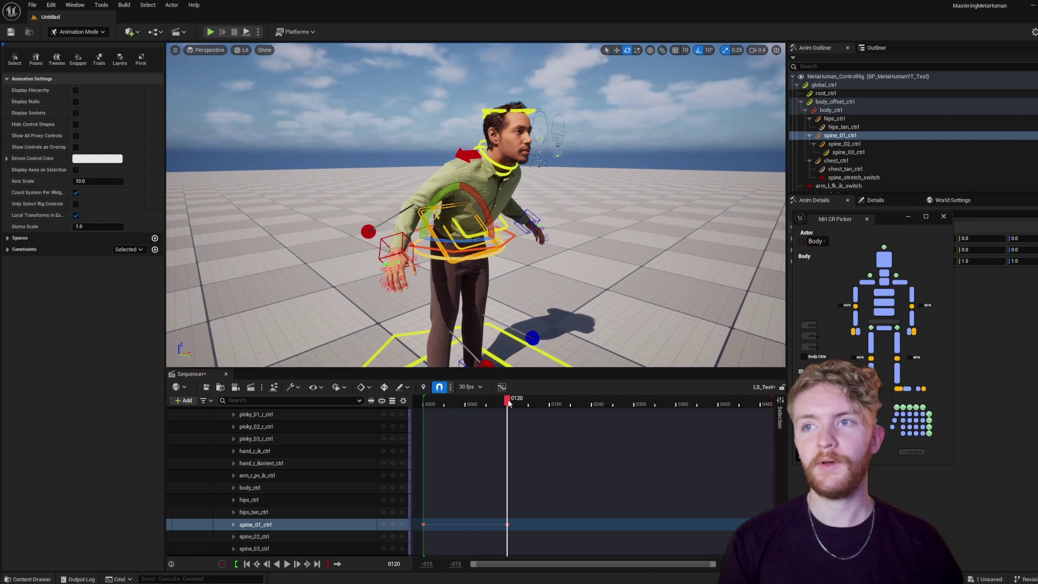
pyautogui.moveTo(508, 403)
pyautogui.mouseDown()
pyautogui.moveTo(428, 405)
pyautogui.moveTo(502, 400)
pyautogui.mouseUp()
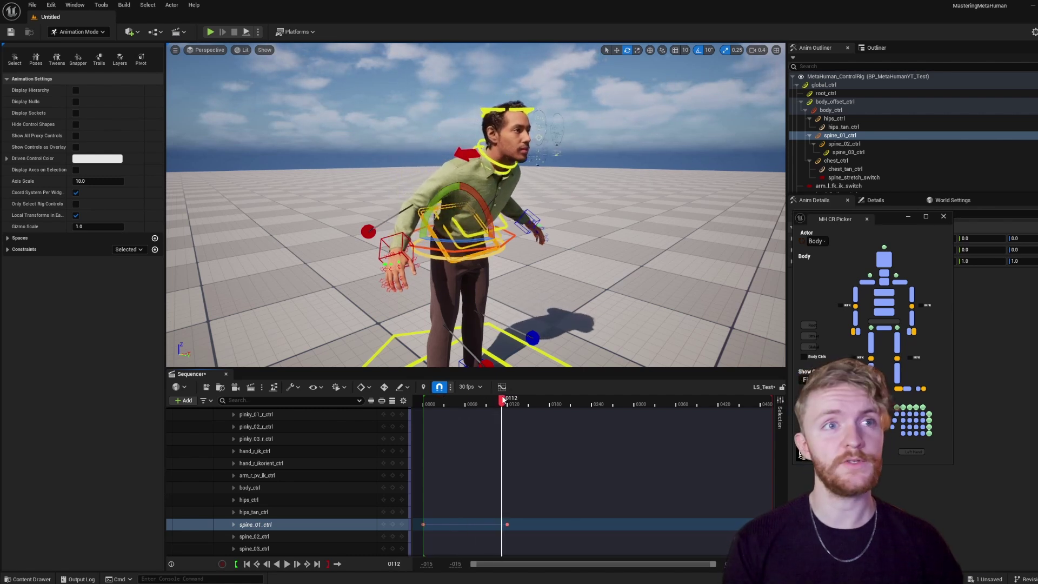
# - Open the curve editor, show the spine_01_ctrl curves and inspect the keys of the red curve
pyautogui.click(502, 387)
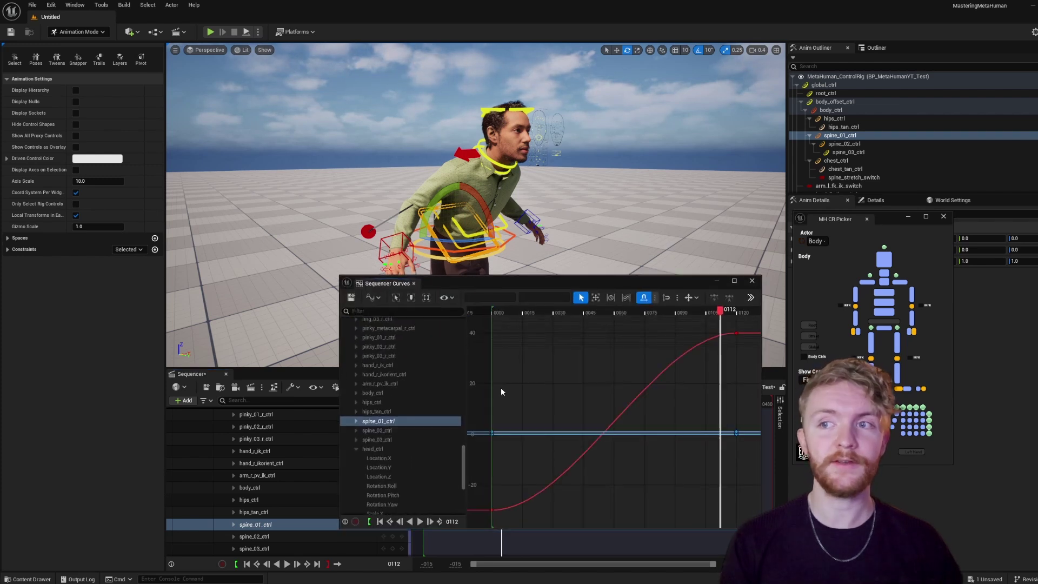
pyautogui.click(386, 421)
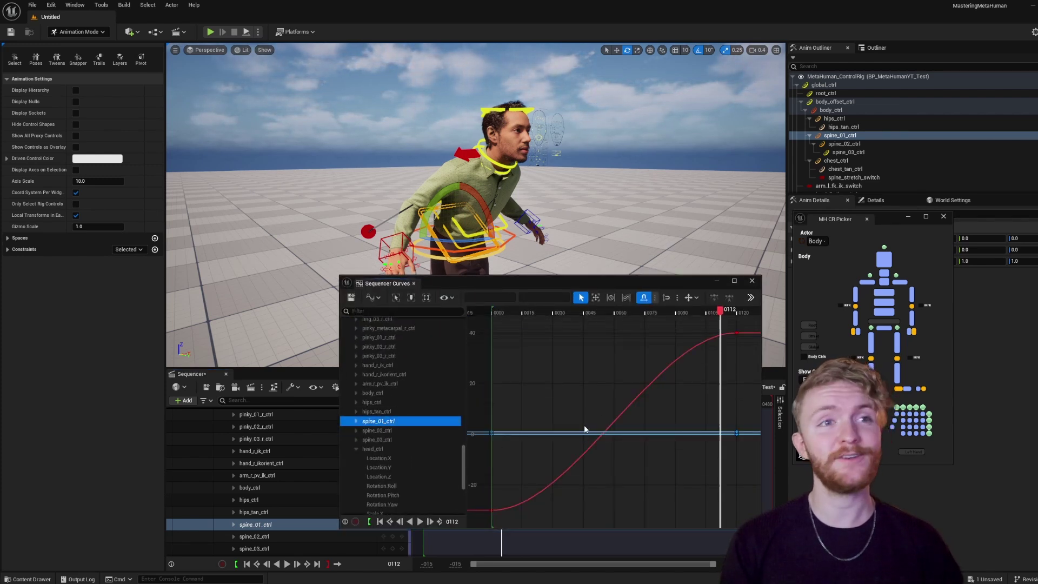
pyautogui.moveTo(596, 425); pyautogui.dragTo(544, 397, button='right')
pyautogui.scroll(-8, 582, 410)
pyautogui.moveTo(561, 455); pyautogui.dragTo(544, 433)
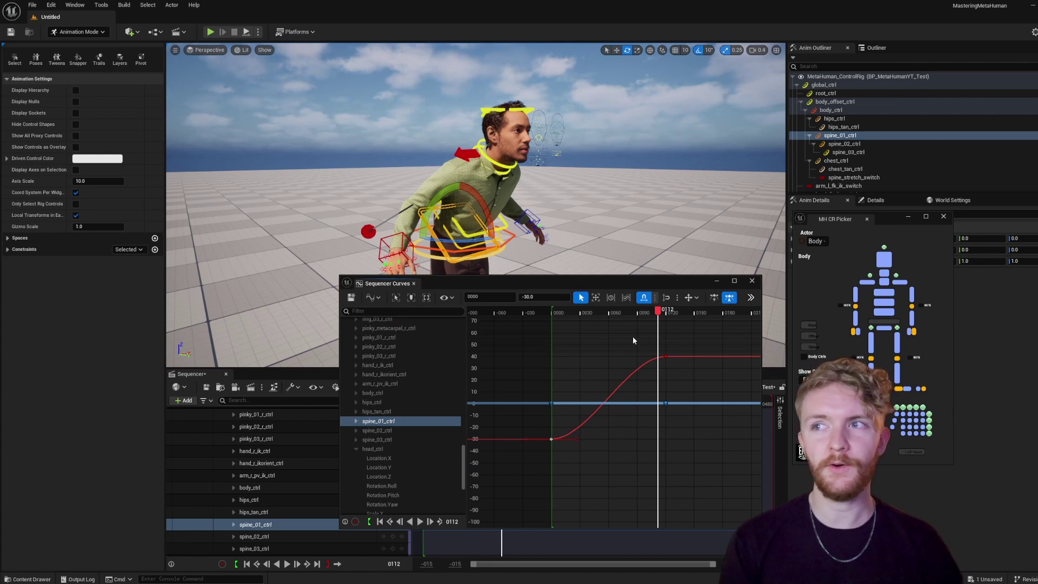
# - Move the curve editor out of the way and play the spine animation from the start of the sequence
pyautogui.moveTo(576, 284); pyautogui.dragTo(757, 453)
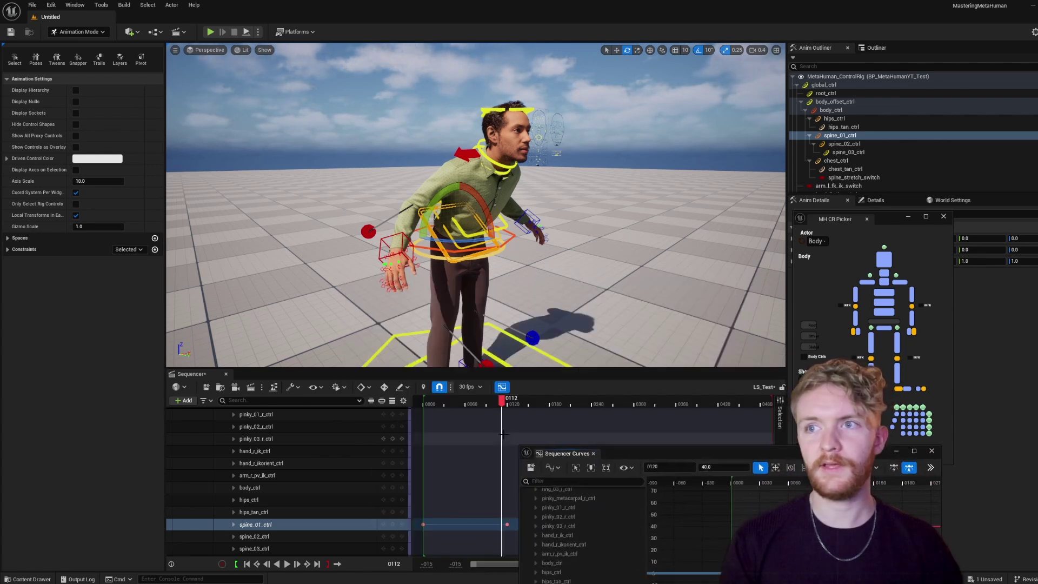
pyautogui.moveTo(501, 404); pyautogui.dragTo(413, 420)
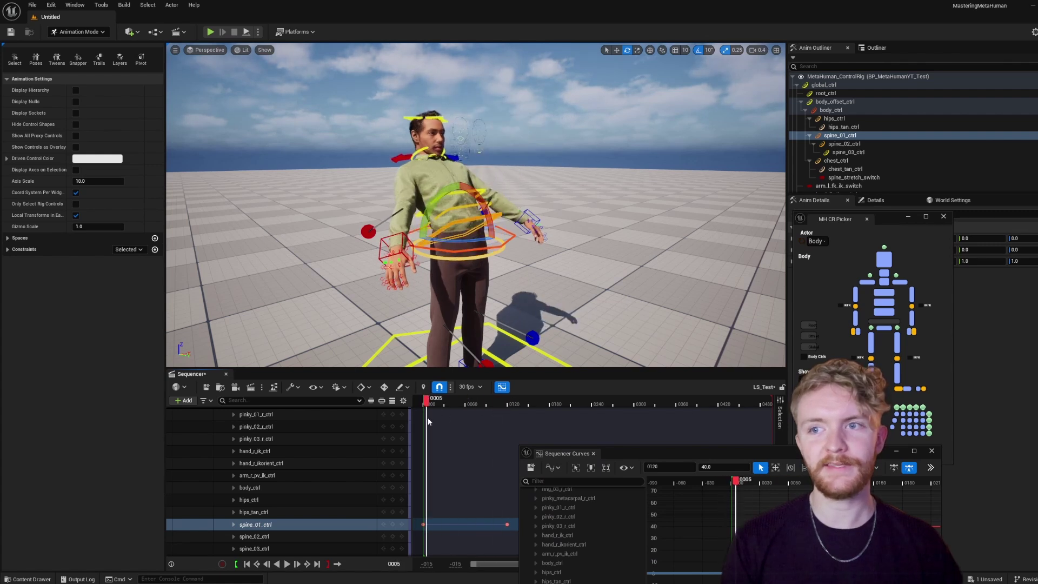
pyautogui.press('space')
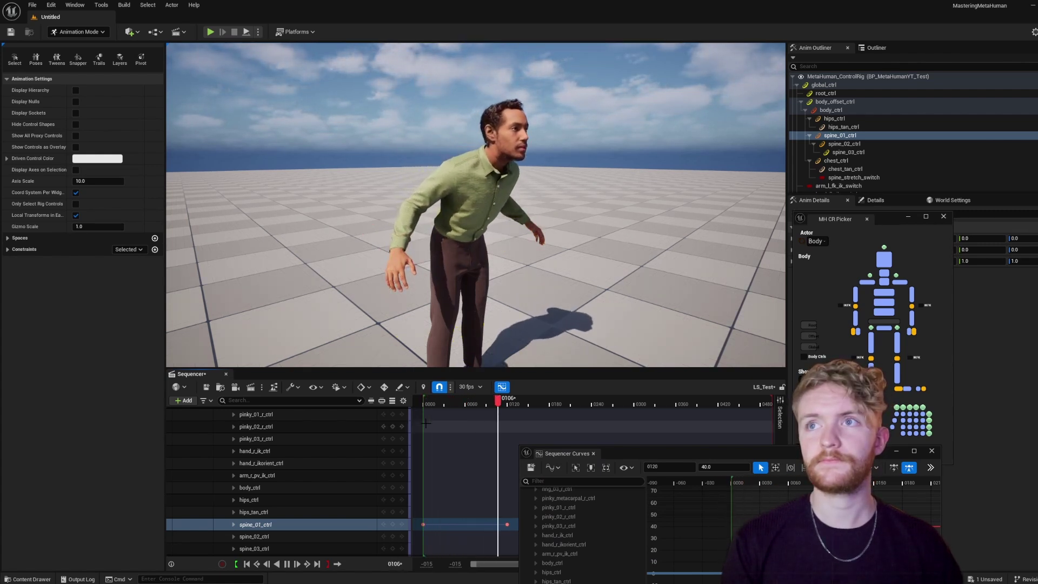
pyautogui.press('space')
# - Bring the curve editor back, isolate the Rotation.Roll curve of spine_01_ctrl and select both of its keys
pyautogui.moveTo(698, 452); pyautogui.dragTo(503, 262)
pyautogui.click(683, 458)
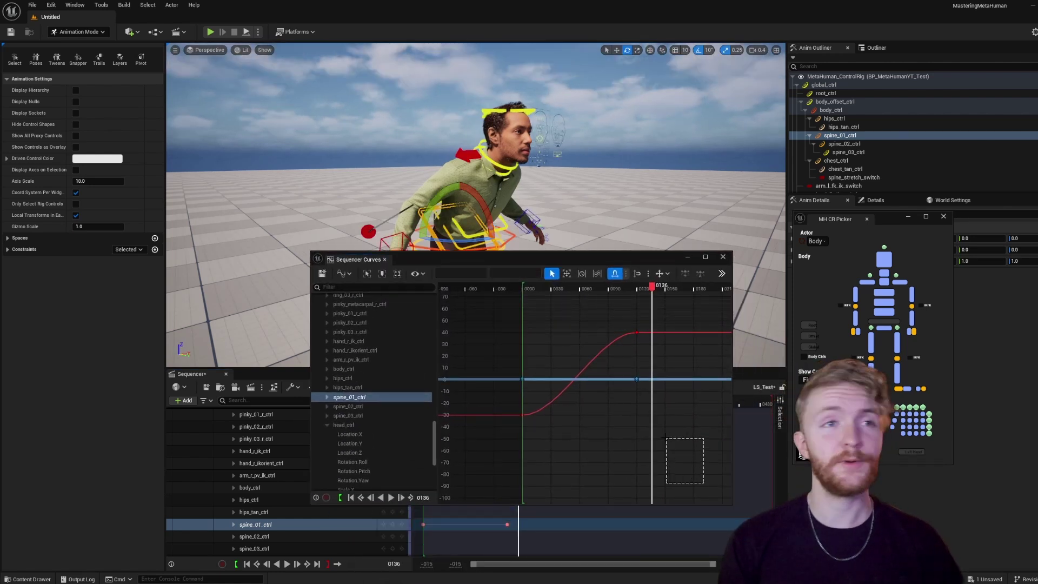
pyautogui.moveTo(551, 352); pyautogui.dragTo(600, 318)
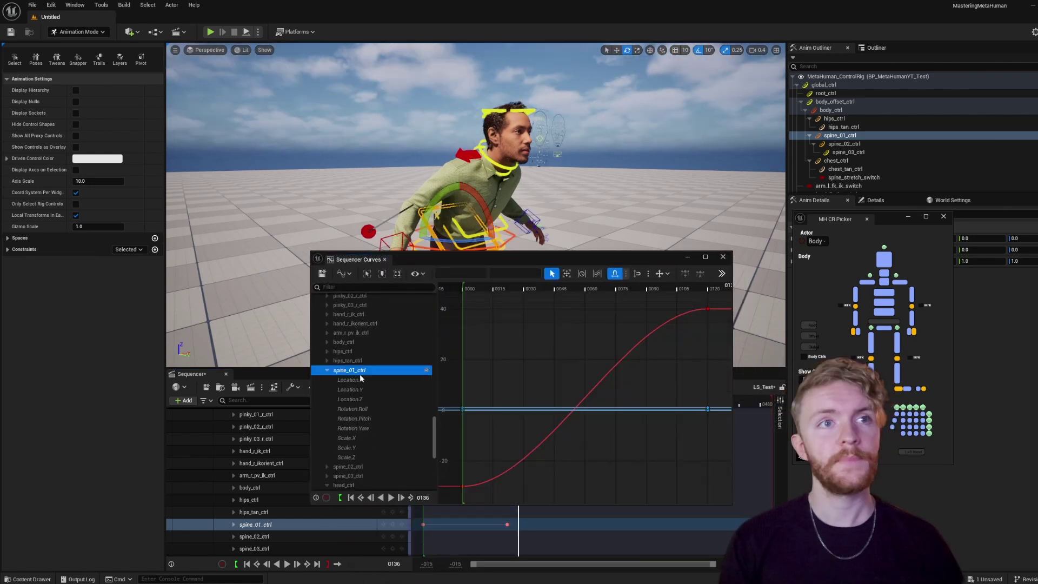
pyautogui.click(378, 410)
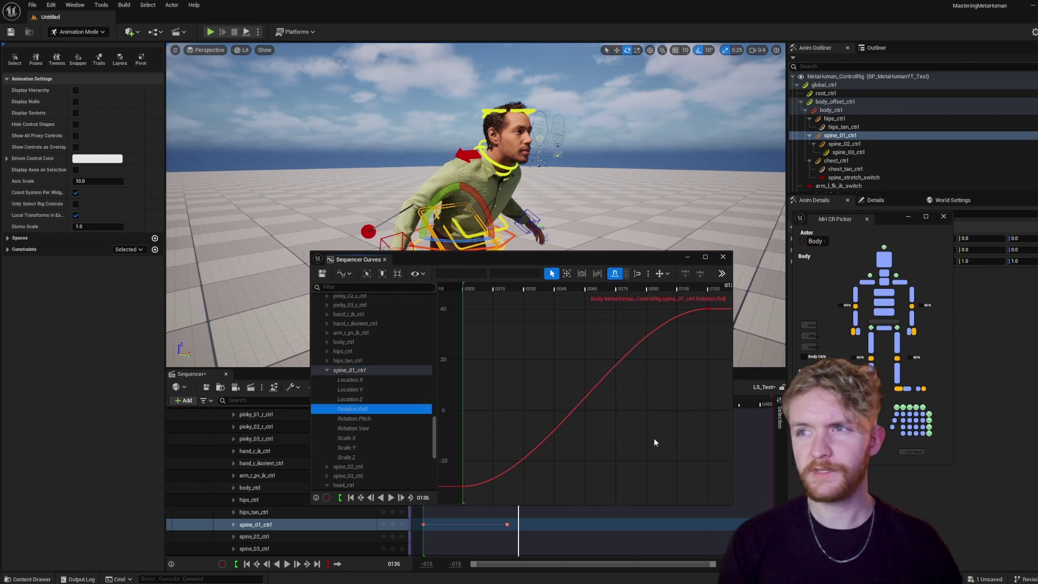
pyautogui.press('f')
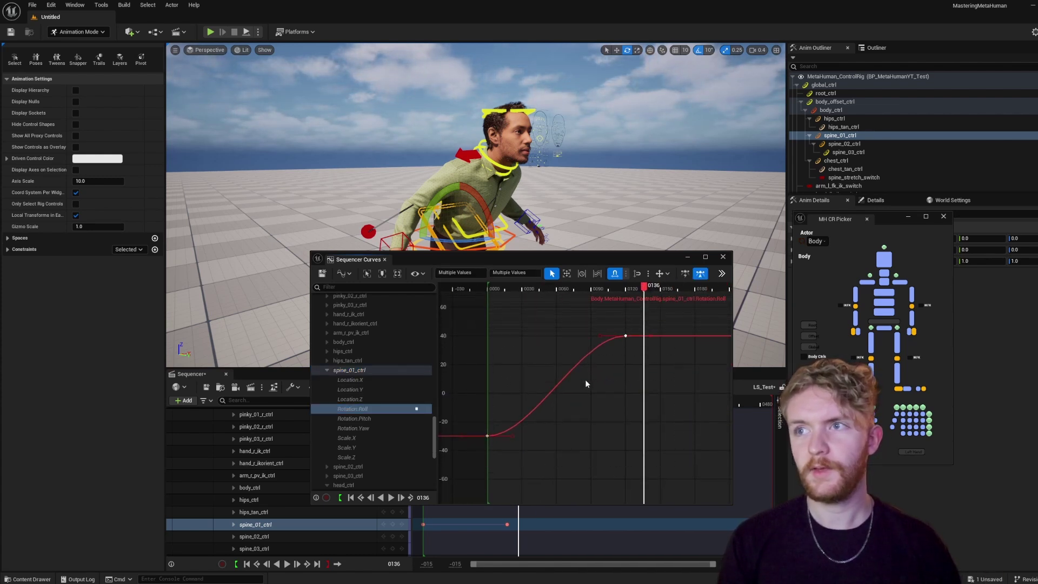
# - Set both Rotation.Roll keys to linear interpolation, and widen the curve editor window and move it below the character
pyautogui.press('2')
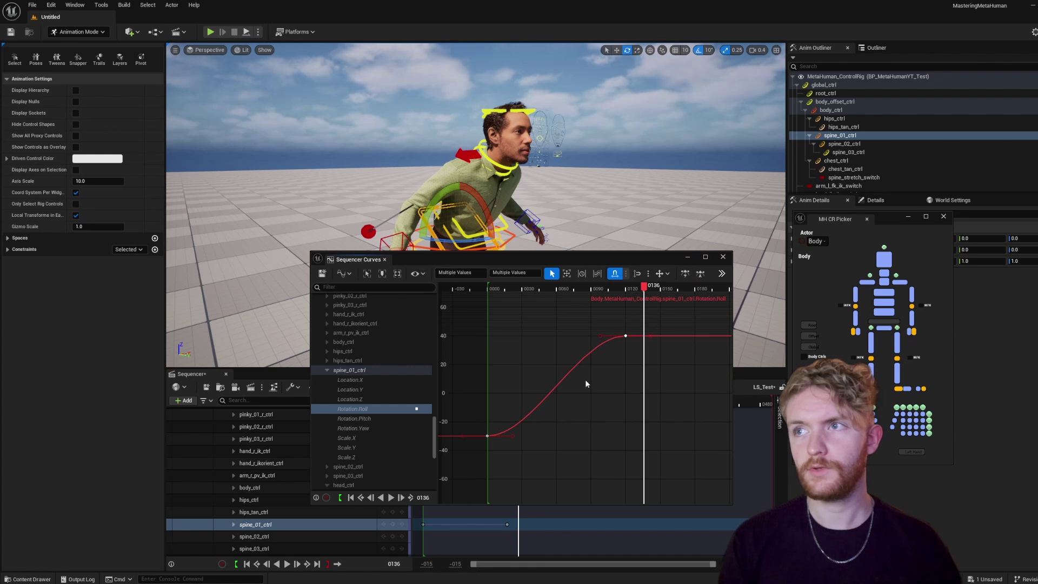
pyautogui.press('4')
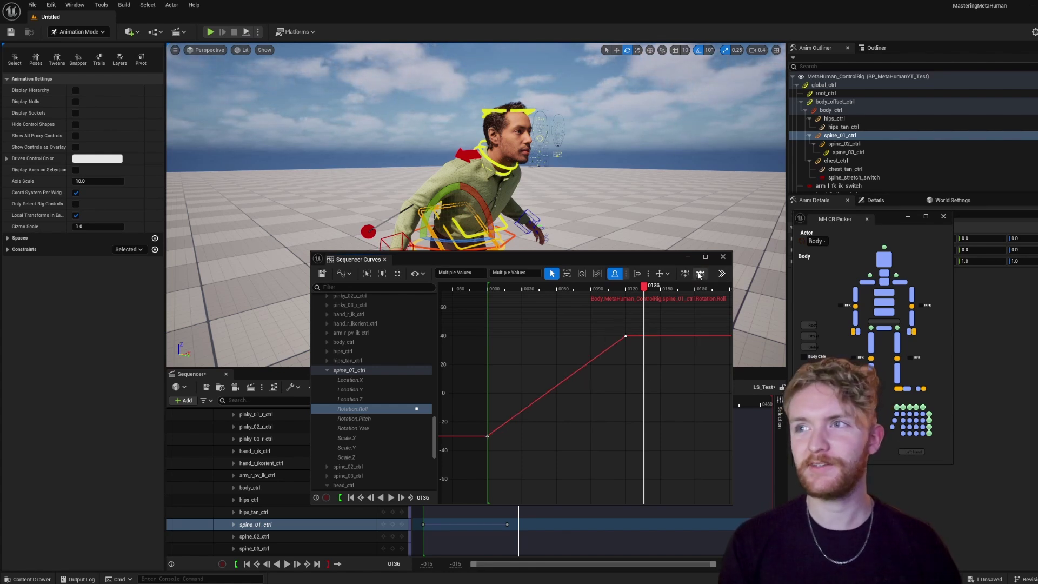
pyautogui.moveTo(637, 260); pyautogui.dragTo(520, 178)
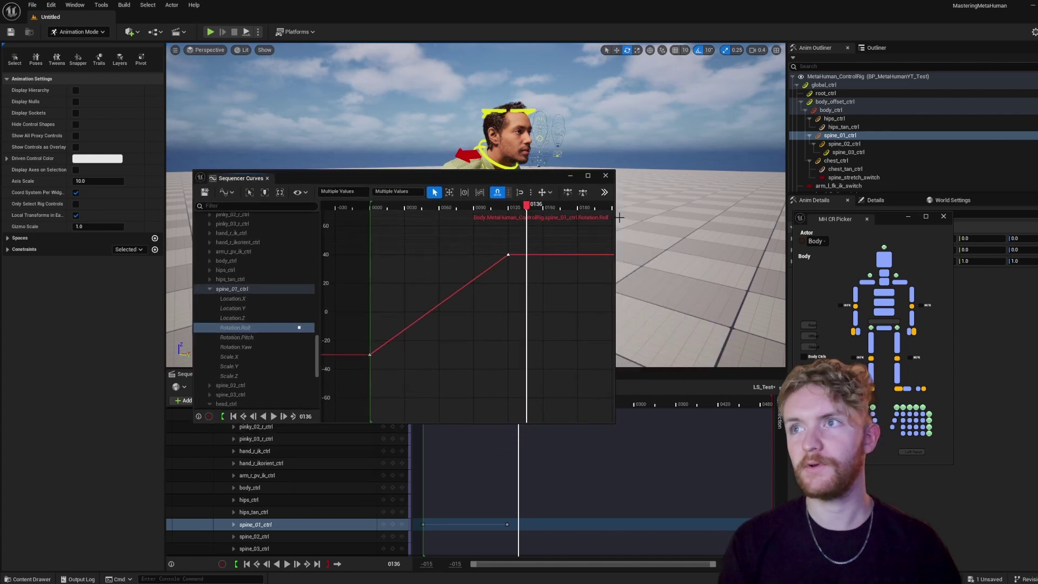
pyautogui.moveTo(614, 217); pyautogui.dragTo(835, 215)
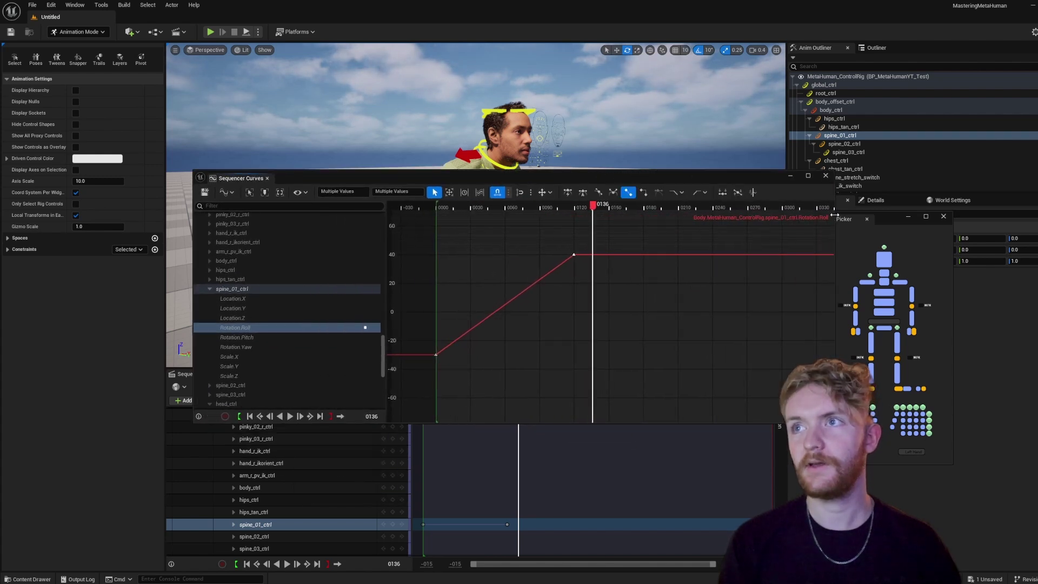
pyautogui.click(643, 193)
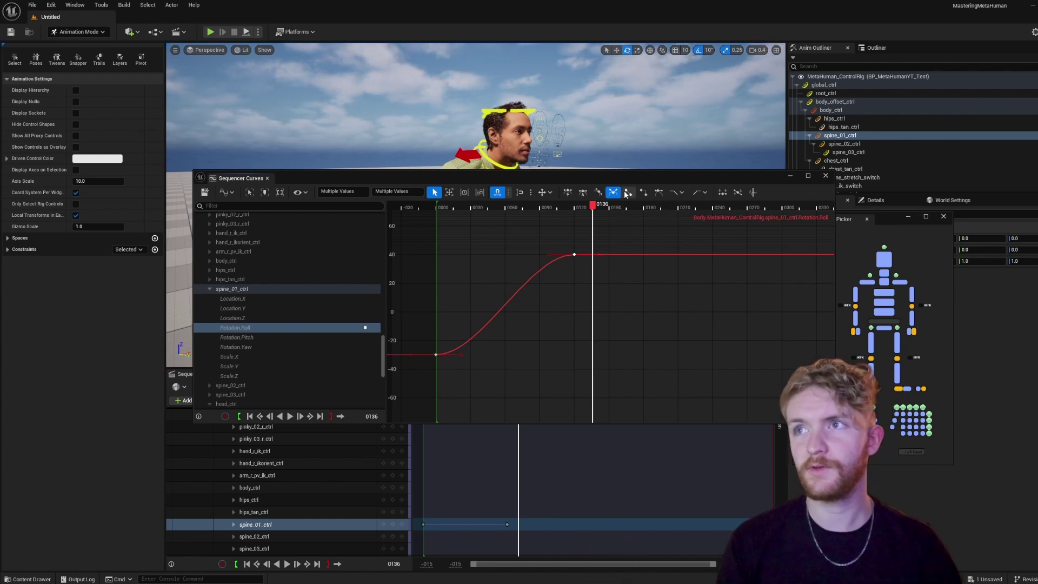
pyautogui.moveTo(621, 182); pyautogui.dragTo(844, 368)
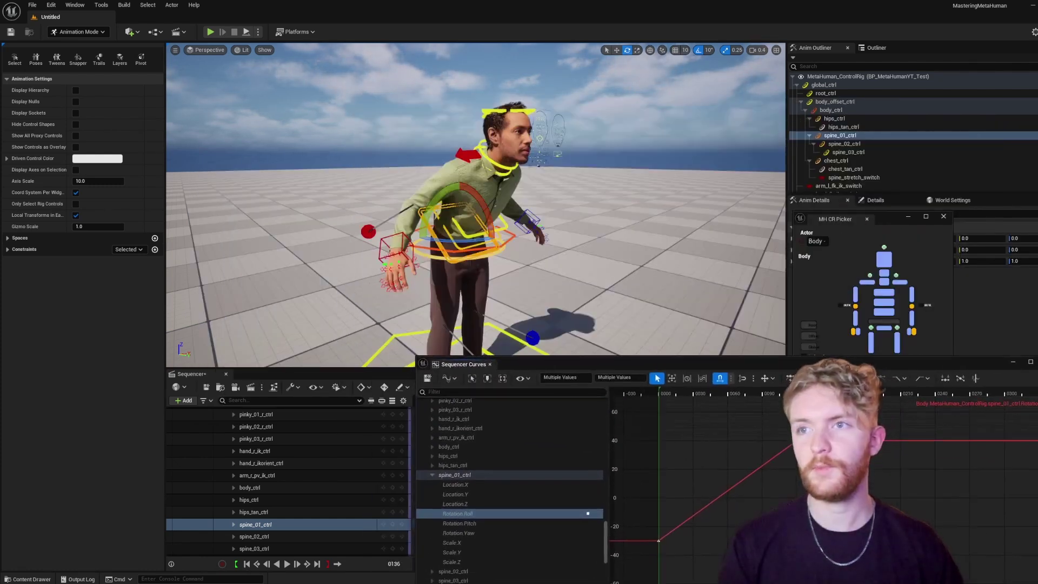
# - Play the sequence from frame 0 to review the torso motion with linear interpolation
pyautogui.click(287, 564)
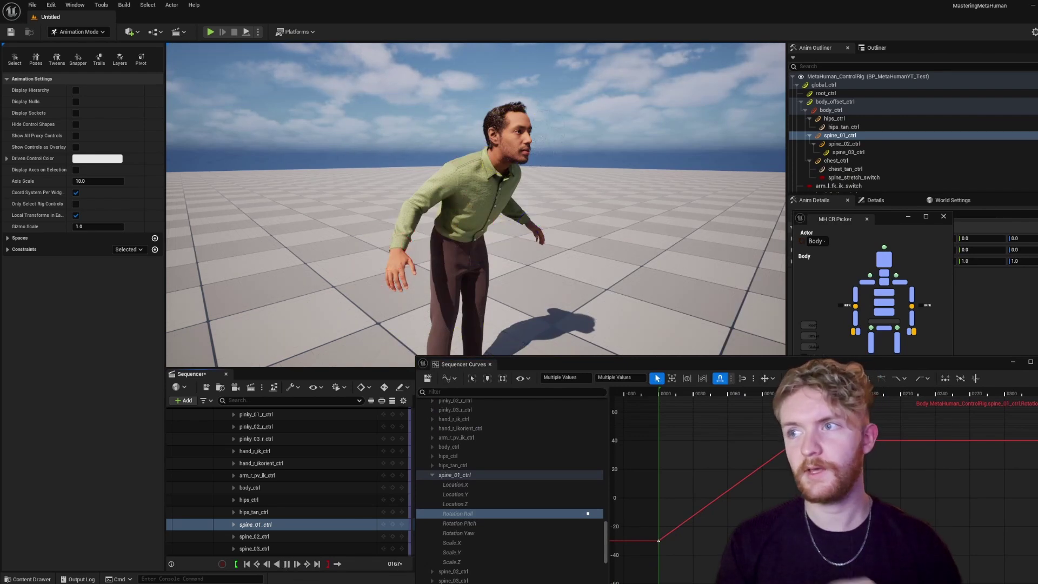
pyautogui.moveTo(764, 395); pyautogui.dragTo(659, 396)
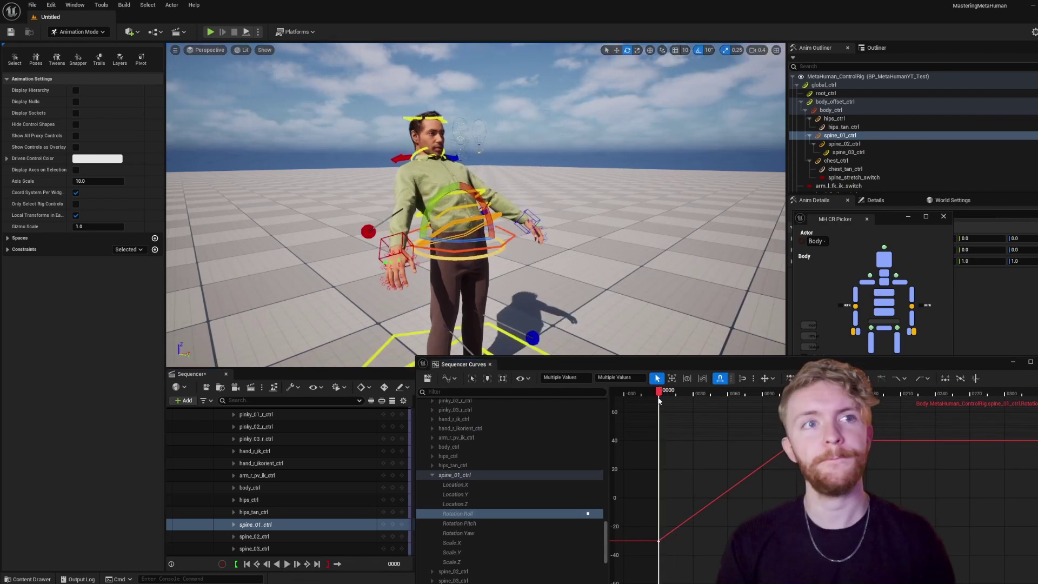
pyautogui.click(287, 564)
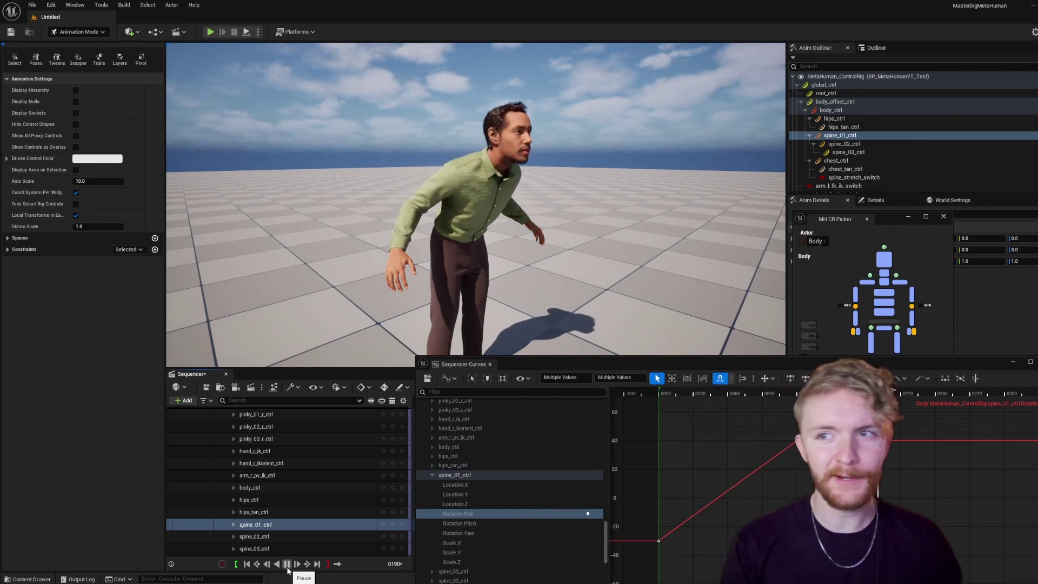
pyautogui.click(287, 564)
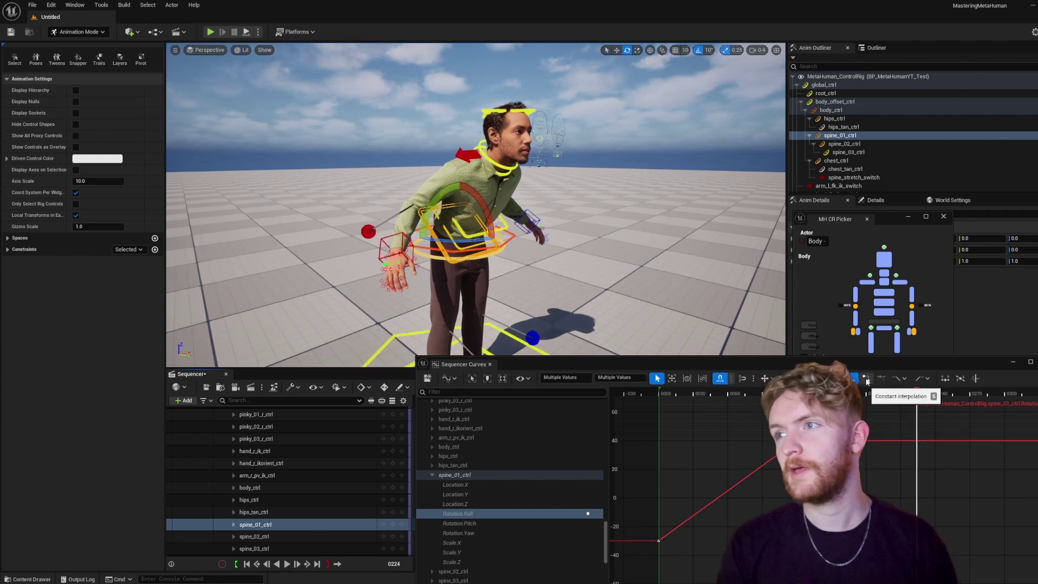
# - Switch the selected Rotation.Roll keys of spine_01_ctrl to constant interpolation
pyautogui.click(866, 379)
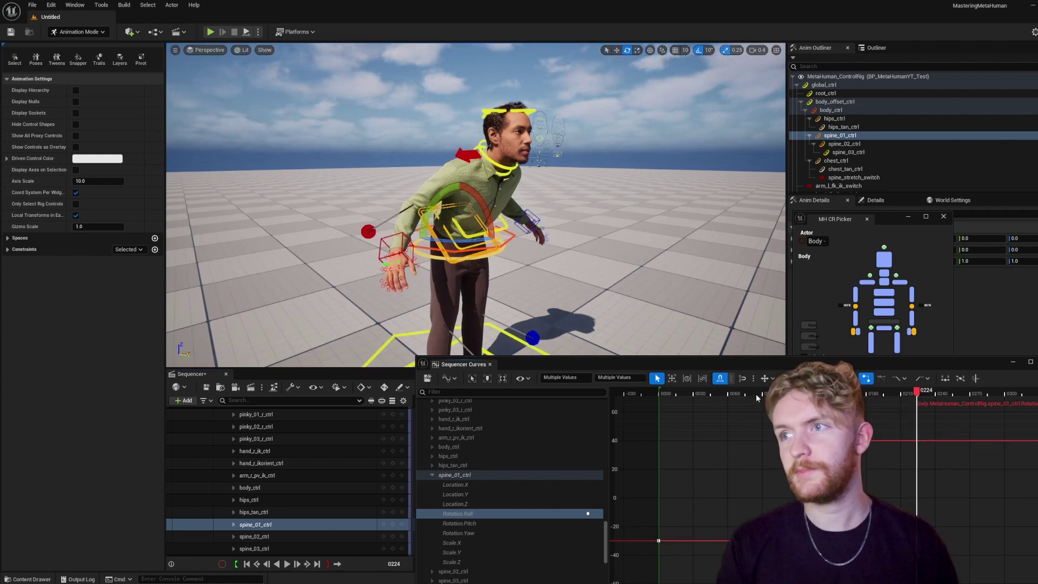
# - Scrub and play the sequence across the second Rotation.Roll key to review the torso motion with constant interpolation
pyautogui.moveTo(757, 395)
pyautogui.mouseDown()
pyautogui.moveTo(676, 394)
pyautogui.moveTo(768, 393)
pyautogui.mouseUp()
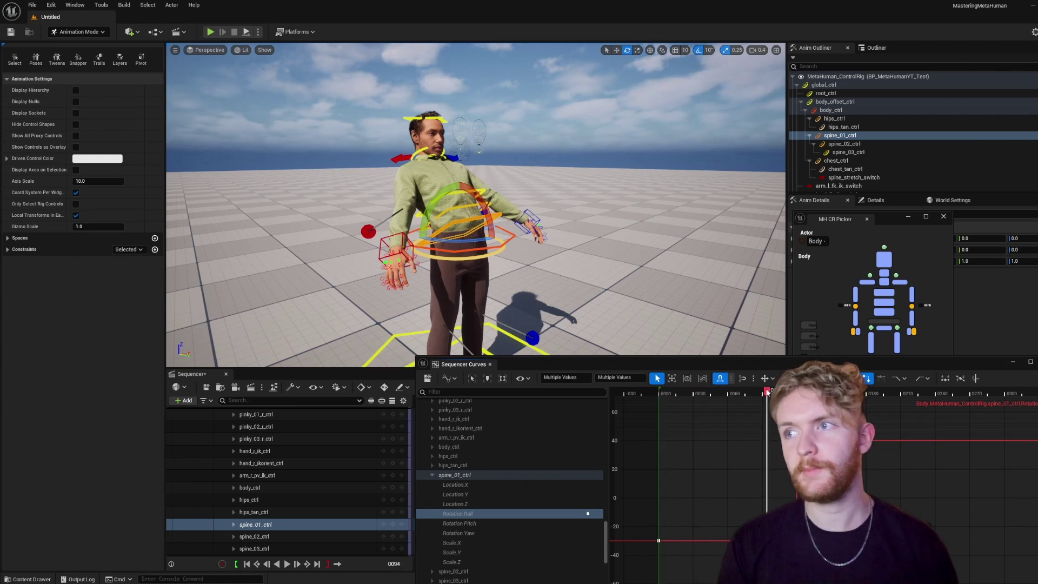
pyautogui.press('space')
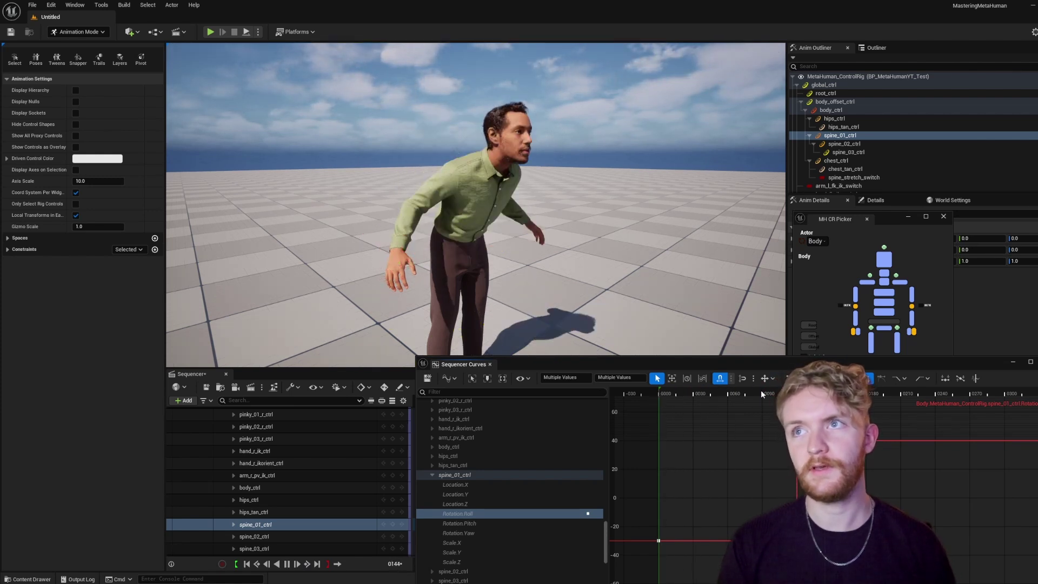
pyautogui.press('space')
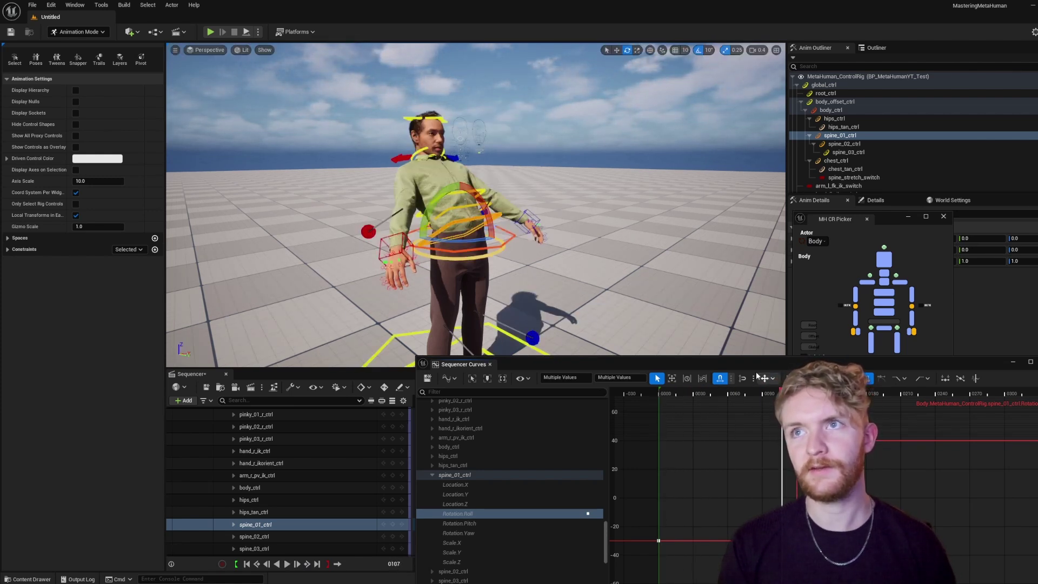
pyautogui.press('space')
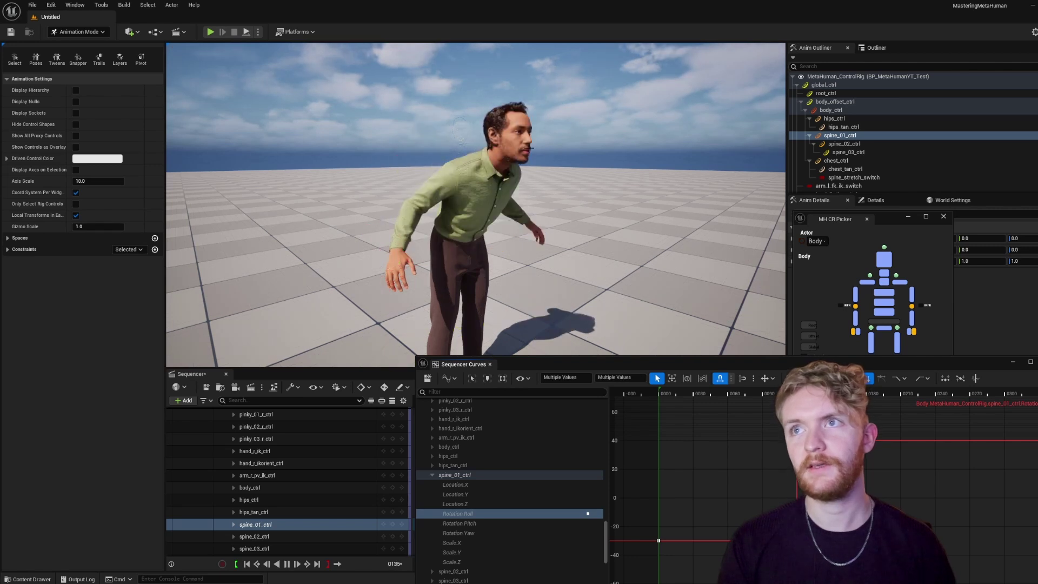
pyautogui.press('space')
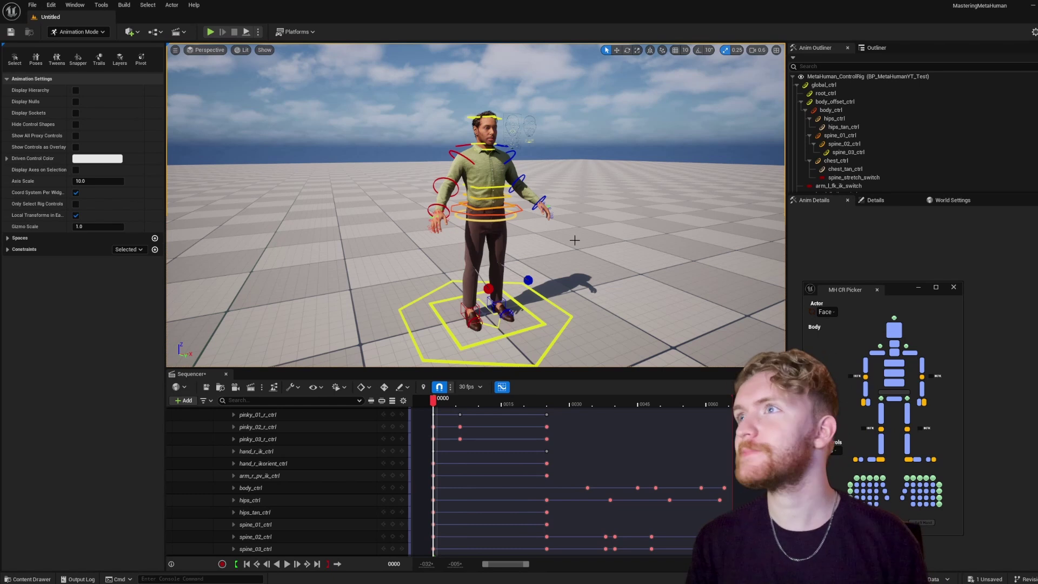
# - Bring the face control board into view and try moving the CTRL_C_mouth control
pyautogui.press('w')
pyautogui.moveTo(559, 201); pyautogui.dragTo(581, 200, button='right')
pyautogui.scroll(-2, 570, 191)
pyautogui.scroll(-1, 575, 194)
pyautogui.click(571, 183)
pyautogui.press('s')
pyautogui.moveTo(571, 174)
pyautogui.mouseDown()
pyautogui.moveTo(562, 162)
pyautogui.moveTo(579, 184)
pyautogui.mouseUp()
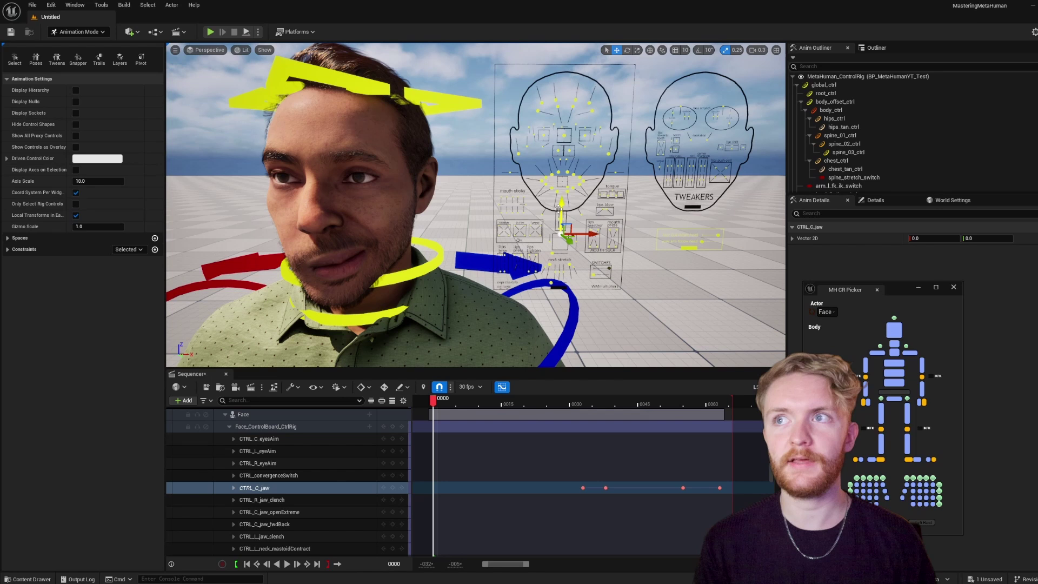
# - Try opening the mouth with the CTRL_C_jaw control, and undo the facial control moves
pyautogui.moveTo(561, 212); pyautogui.dragTo(562, 224)
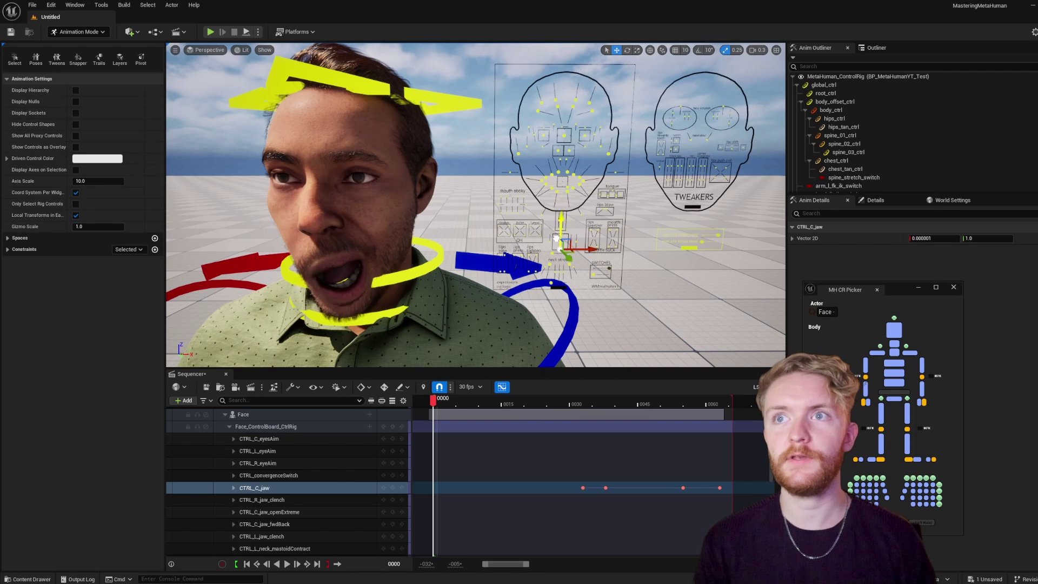
pyautogui.hotkey('ctrl', 'z')
pyautogui.hotkey('ctrl', 'z')
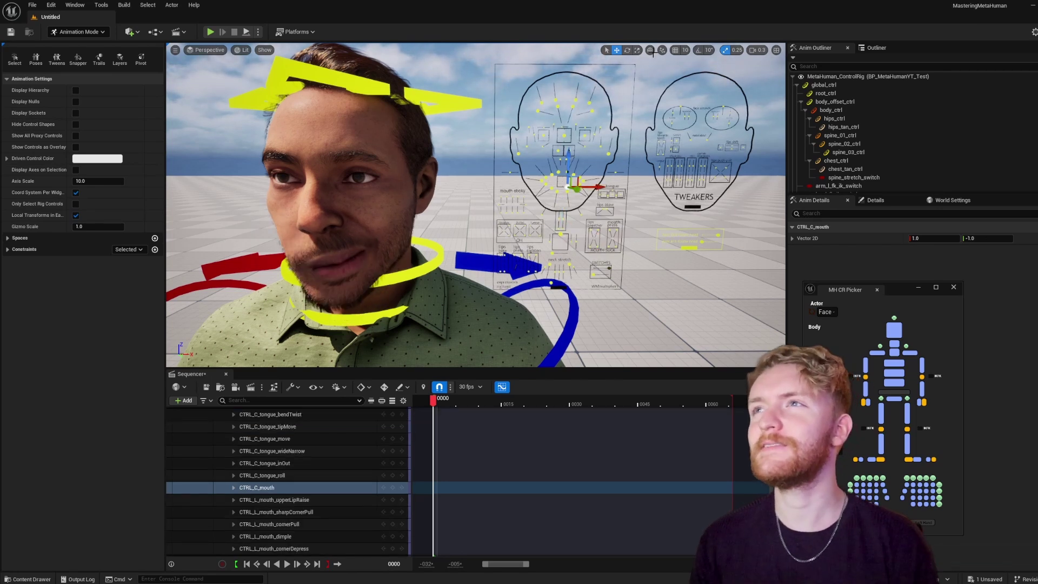
# - Select the character's right upper arm control, upperarm_r_fk_ctrl, on the body rig
pyautogui.click(441, 263)
pyautogui.moveTo(471, 280)
pyautogui.mouseDown(button='right')
pyautogui.moveTo(466, 262)
pyautogui.moveTo(468, 277)
pyautogui.mouseUp(button='right')
pyautogui.moveTo(378, 315); pyautogui.dragTo(370, 331, button='right')
pyautogui.click(396, 259)
pyautogui.moveTo(395, 259); pyautogui.dragTo(481, 242, button='right')
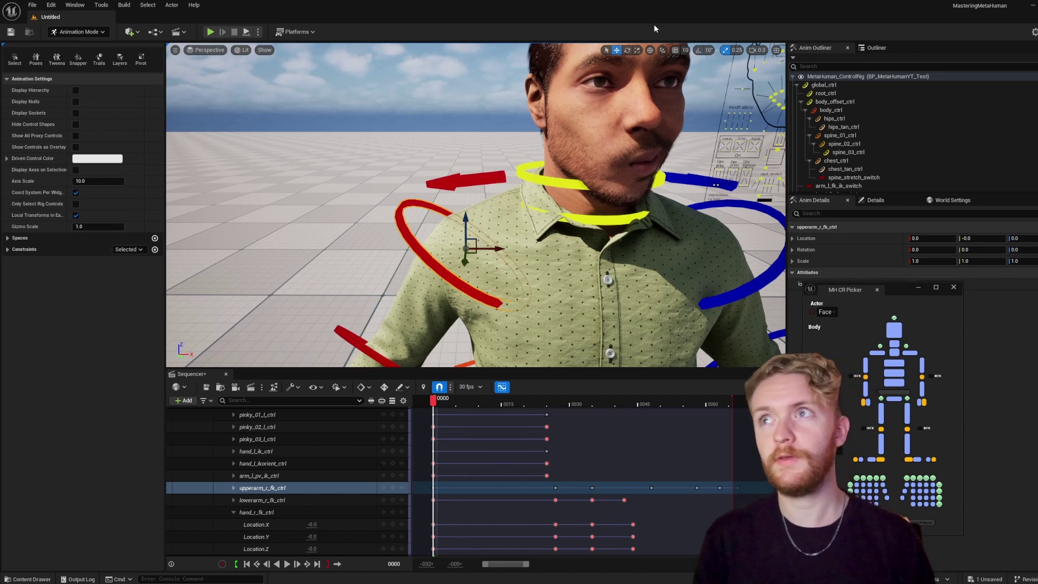
# - Switch the transform gizmo to local space, try rotating upperarm_r_fk_ctrl with it, and undo the rotation
pyautogui.click(651, 52)
pyautogui.moveTo(611, 135); pyautogui.dragTo(606, 149, button='right')
pyautogui.scroll(3, 467, 200)
pyautogui.press('e')
pyautogui.moveTo(479, 163); pyautogui.dragTo(509, 175)
pyautogui.hotkey('ctrl', 'z')
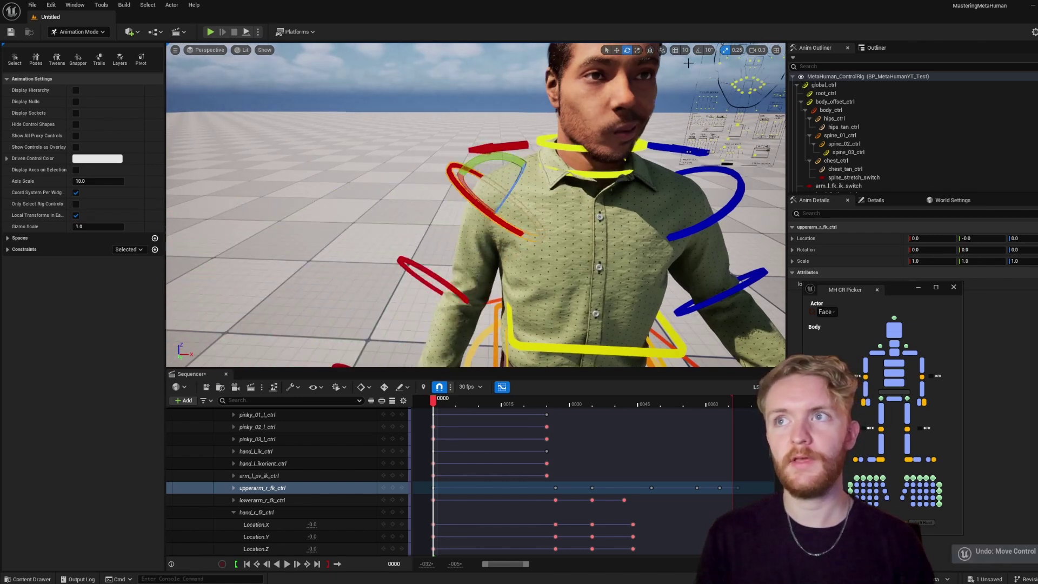
# - Switch the rotation gizmo to world space and back to local space to compare its orientation on the upper arm
pyautogui.click(650, 50)
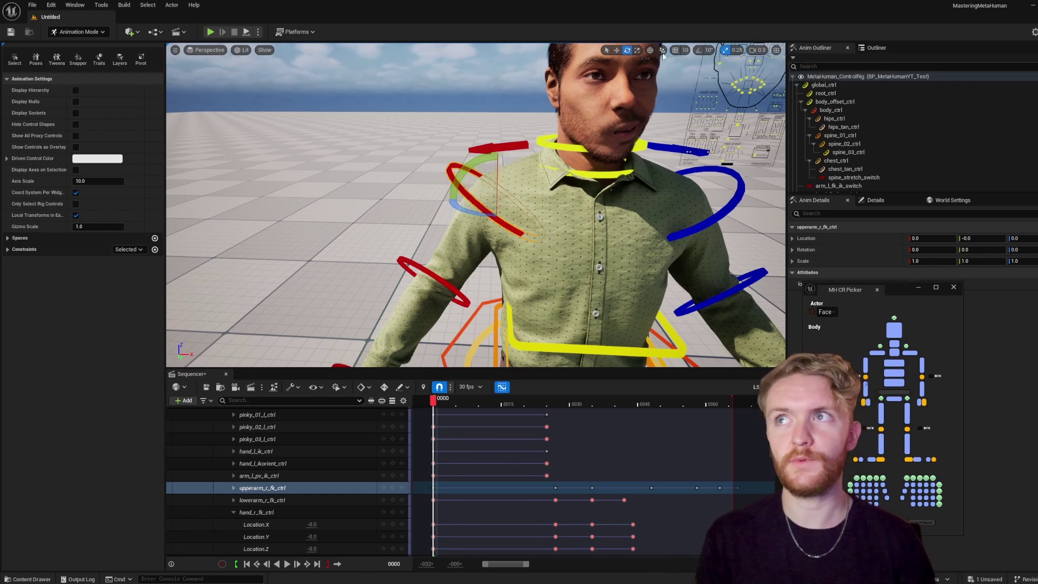
pyautogui.click(650, 51)
pyautogui.moveTo(654, 116); pyautogui.dragTo(654, 126, button='right')
pyautogui.moveTo(652, 90); pyautogui.dragTo(659, 90, button='right')
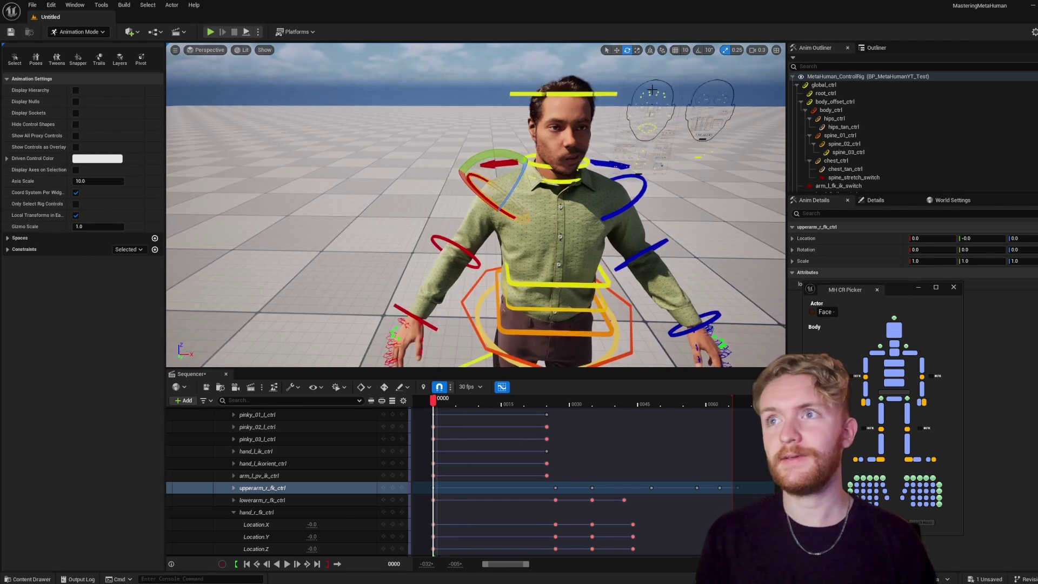
pyautogui.scroll(3, 698, 55)
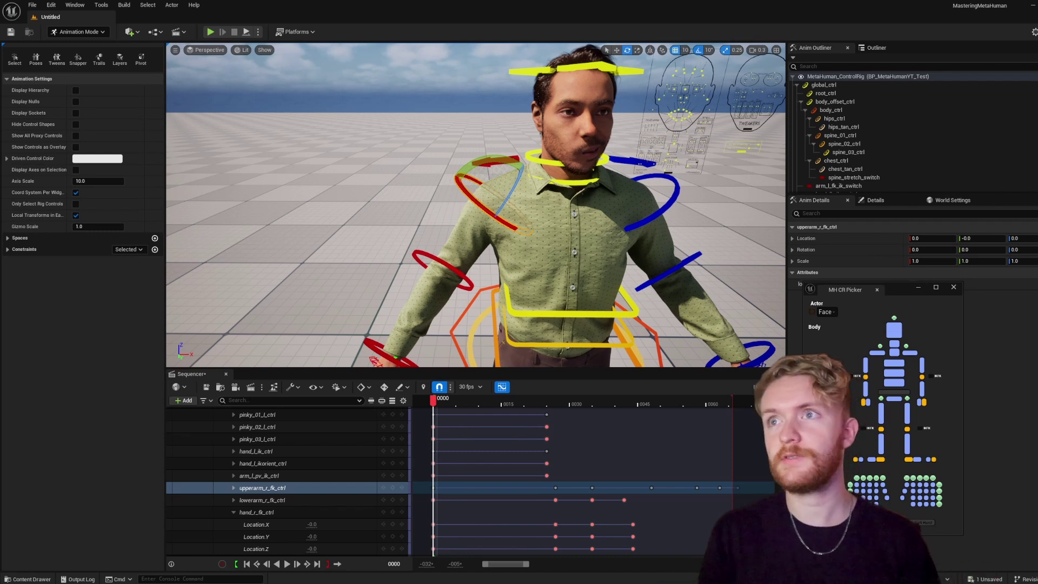
# - Try rotating upperarm_r_fk_ctrl by 30 degrees with 10° rotation snapping, and undo the rotation
pyautogui.moveTo(476, 216); pyautogui.dragTo(449, 202, button='right')
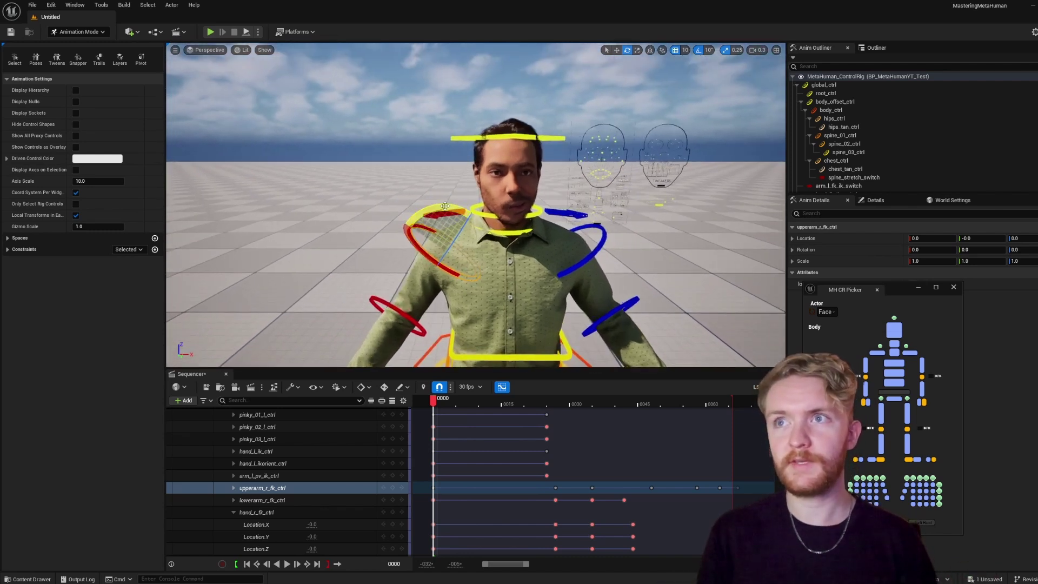
pyautogui.moveTo(445, 206); pyautogui.dragTo(275, 361)
pyautogui.hotkey('ctrl', 'z')
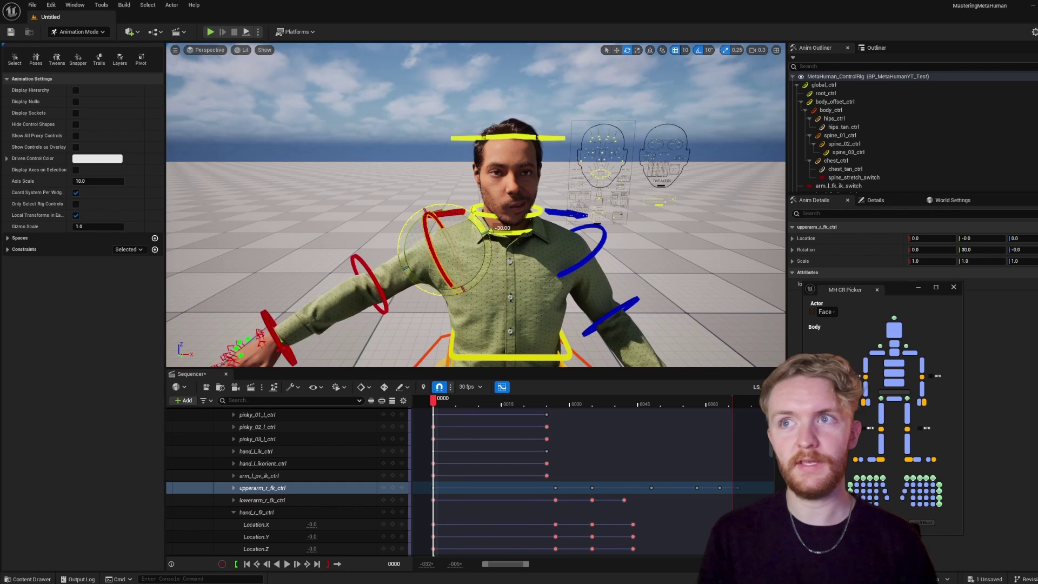
pyautogui.hotkey('ctrl', 'z')
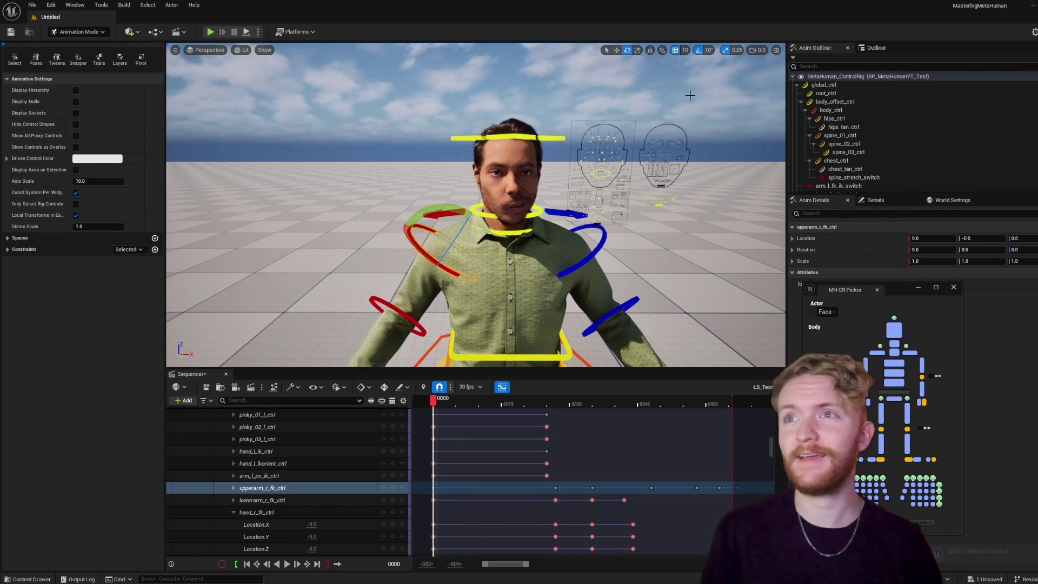
# - Look through the available rotation snap increments, and turn rotation snapping off
pyautogui.click(701, 52)
pyautogui.click(707, 52)
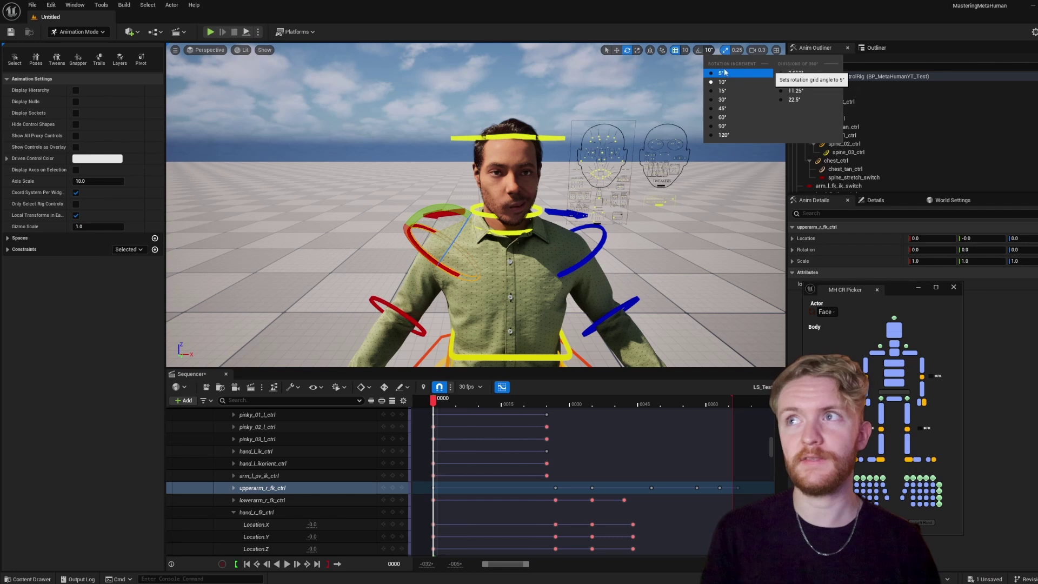
pyautogui.click(710, 49)
pyautogui.click(711, 50)
# - Try a small unsnapped rotation of upperarm_r_fk_ctrl, and undo both the rotation and the right arm's switch to IK
pyautogui.moveTo(606, 146); pyautogui.dragTo(573, 162, button='right')
pyautogui.moveTo(518, 165)
pyautogui.mouseDown()
pyautogui.moveTo(566, 174)
pyautogui.moveTo(584, 211)
pyautogui.moveTo(553, 156)
pyautogui.moveTo(526, 166)
pyautogui.mouseUp()
pyautogui.moveTo(719, 337); pyautogui.dragTo(730, 344, button='right')
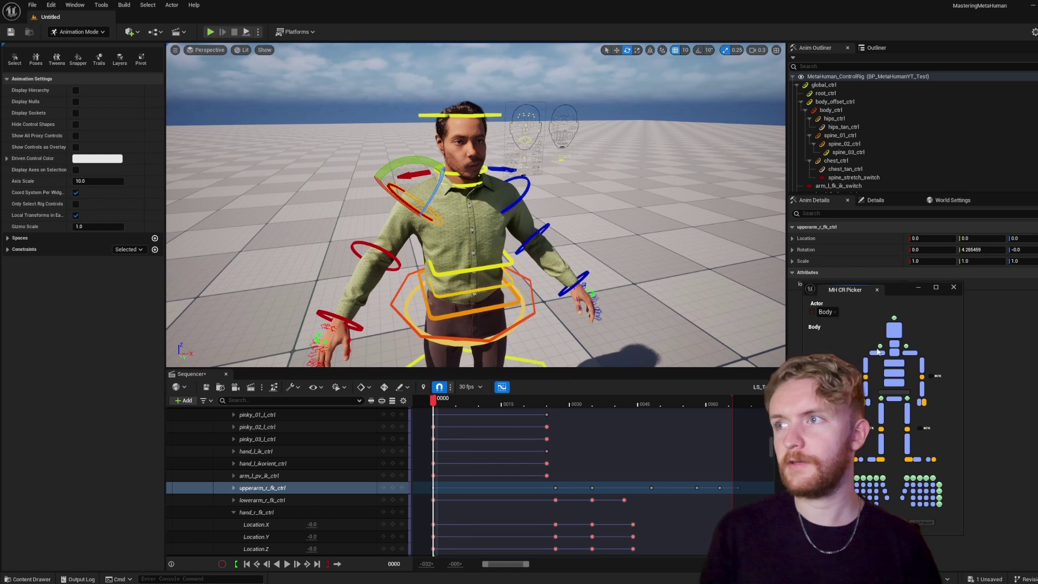
pyautogui.hotkey('ctrl', 'z')
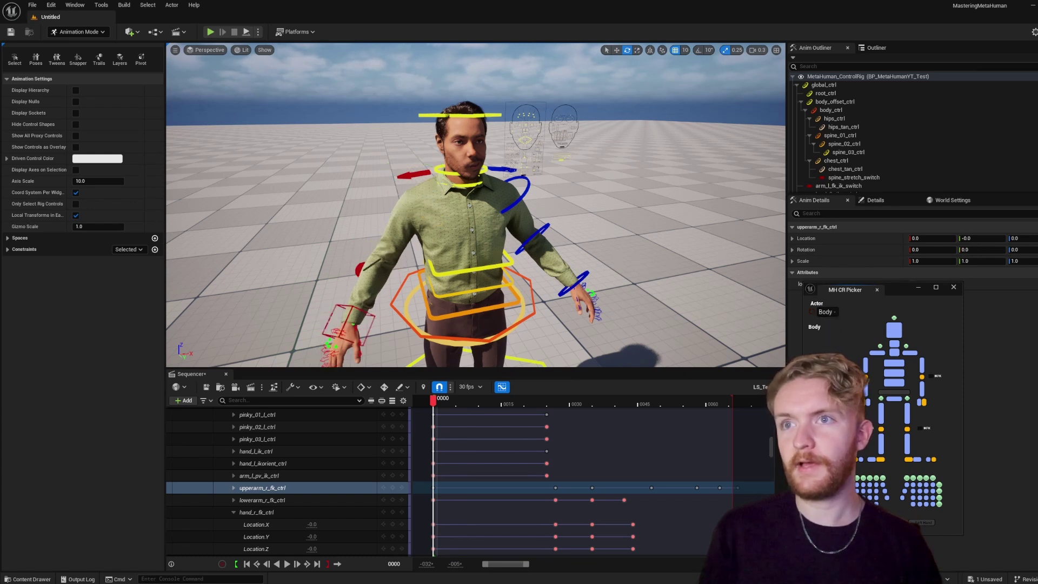
pyautogui.hotkey('ctrl', 'z')
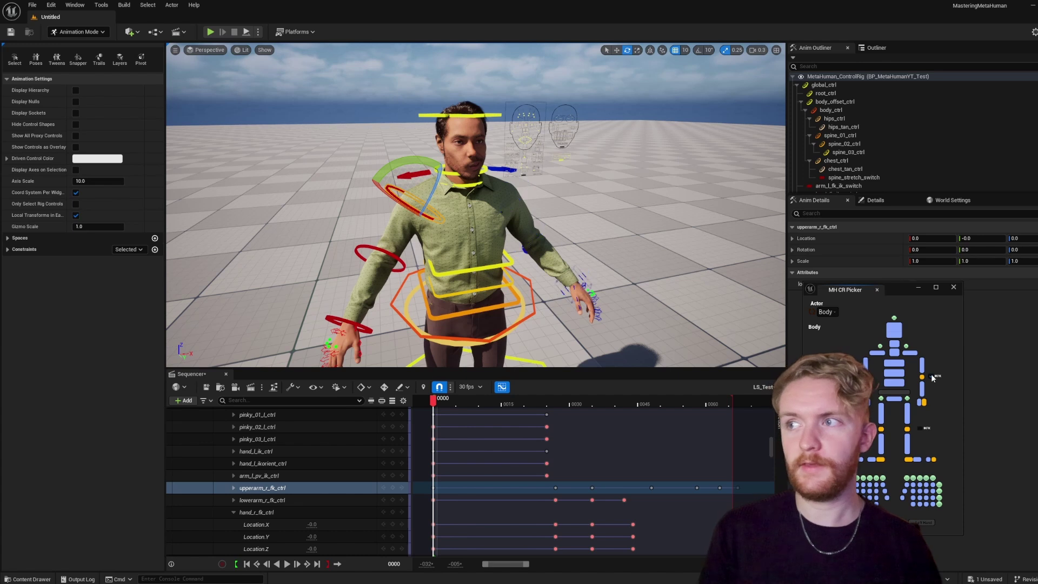
# - Expand the global_ctrl track in the sequence and examine its arm and leg FK/IK switches
pyautogui.scroll(3, 293, 467)
pyautogui.scroll(-10, 289, 448)
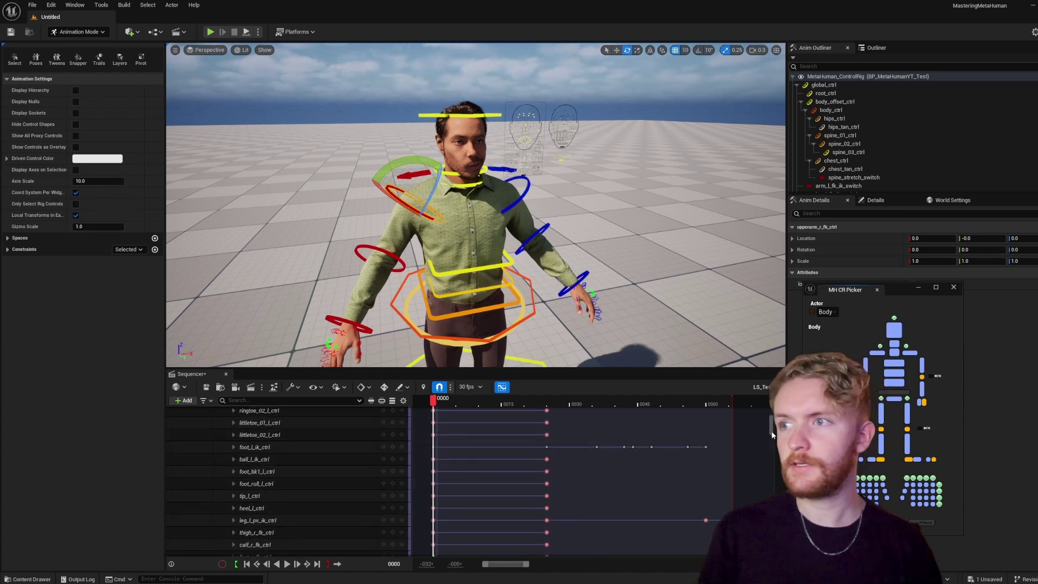
pyautogui.scroll(5, 259, 459)
pyautogui.click(233, 449)
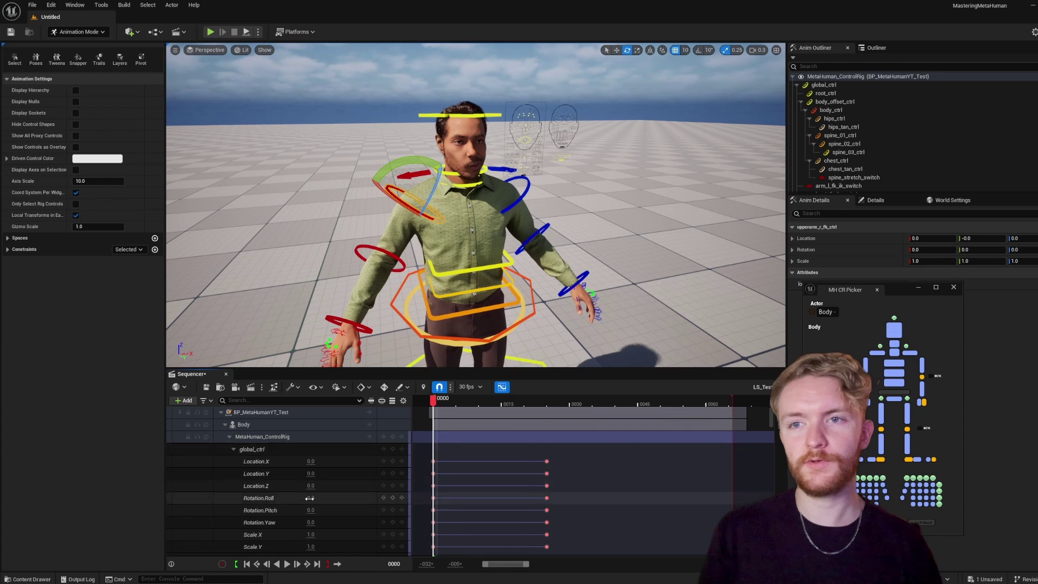
pyautogui.scroll(-3, 246, 487)
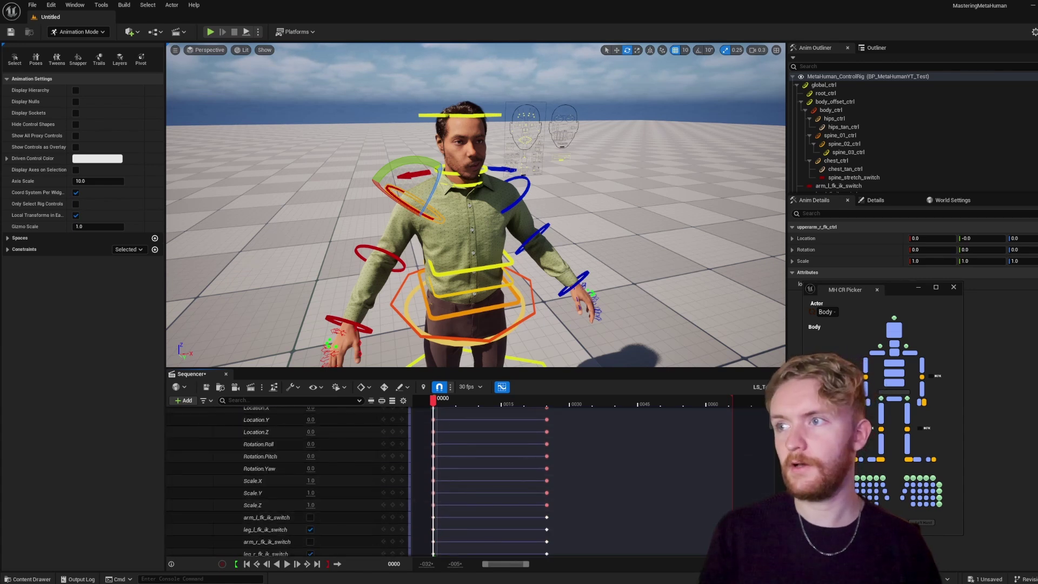
# - Toggle the body rig controls off and on in the viewport to view the character without them
pyautogui.press('g')
pyautogui.press('g')
pyautogui.press('g')
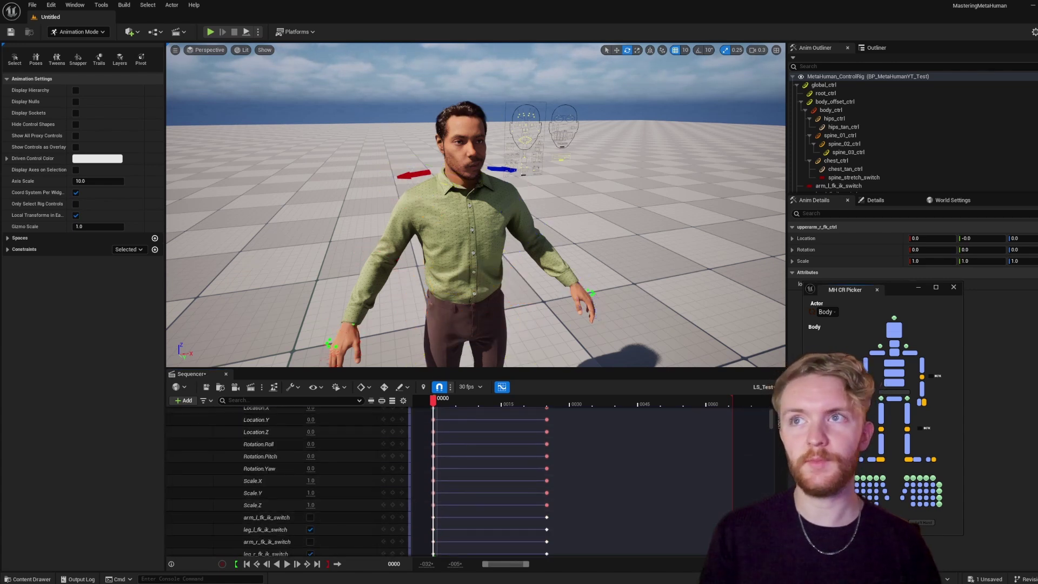
pyautogui.press('g')
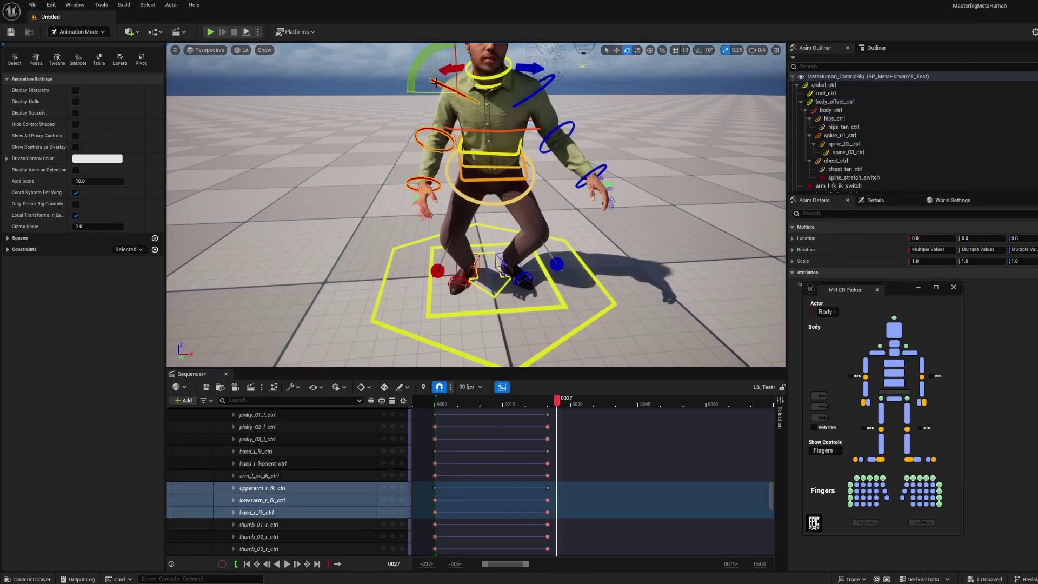
# - Select the second keys of the right arm FK controls, and scrub the timeline to check the arm and left foot poses
pyautogui.moveTo(538, 486); pyautogui.dragTo(552, 516)
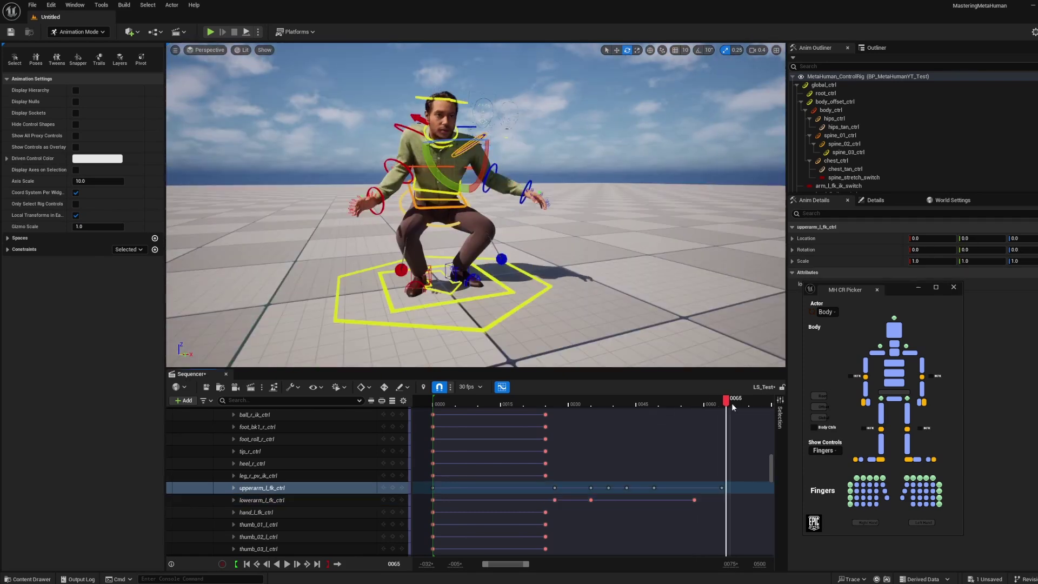
pyautogui.moveTo(731, 403); pyautogui.dragTo(528, 404)
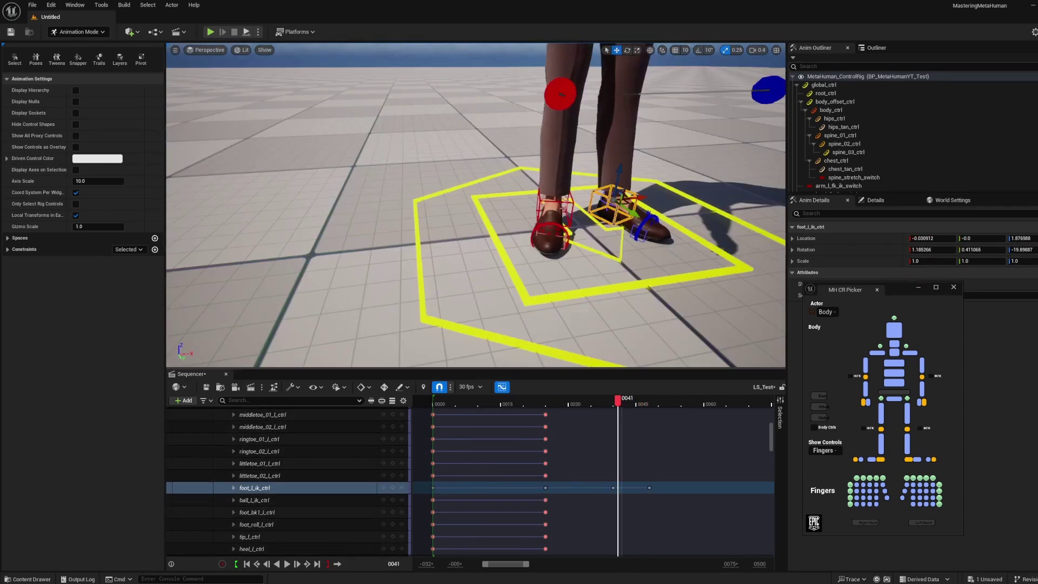
pyautogui.click(601, 404)
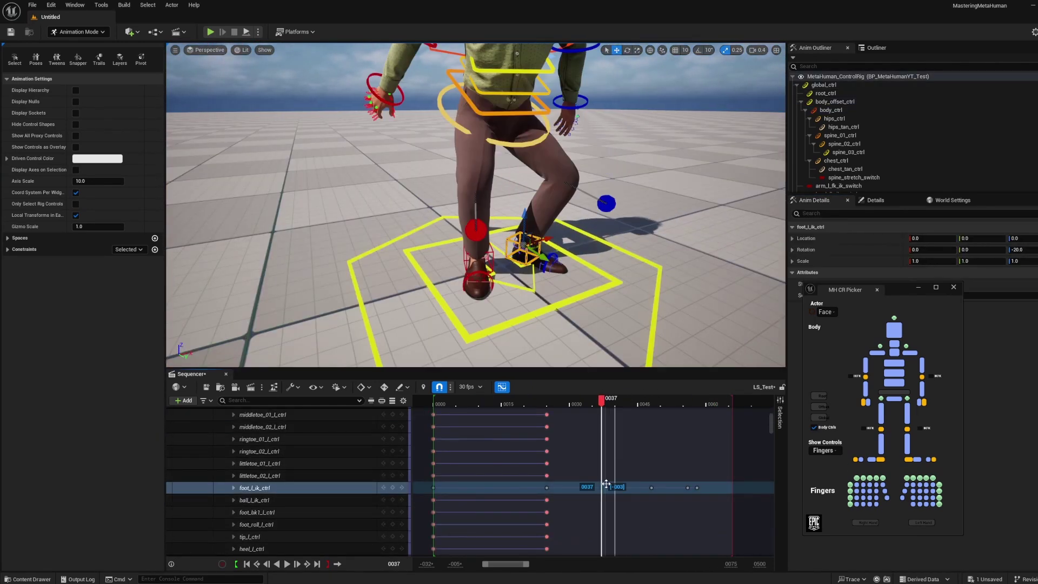
pyautogui.moveTo(607, 401); pyautogui.dragTo(621, 405)
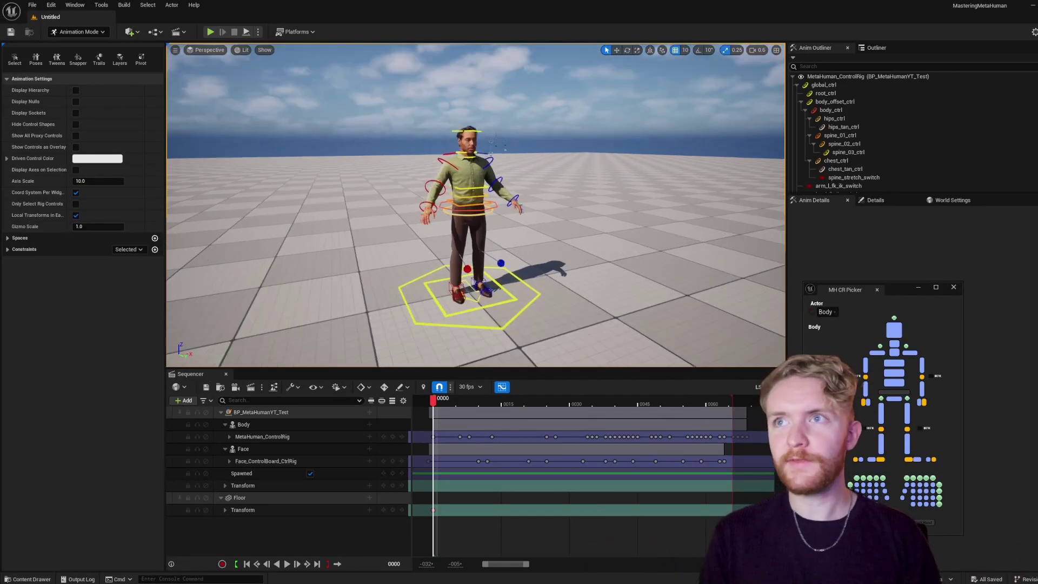
# - Reframe the character and scrub through the sequence to review the full body animation
pyautogui.moveTo(476, 205); pyautogui.dragTo(477, 145, button='right')
pyautogui.moveTo(435, 404); pyautogui.dragTo(482, 405)
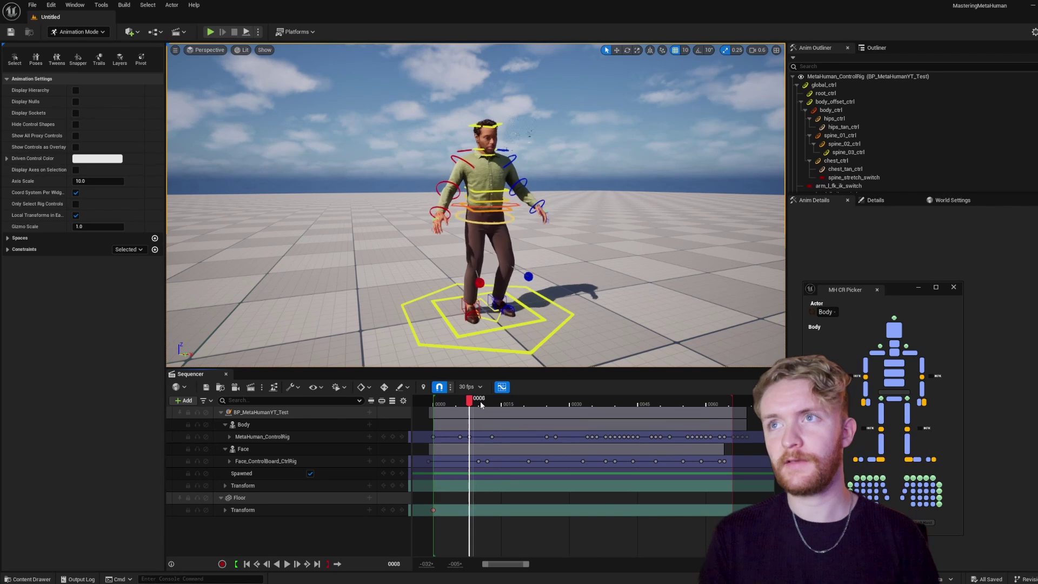
pyautogui.moveTo(571, 406); pyautogui.dragTo(483, 407)
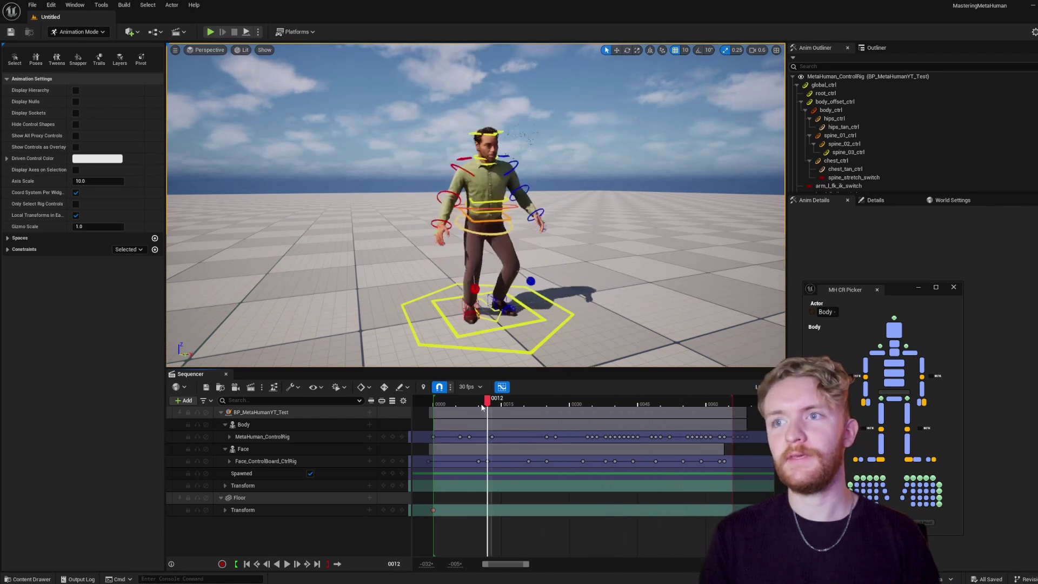
# - Toggle the control shapes off and back on, and play the sequence to review the animation
pyautogui.click(75, 124)
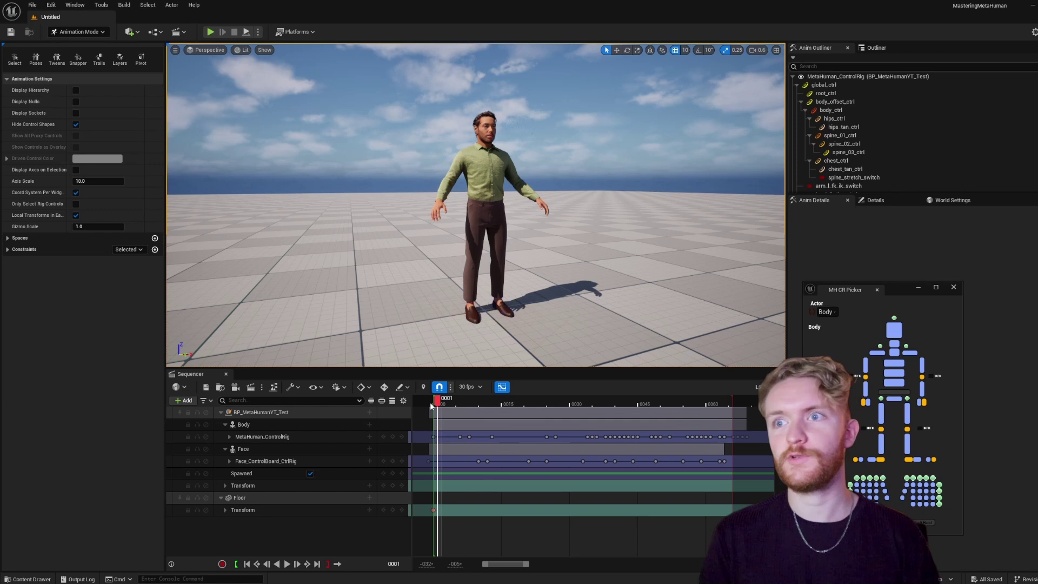
pyautogui.hotkey('ctrl', 'z')
pyautogui.click(285, 565)
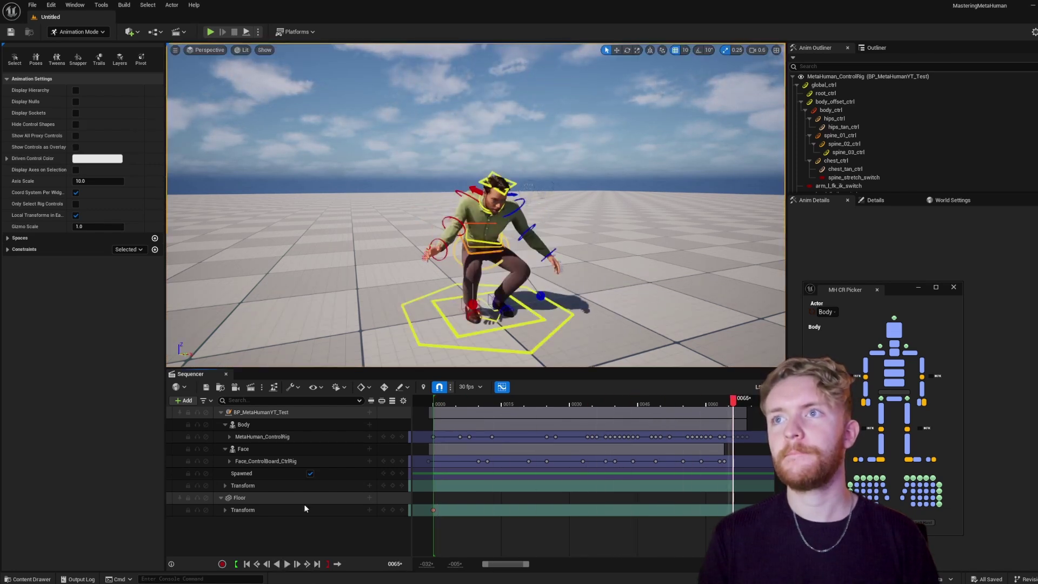
# - Hide the control shapes in the viewport, and select the Body track of BP_MetaHumanYT_Test
pyautogui.click(75, 125)
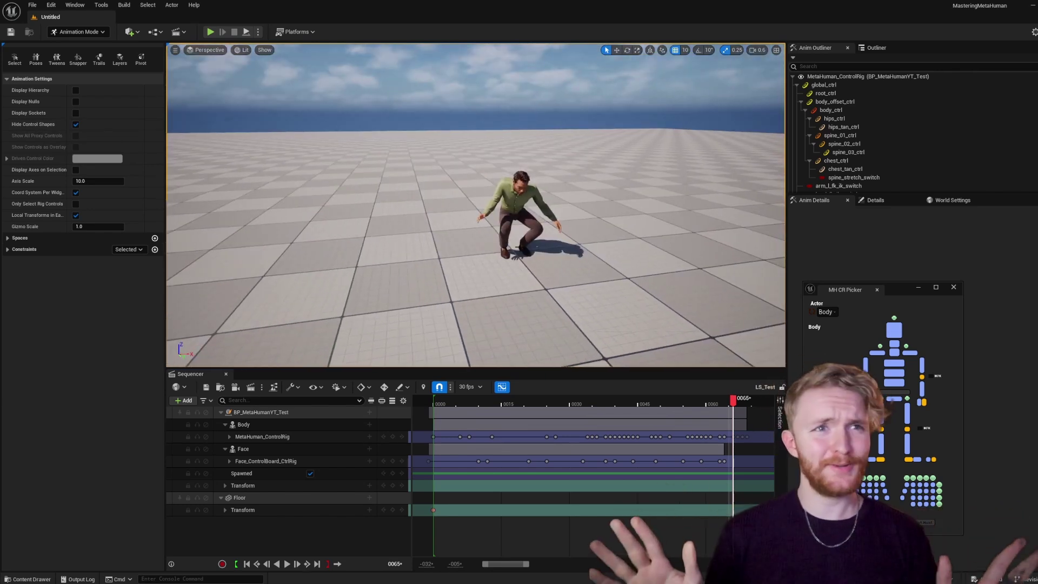
pyautogui.click(249, 425)
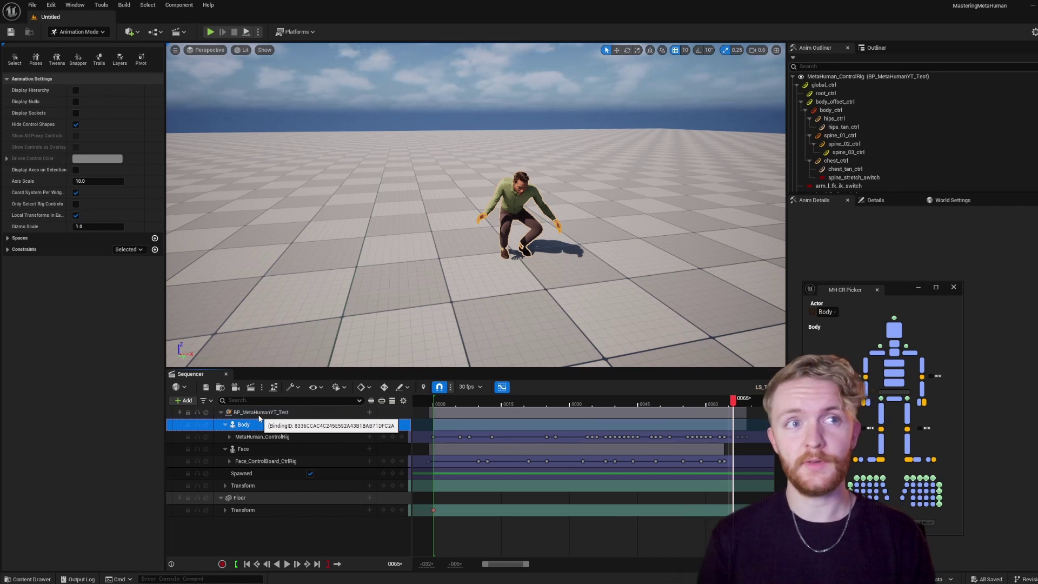
# - Create a folder named Animation in the project's Content folder for the baked animation assets
pyautogui.rightClick(259, 424)
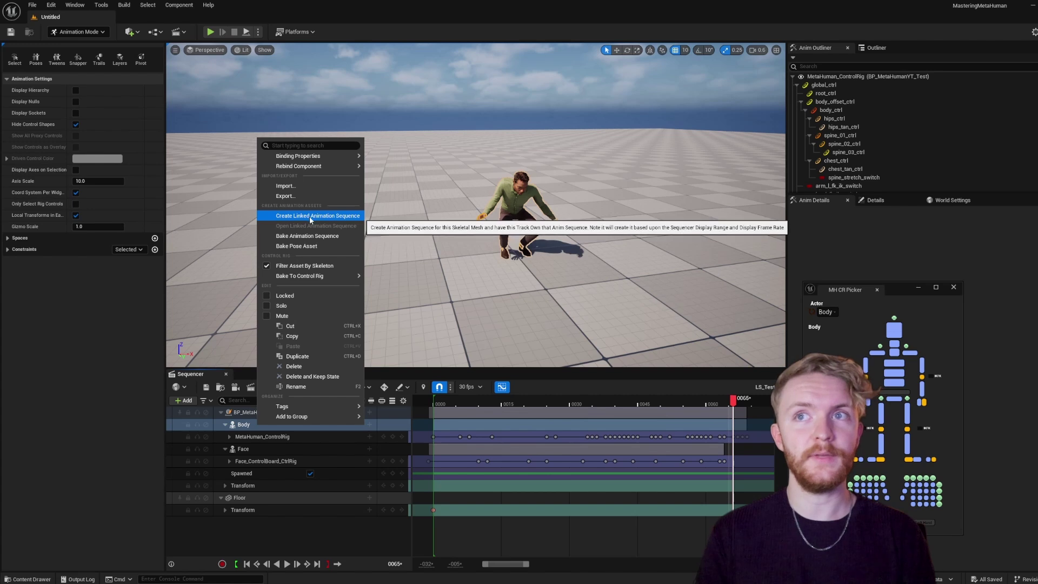
pyautogui.click(31, 579)
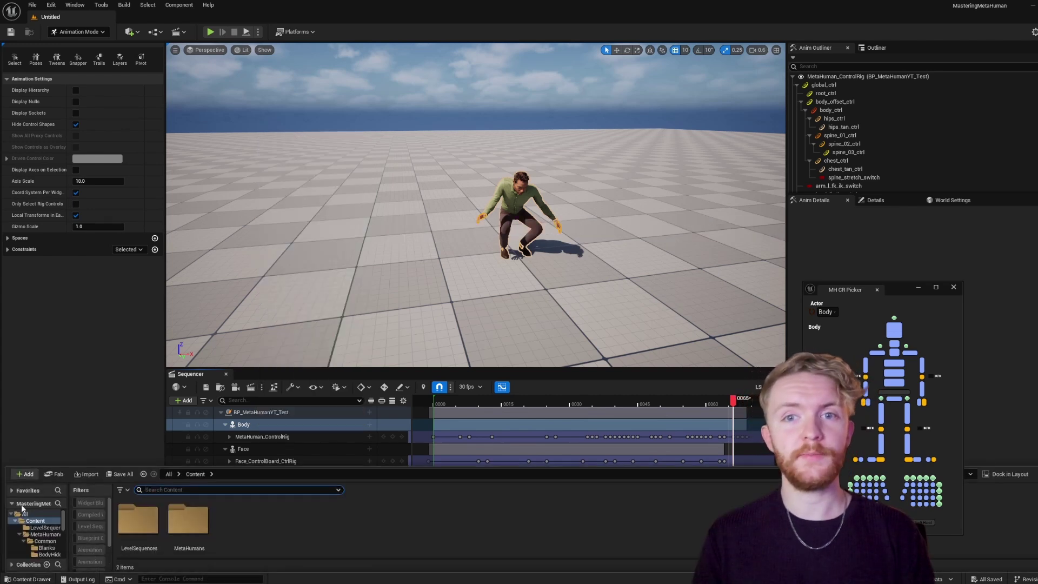
pyautogui.rightClick(248, 535)
pyautogui.click(292, 241)
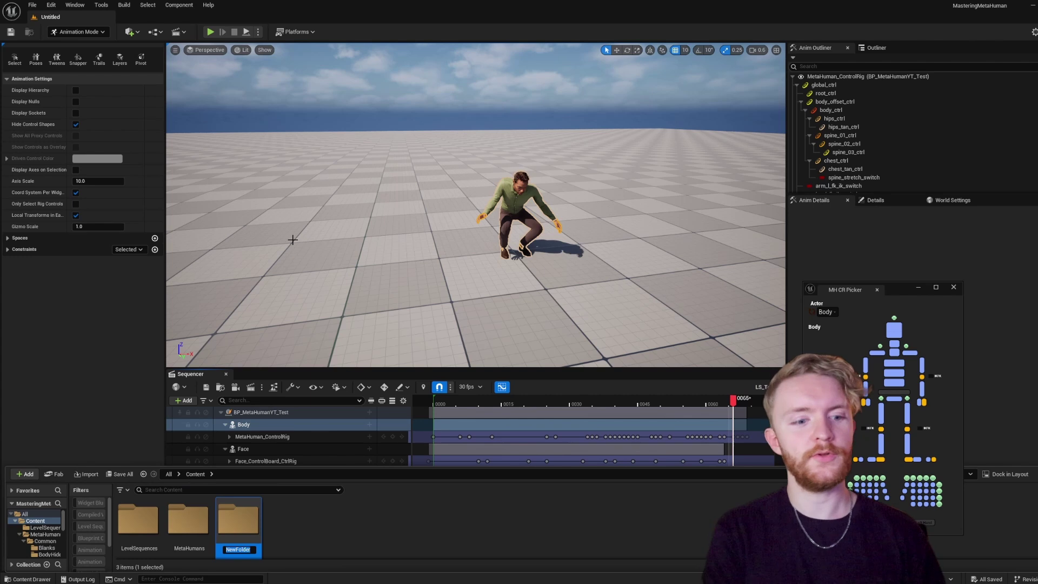
pyautogui.write('Animation')
pyautogui.press('Return')
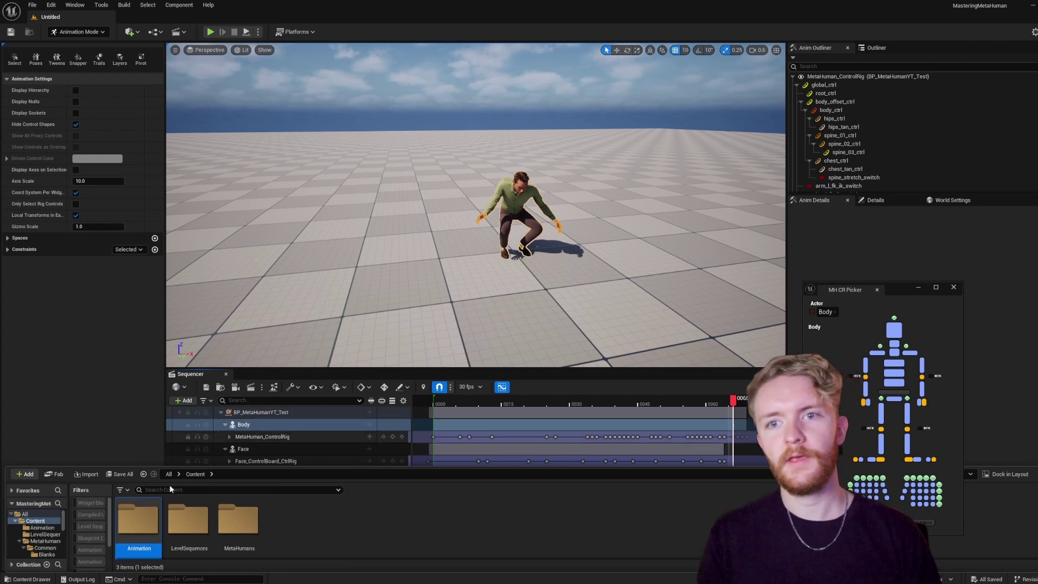
# - Bake an animation sequence from the Body track, naming it AS_Jump_BakedTest and choosing the Animation folder as its path
pyautogui.click(256, 424)
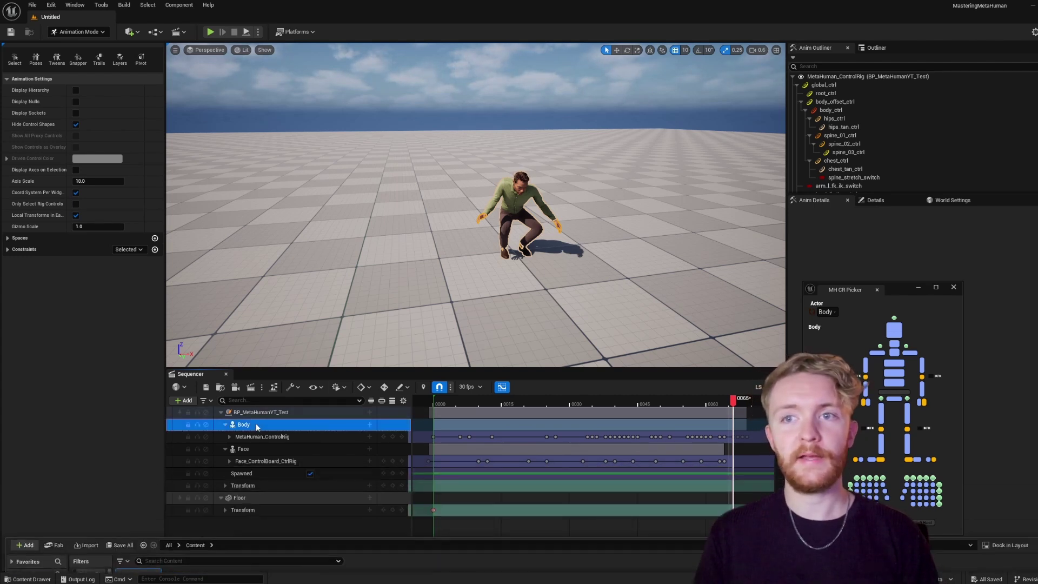
pyautogui.rightClick(255, 423)
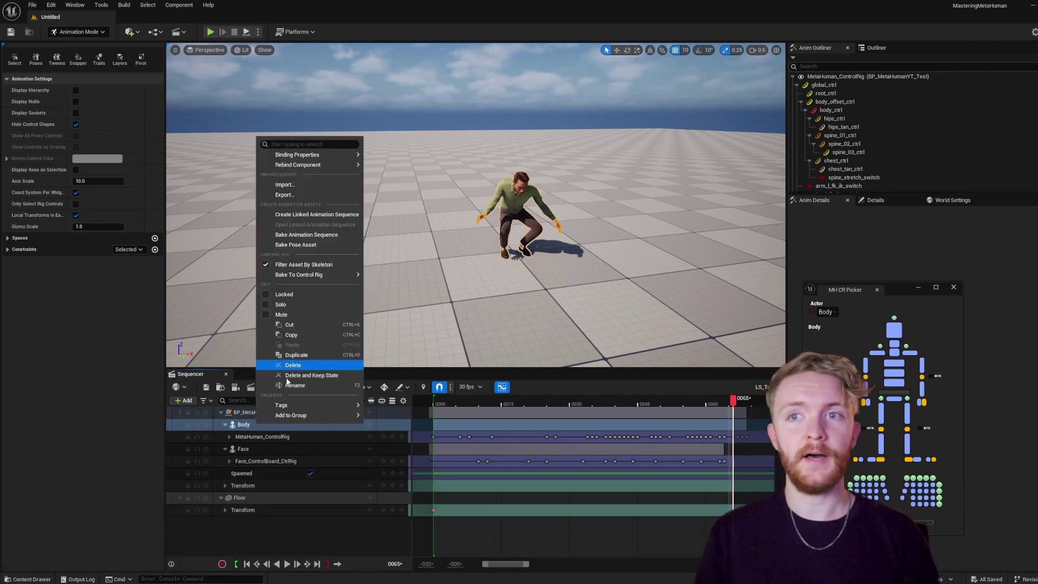
pyautogui.click(344, 238)
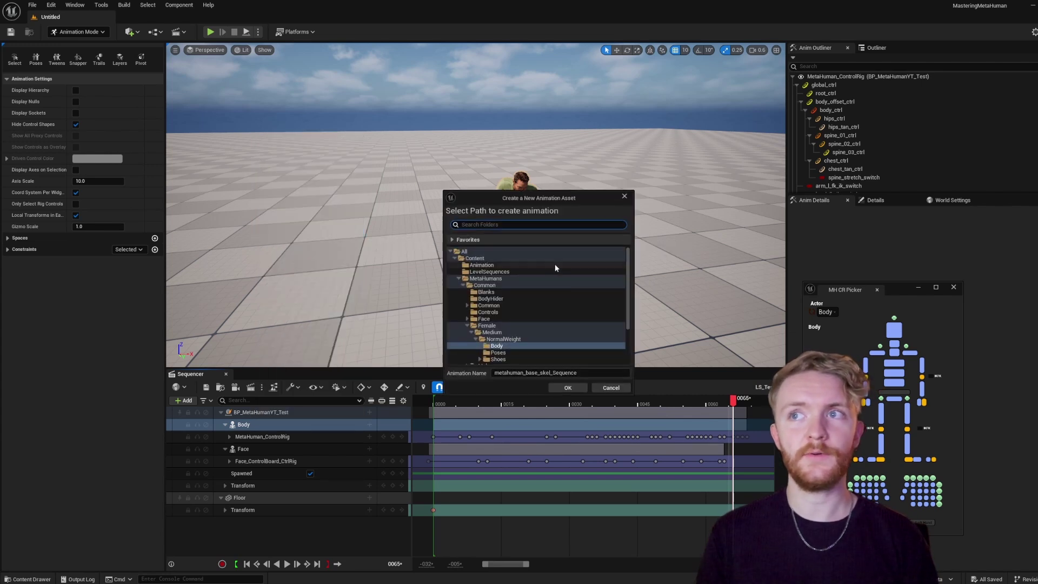
pyautogui.click(459, 279)
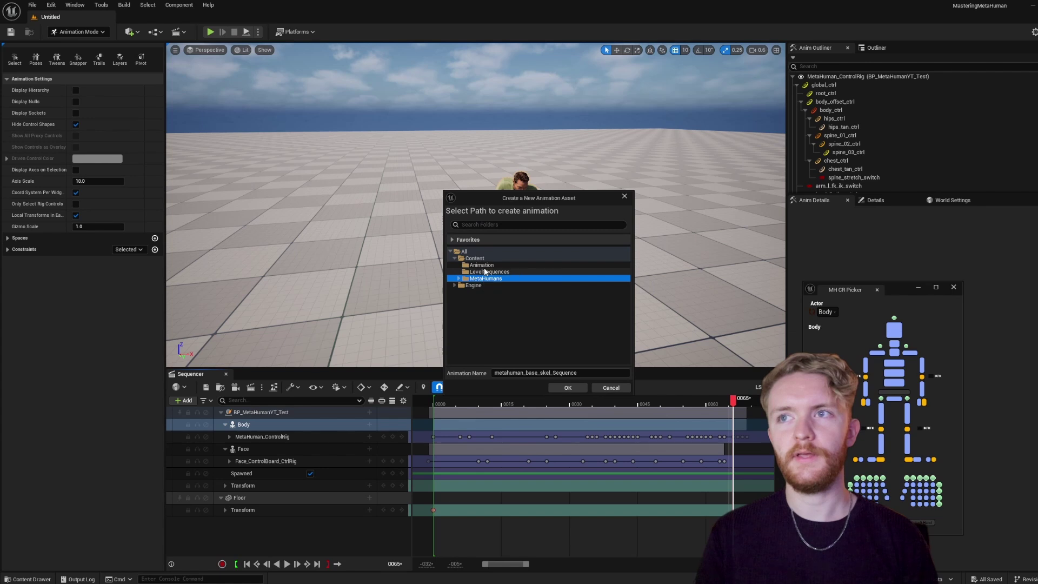
pyautogui.click(489, 265)
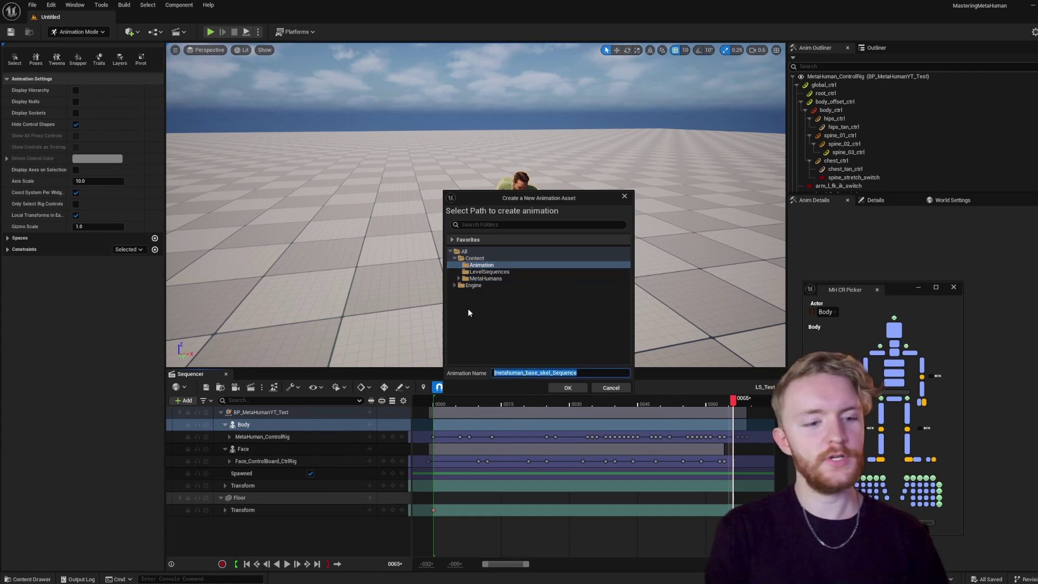
pyautogui.write('AS_')
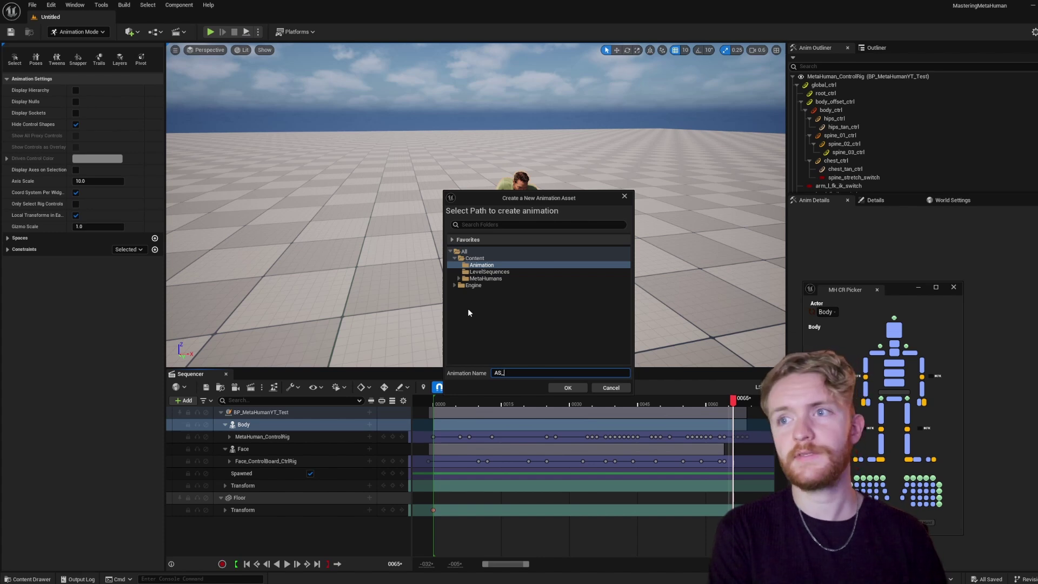
pyautogui.write('Jump_')
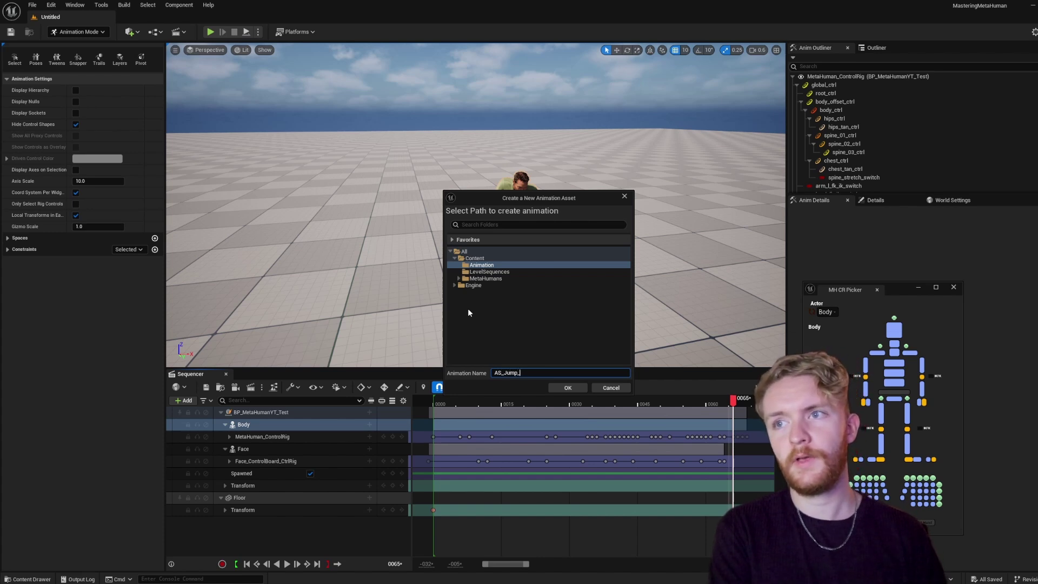
pyautogui.write('BakedTest')
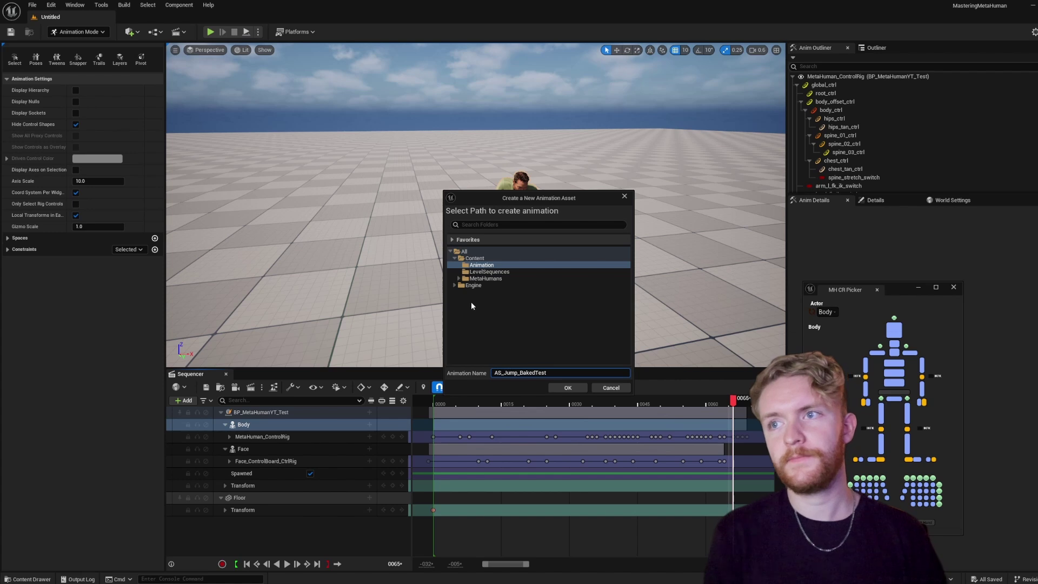
pyautogui.click(565, 388)
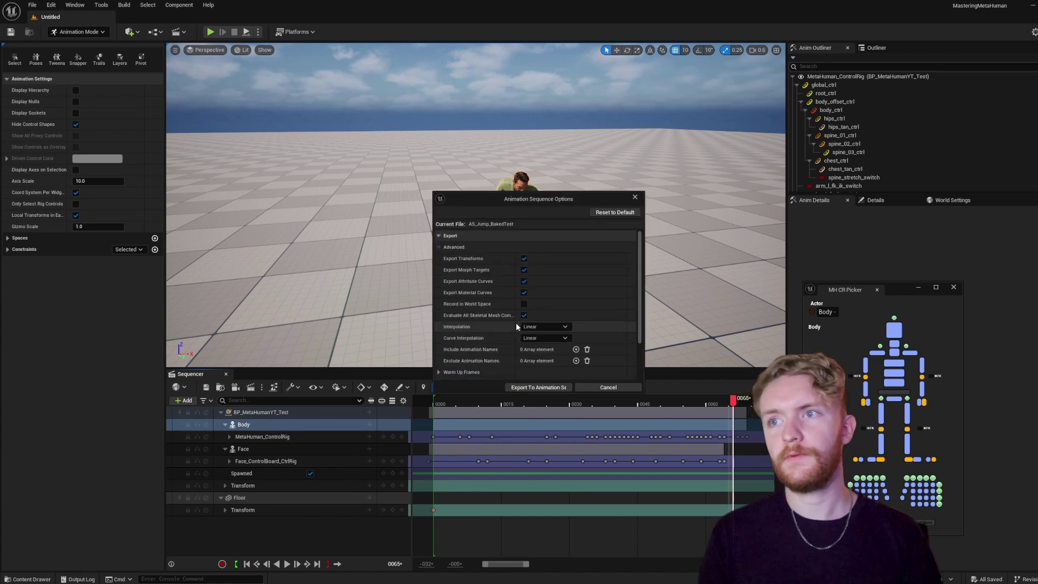
# - Review the animation sequence export options, widen the dialog, and export with the default settings
pyautogui.click(438, 236)
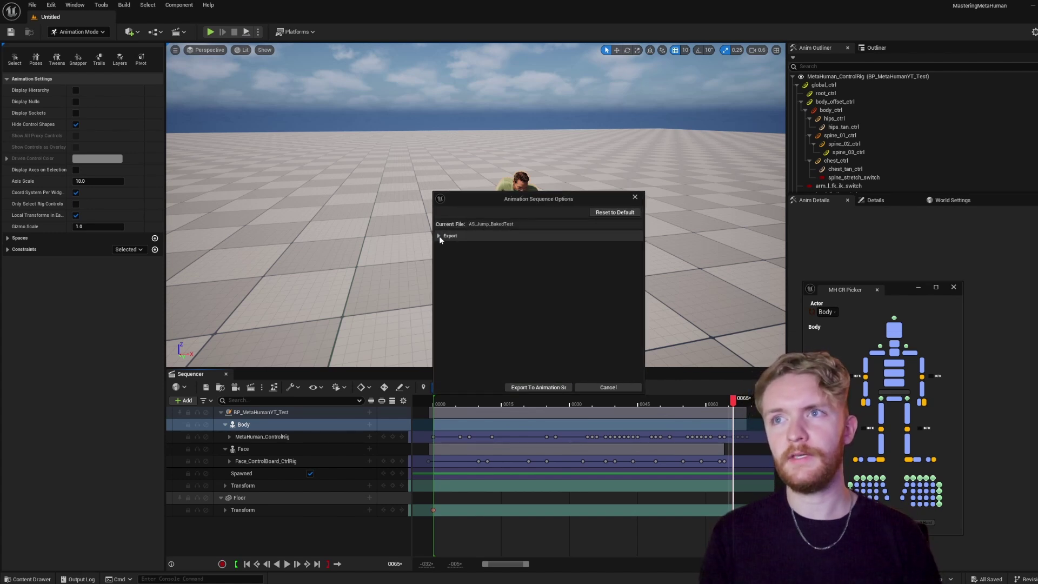
pyautogui.click(438, 236)
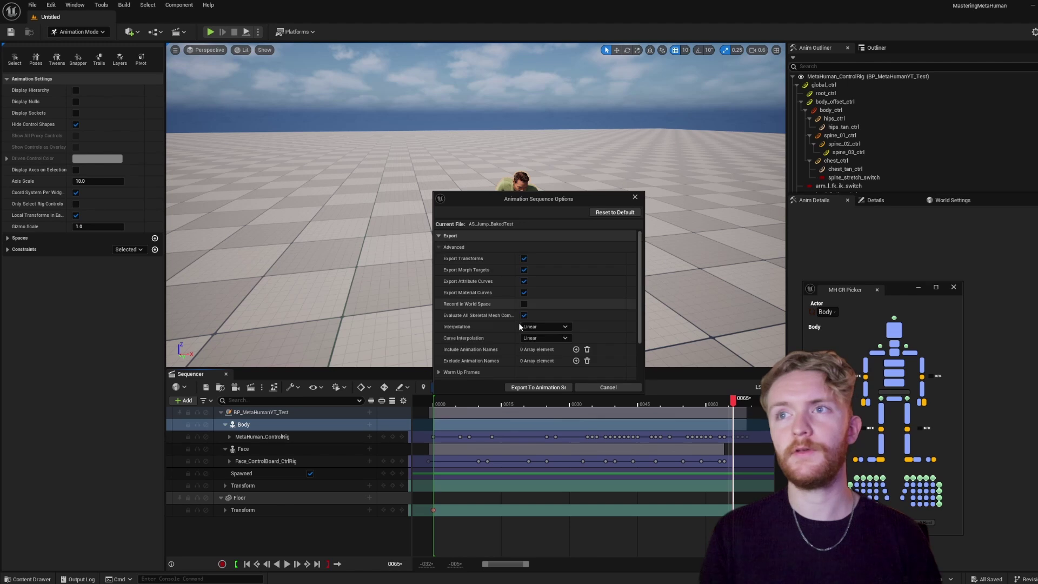
pyautogui.scroll(-4, 481, 295)
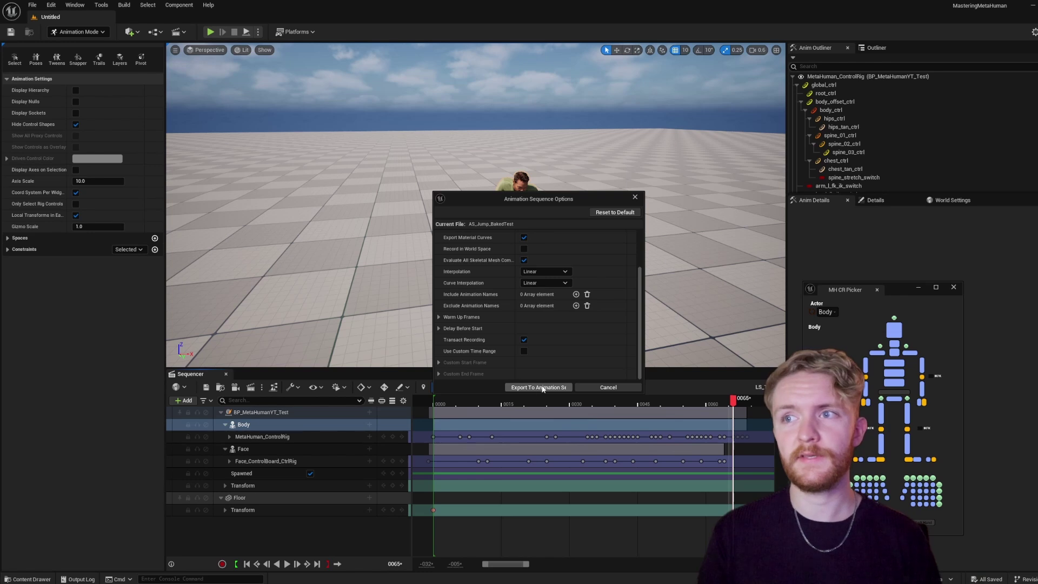
pyautogui.moveTo(433, 270); pyautogui.dragTo(372, 270)
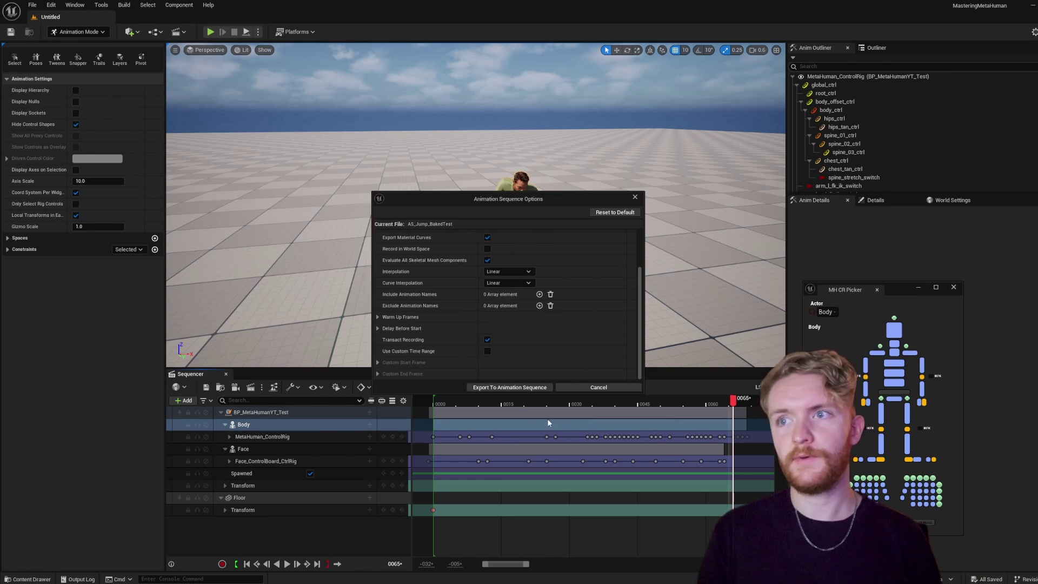
pyautogui.click(496, 388)
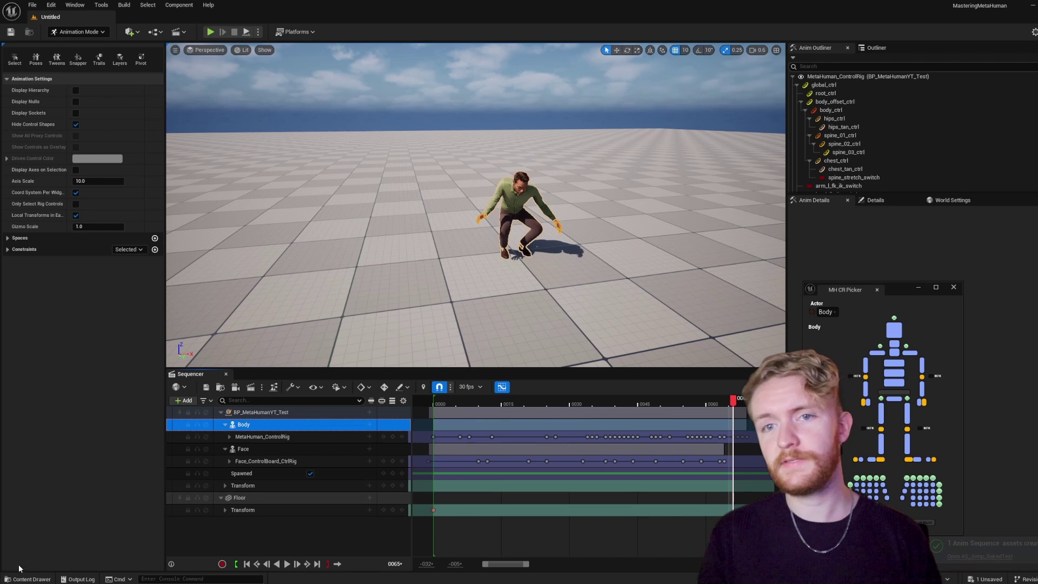
# - Open the AS_Jump_BakedTest sequence from the Animation folder
pyautogui.click(29, 579)
pyautogui.doubleClick(136, 530)
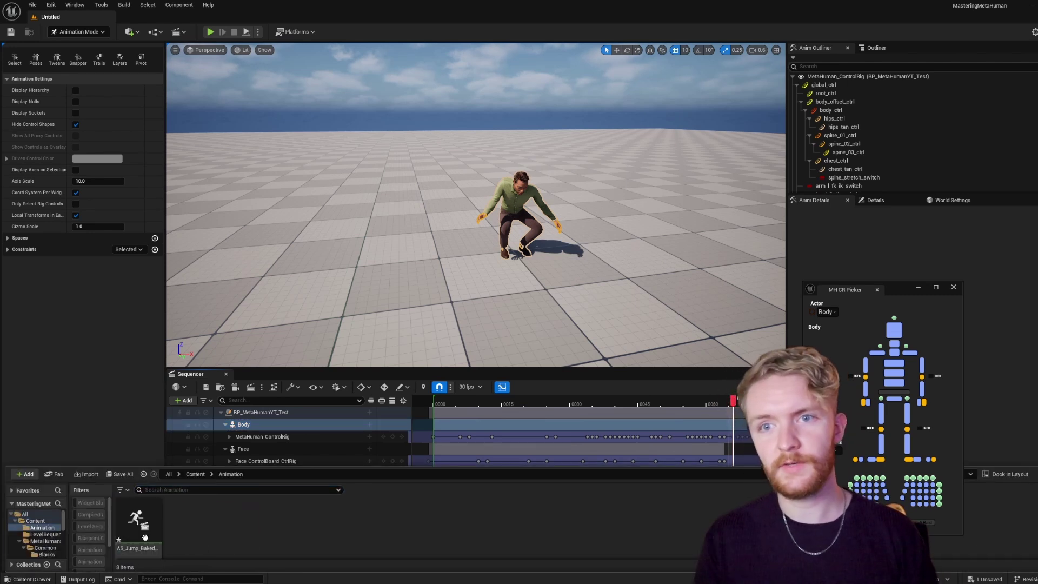
pyautogui.doubleClick(140, 524)
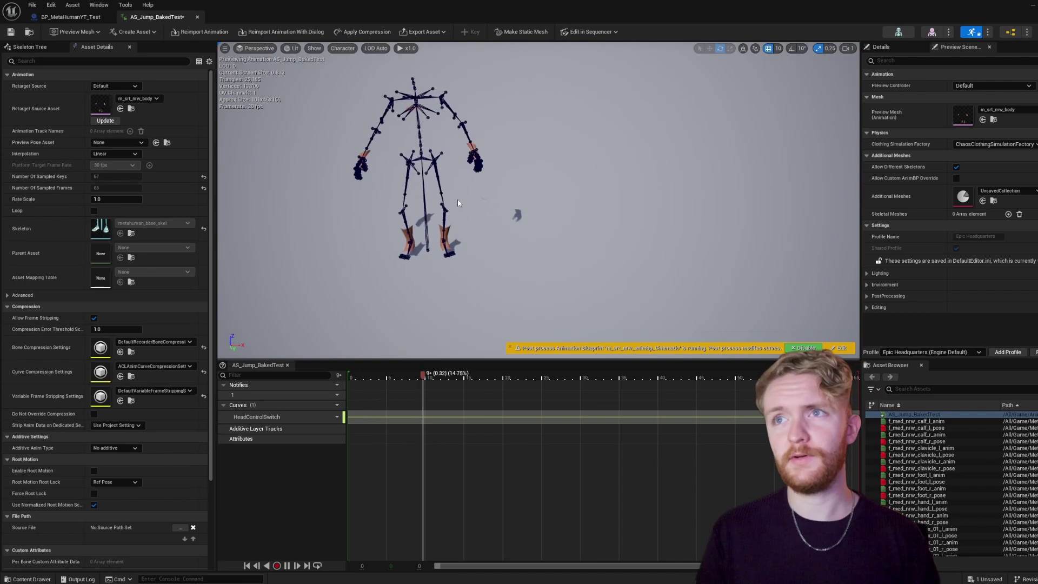
# - Limit bone drawing to Selected Only, and set the preview mesh to f_med_nrw_body
pyautogui.click(344, 49)
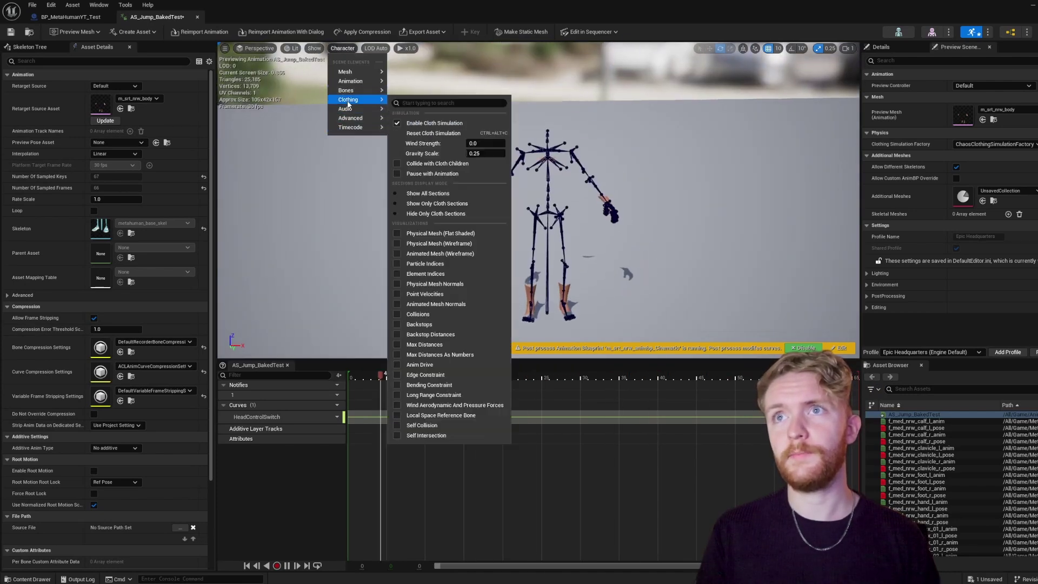
pyautogui.moveTo(360, 90)
pyautogui.click(414, 185)
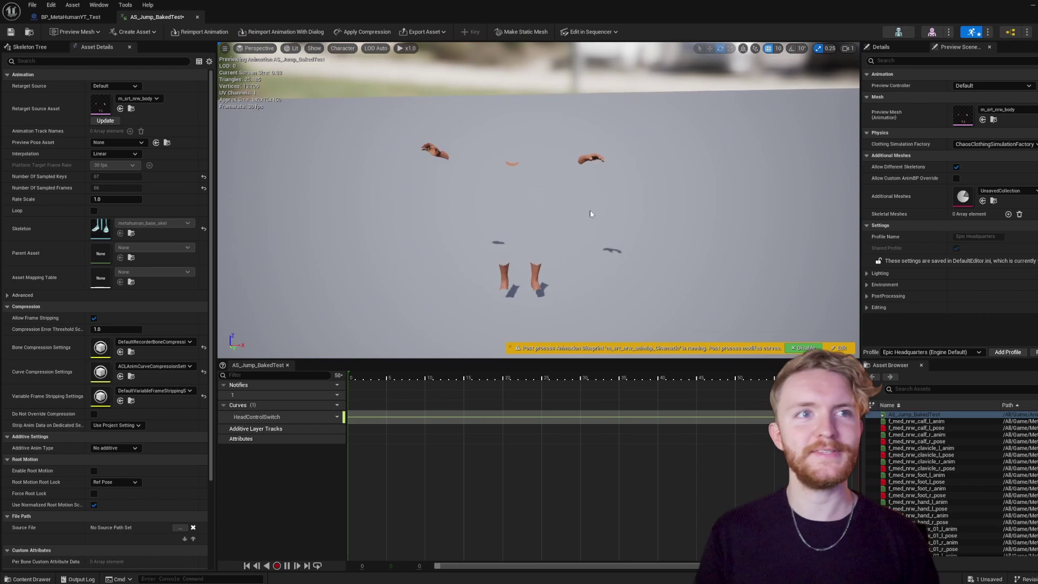
pyautogui.click(1007, 109)
pyautogui.click(1001, 212)
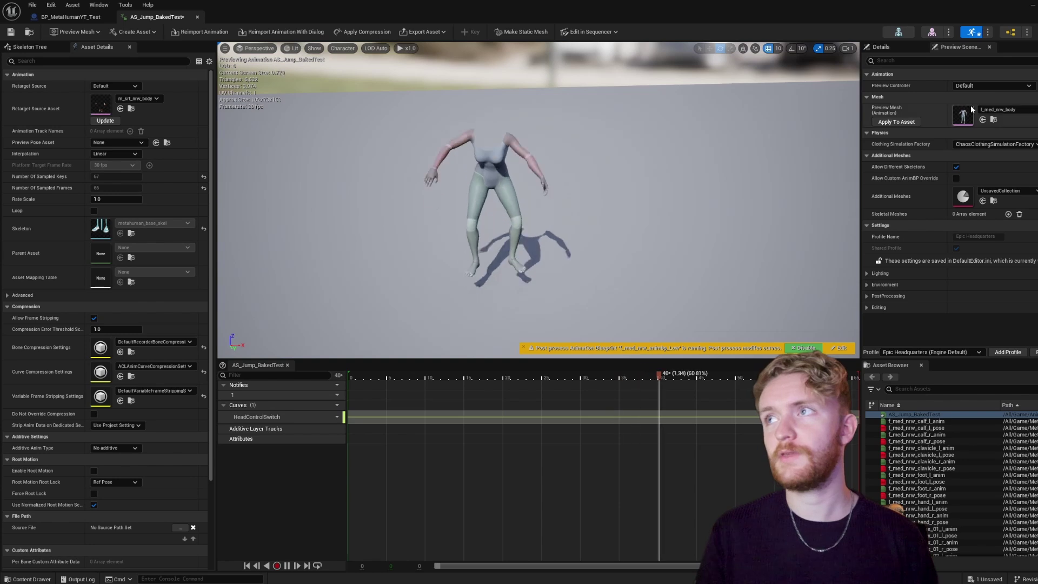
# - Draw the bones of the whole hierarchy on the preview mesh, check the baked jump, and return to the level sequence
pyautogui.click(337, 49)
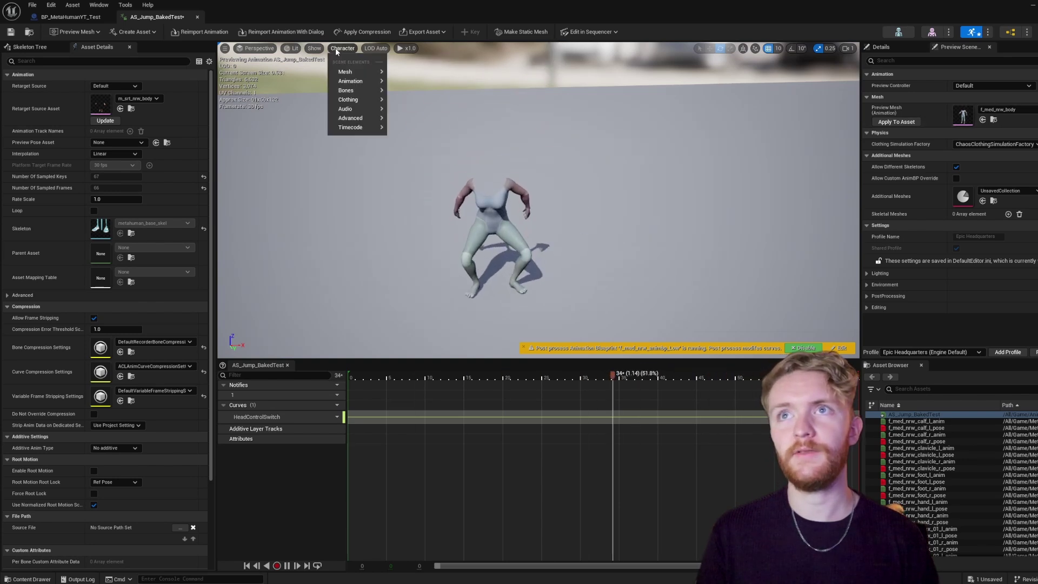
pyautogui.moveTo(348, 89)
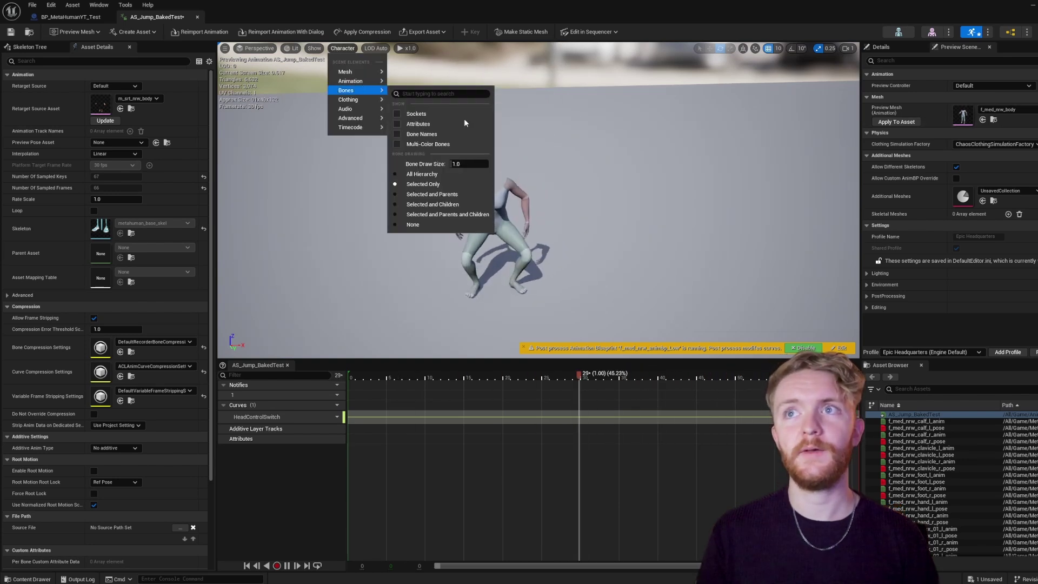
pyautogui.click(440, 169)
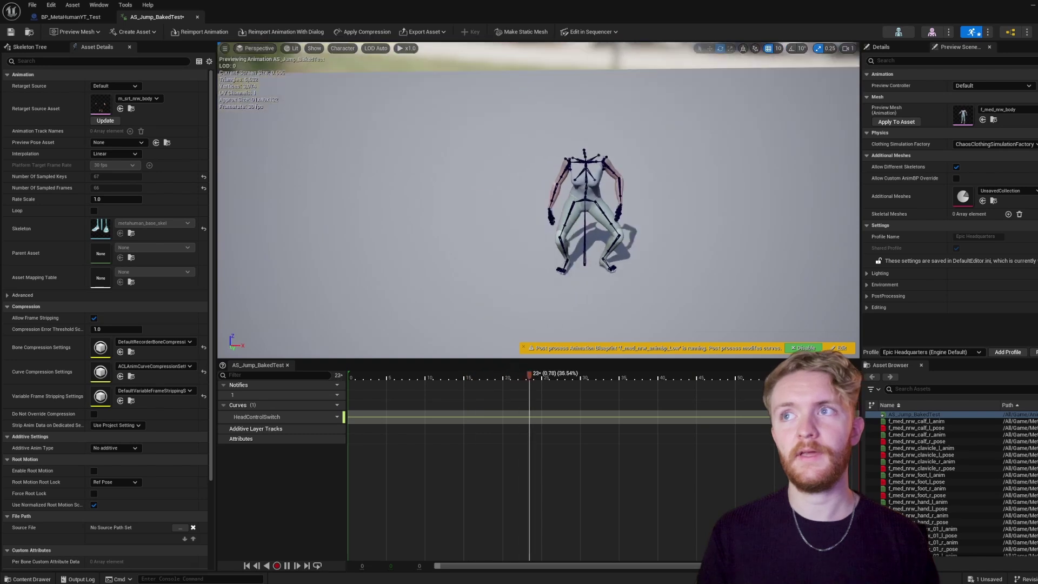
pyautogui.moveTo(541, 194); pyautogui.dragTo(530, 234, button='right')
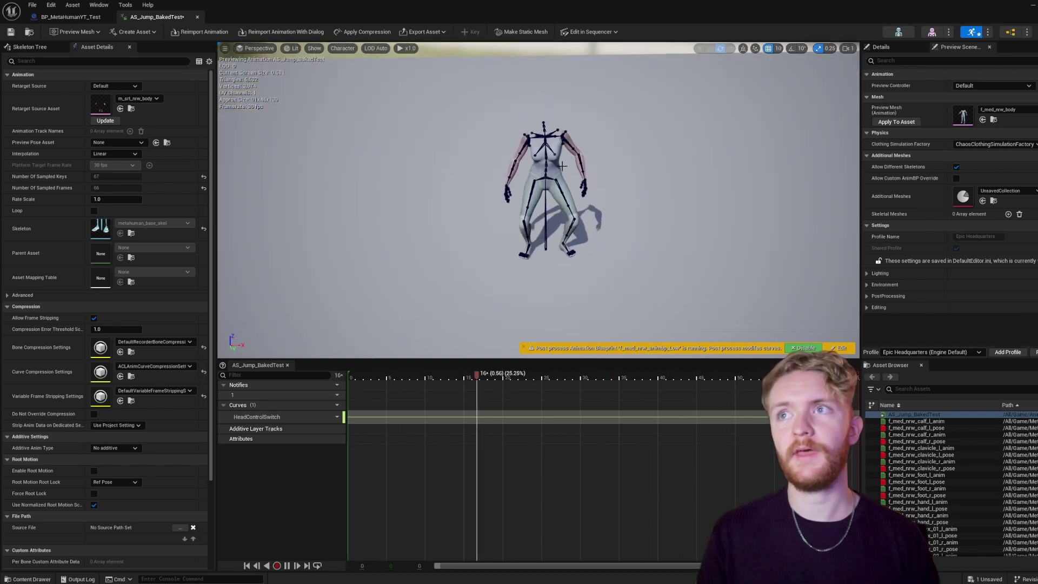
pyautogui.click(1035, 10)
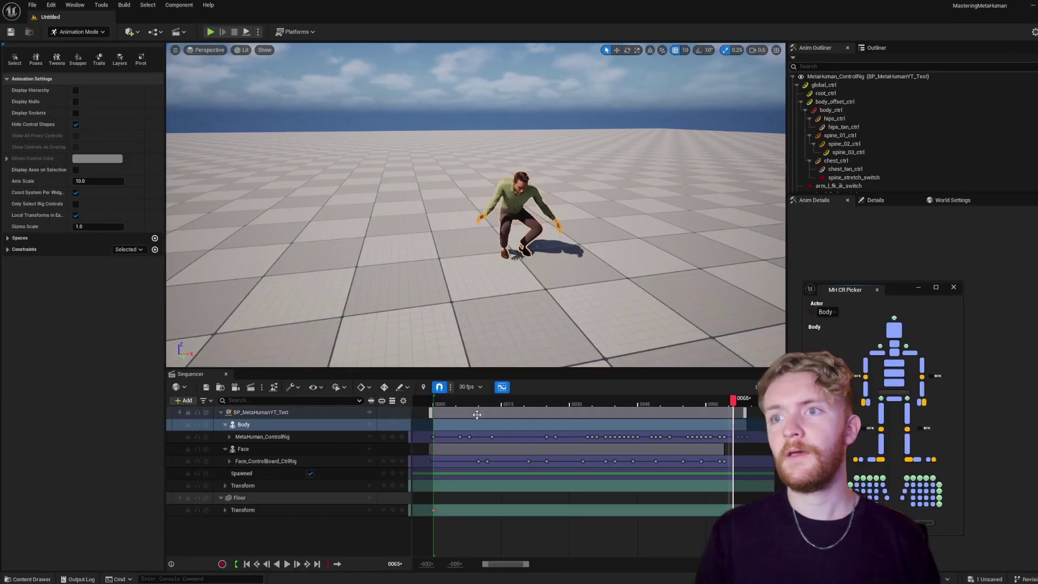
# - Deactivate the MetaHuman_ControlRig and Face_ControlBoard_CtrlRig tracks in the level sequence
pyautogui.click(311, 533)
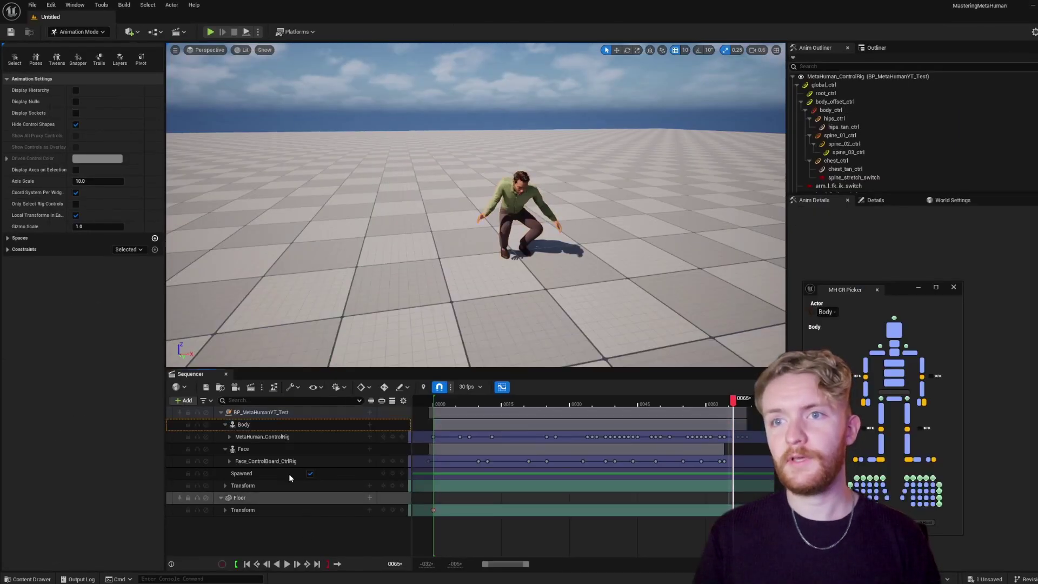
pyautogui.click(205, 436)
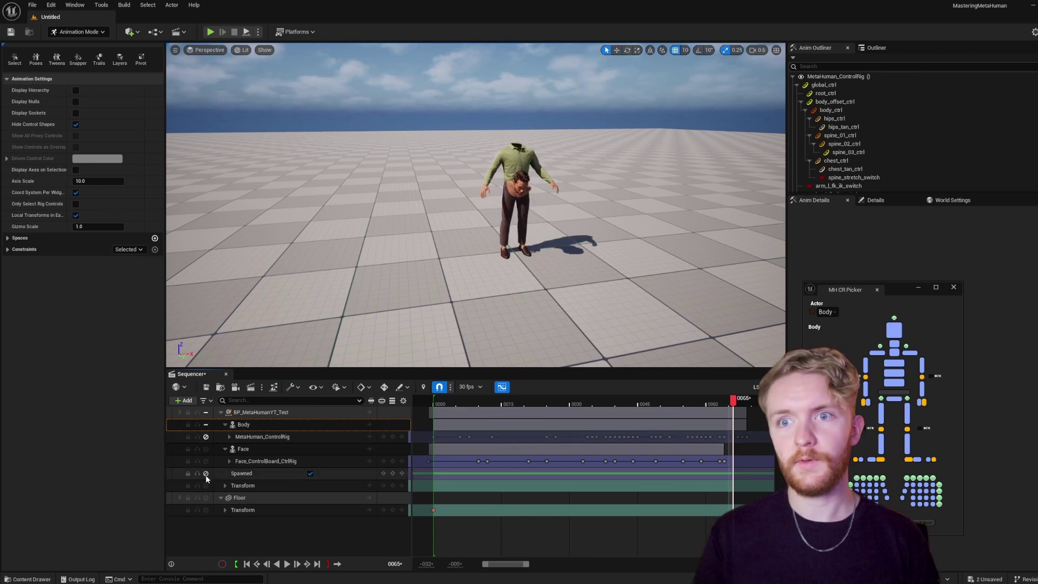
pyautogui.click(206, 461)
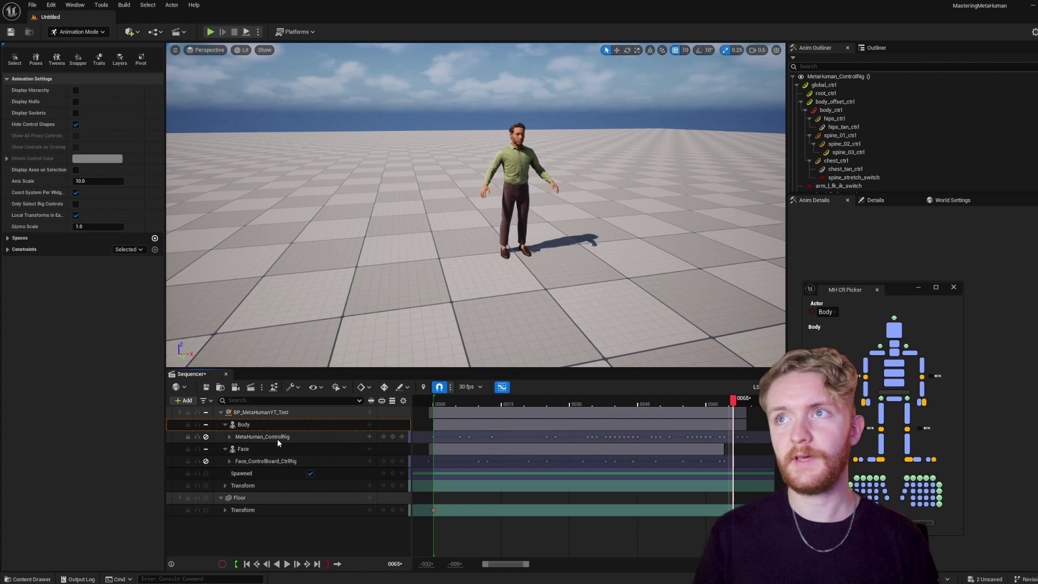
# - Add an animation track with AS_Jump_BakedTest to the MetaHuman's Body track
pyautogui.click(271, 422)
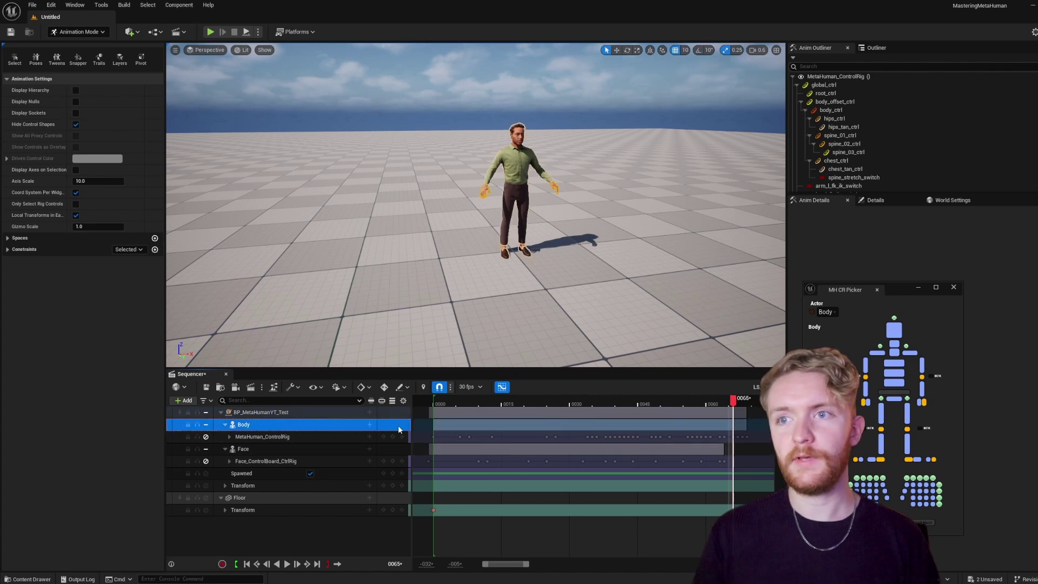
pyautogui.click(369, 425)
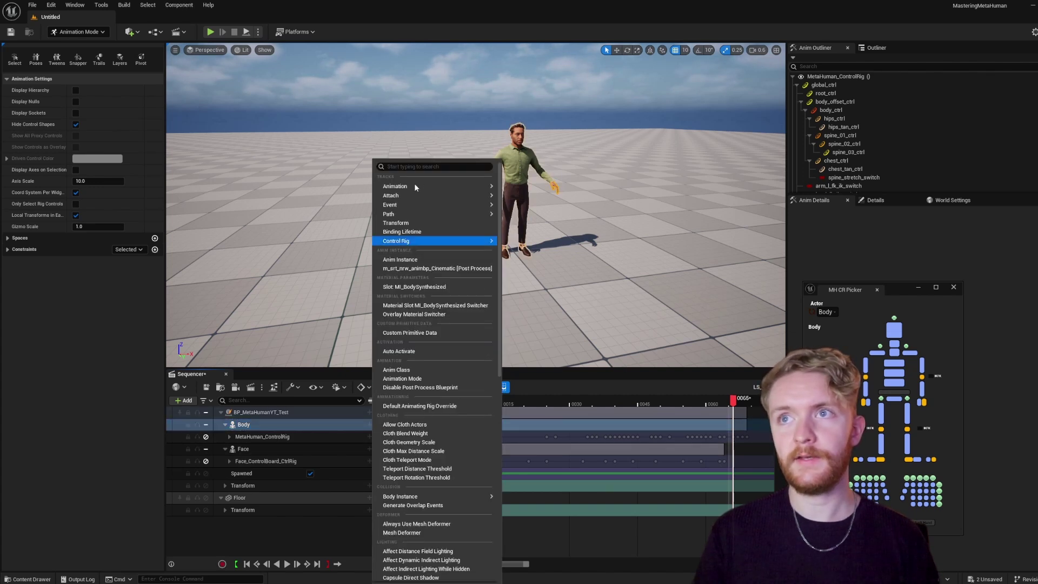
pyautogui.moveTo(446, 186)
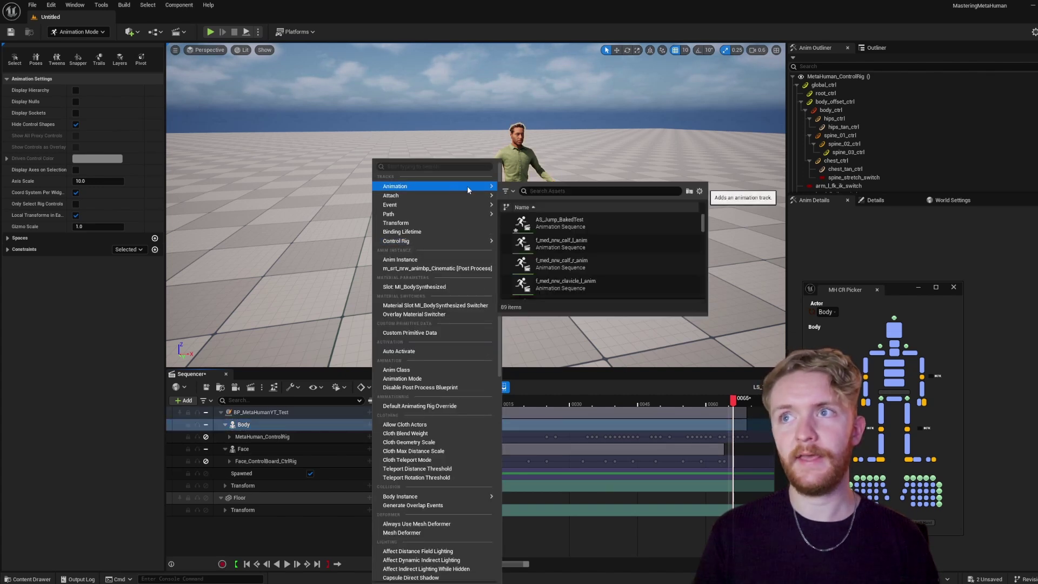
pyautogui.click(576, 223)
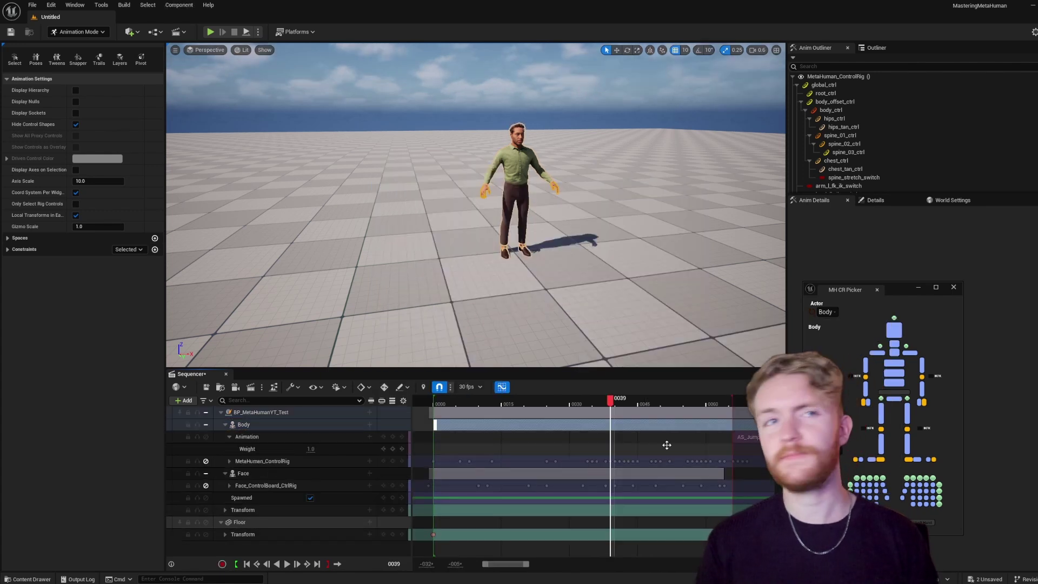
# - Move the AS_Jump_BakedTest section to start at frame 0 and play the sequence to check the jump
pyautogui.moveTo(761, 448); pyautogui.dragTo(448, 439)
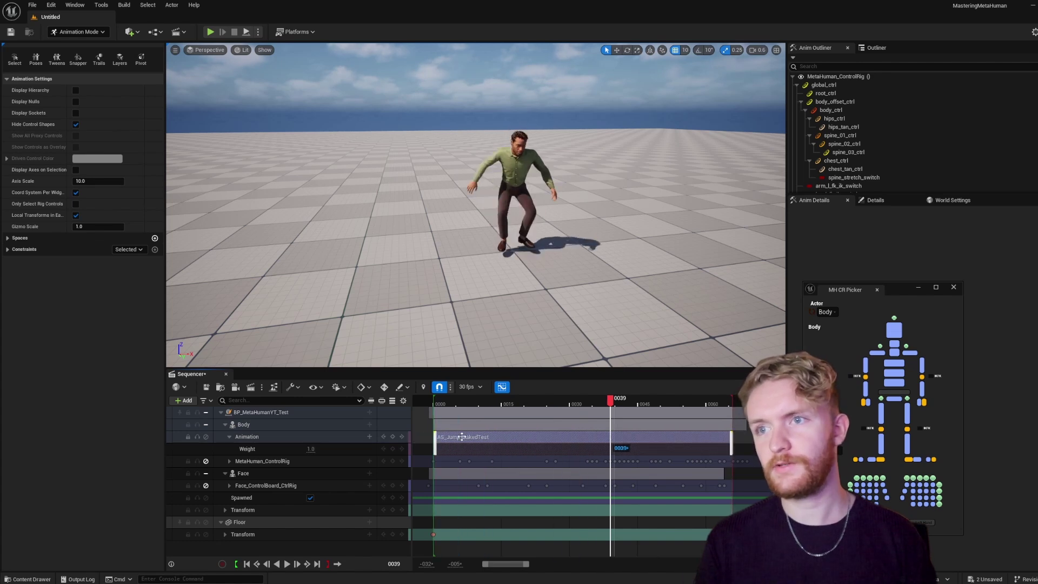
pyautogui.moveTo(610, 400); pyautogui.dragTo(432, 404)
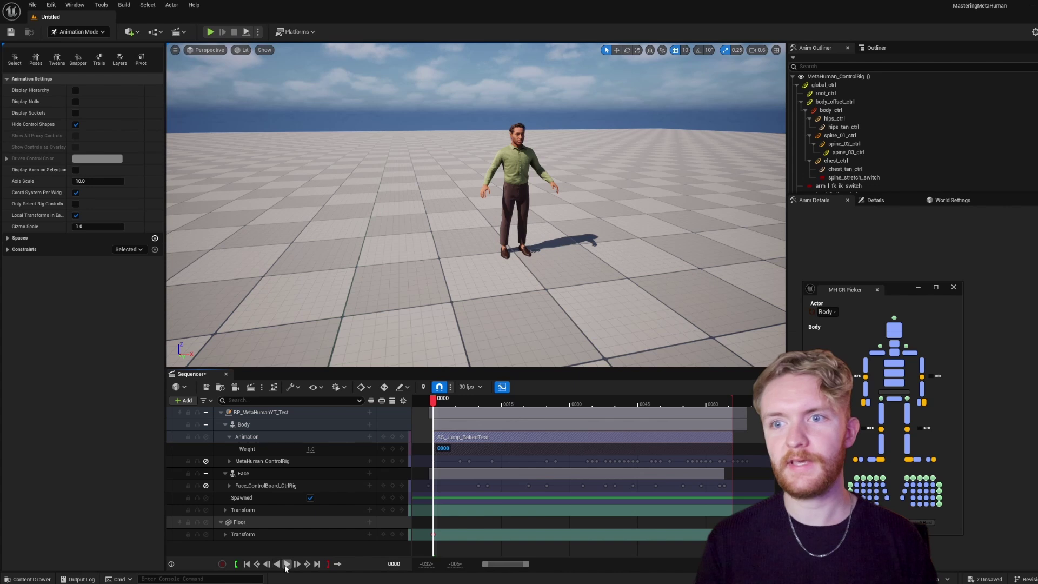
pyautogui.click(286, 565)
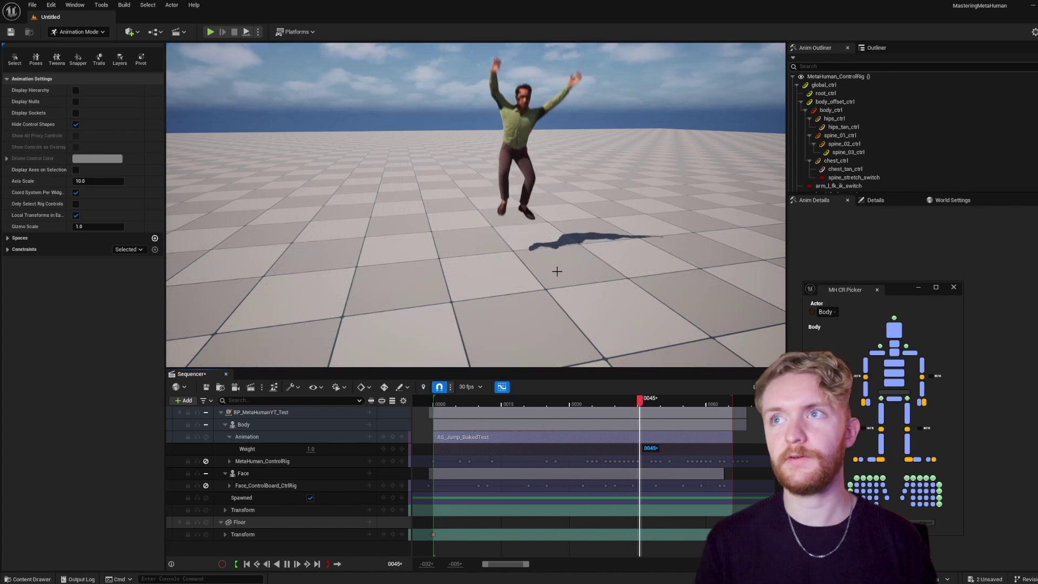
pyautogui.press('space')
pyautogui.press('space')
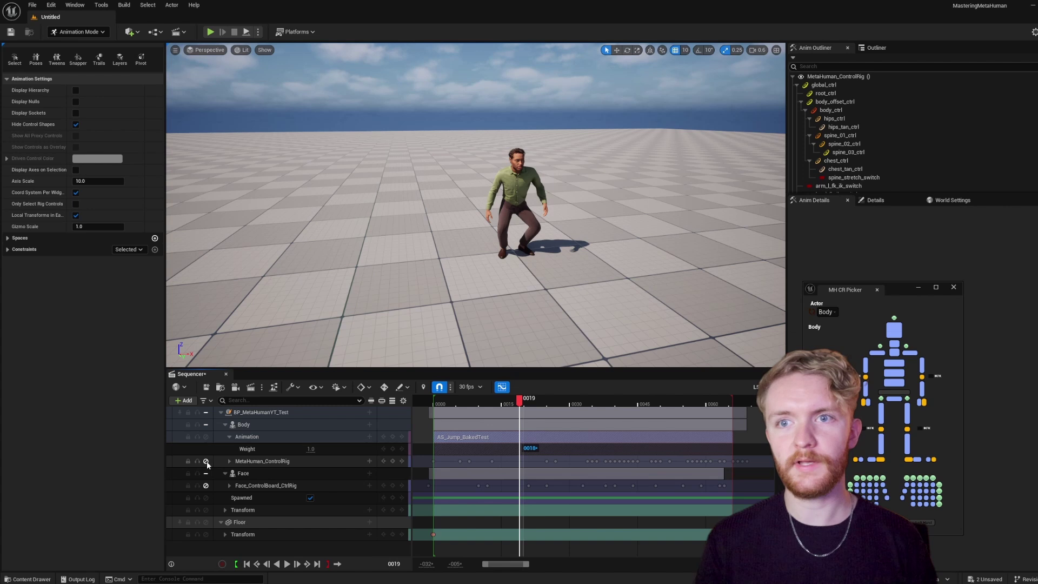
# - Reactivate the MetaHuman_ControlRig and Face_ControlBoard_CtrlRig tracks, and delete the Body's Animation track holding AS_Jump_BakedTest
pyautogui.click(206, 461)
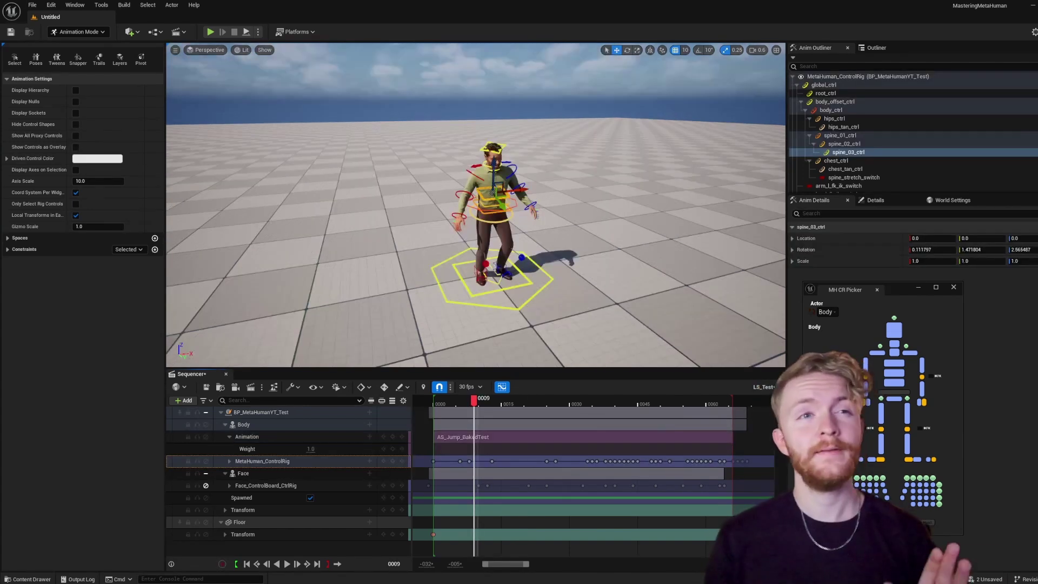
pyautogui.click(272, 440)
pyautogui.press('Delete')
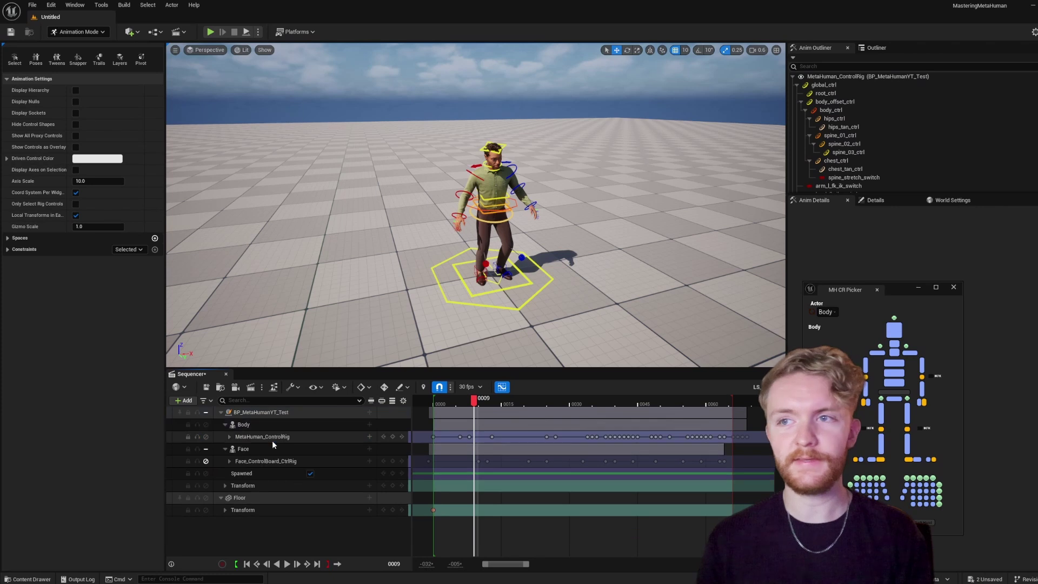
pyautogui.moveTo(474, 400); pyautogui.dragTo(542, 400)
pyautogui.click(206, 461)
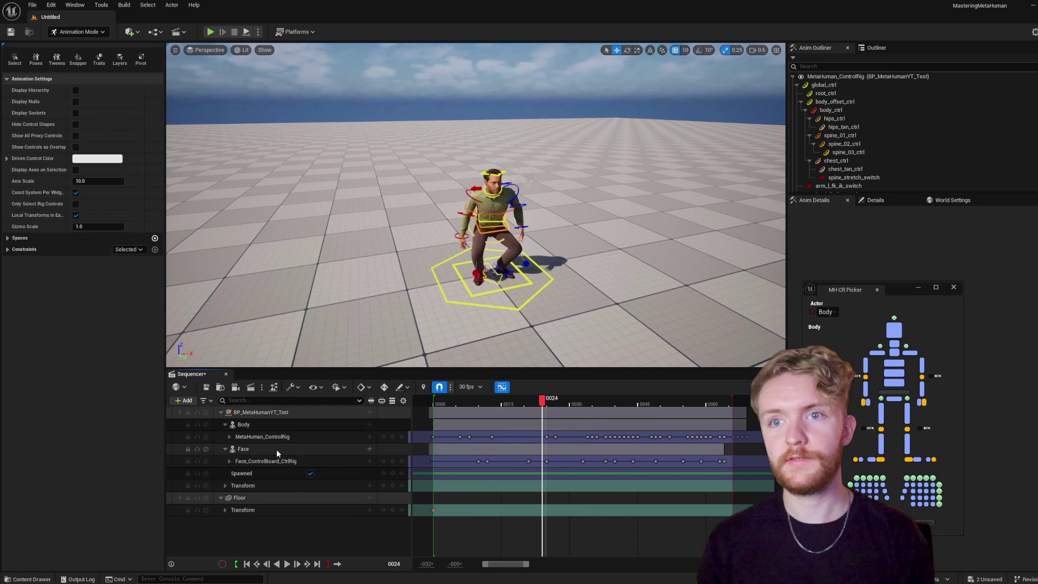
# - Create a linked animation sequence from the Body track in the Content/Animation folder, named AS_Jump_Linked
pyautogui.rightClick(295, 438)
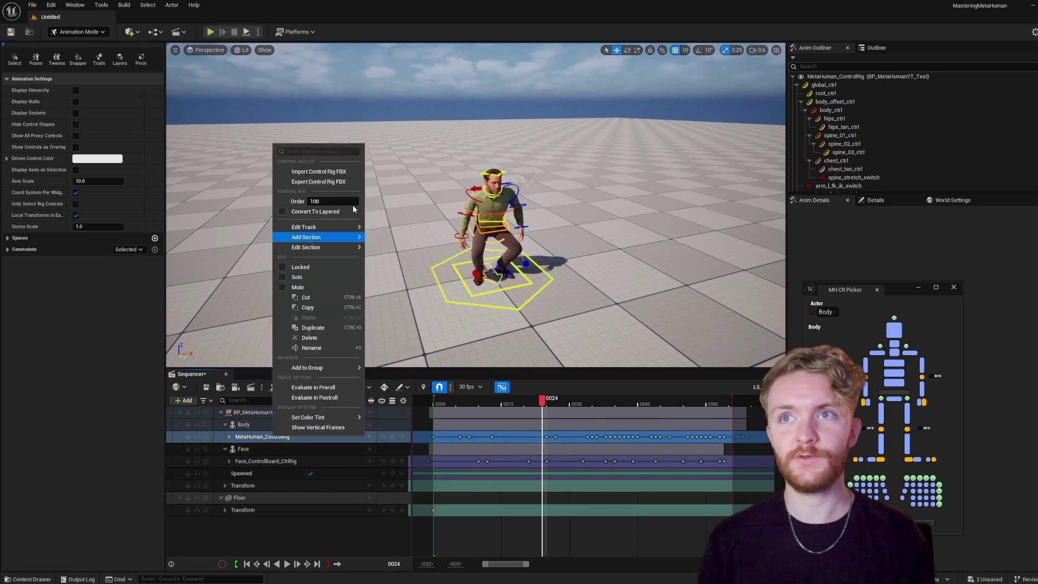
pyautogui.click(248, 426)
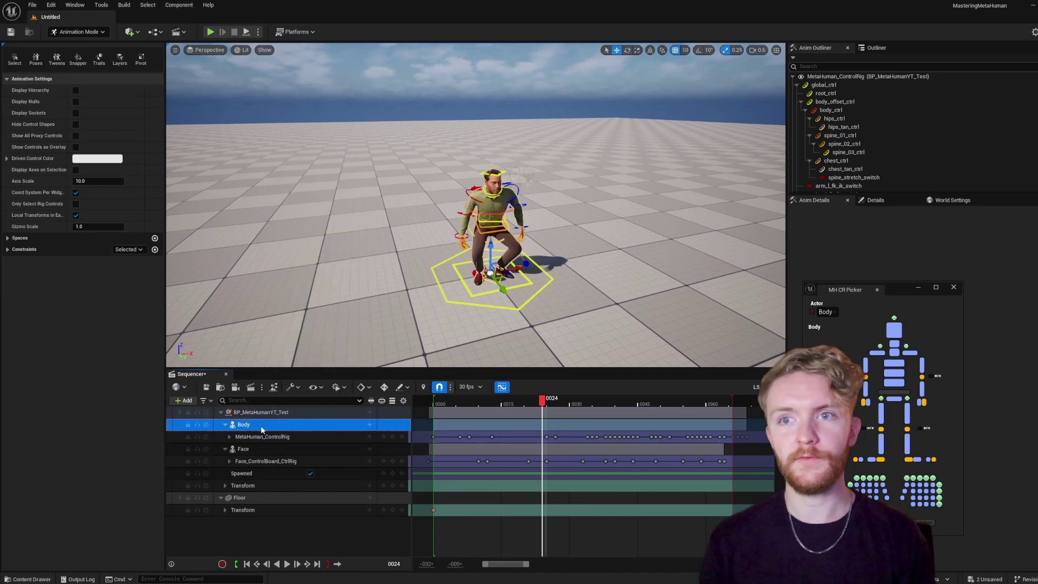
pyautogui.rightClick(261, 427)
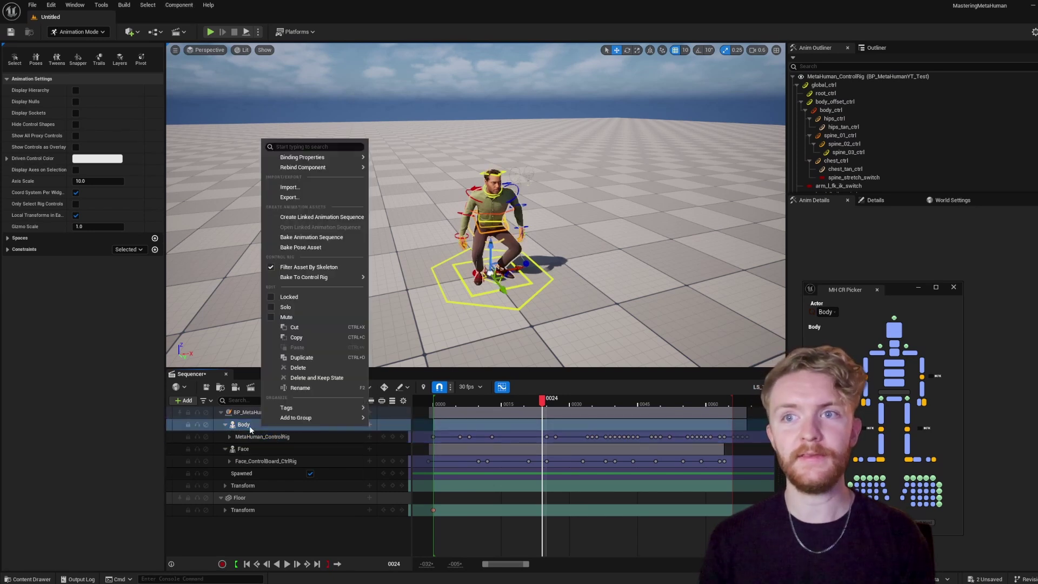
pyautogui.click(318, 216)
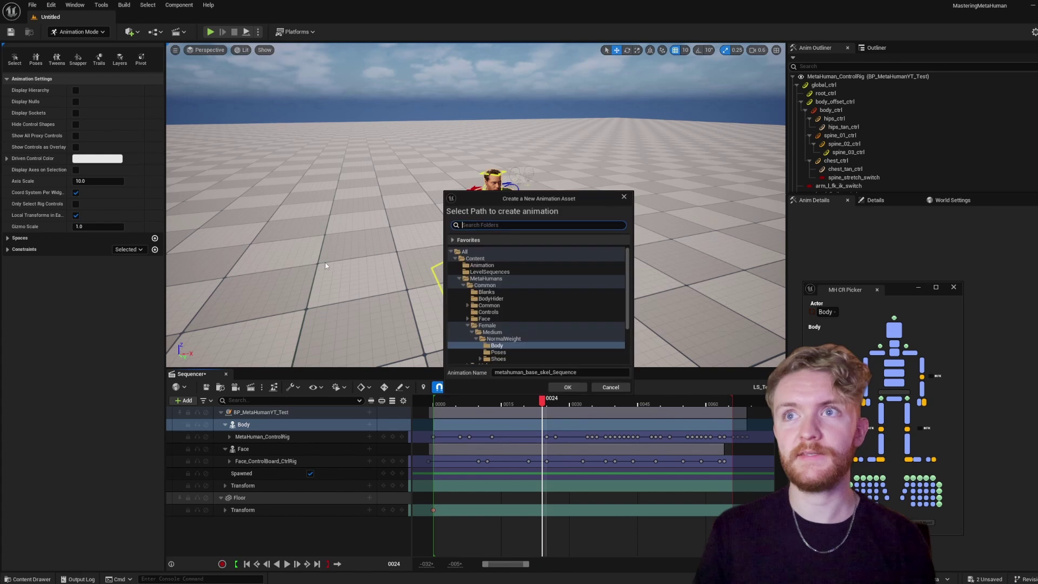
pyautogui.click(459, 279)
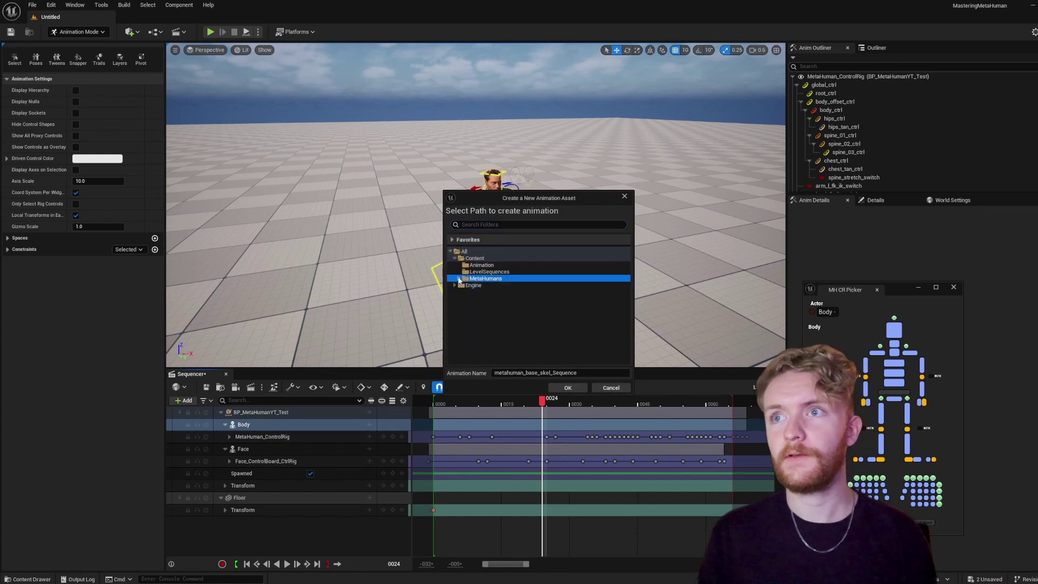
pyautogui.click(482, 266)
pyautogui.click(508, 373)
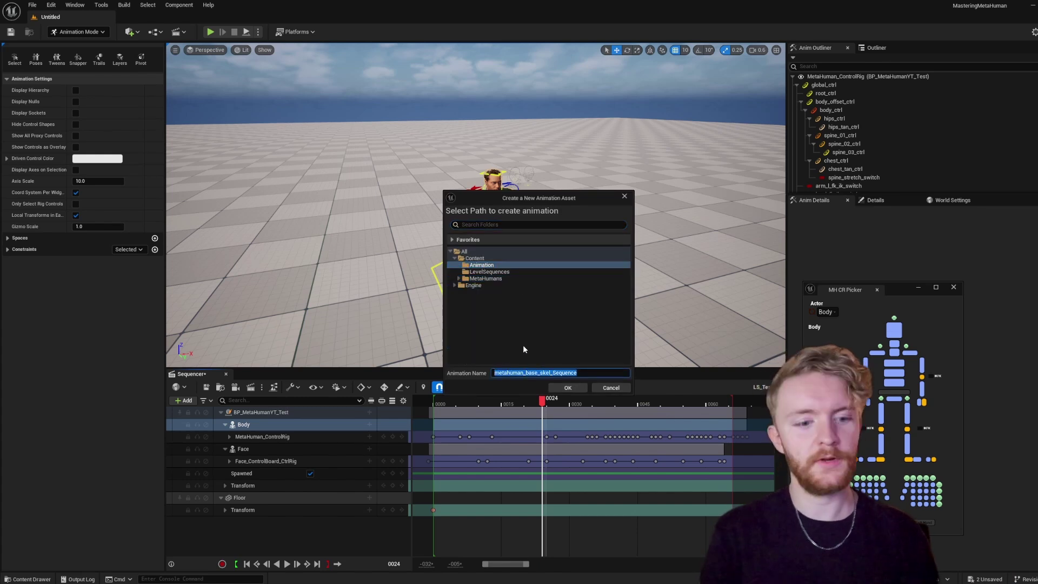
pyautogui.write('AS_Jump_Li')
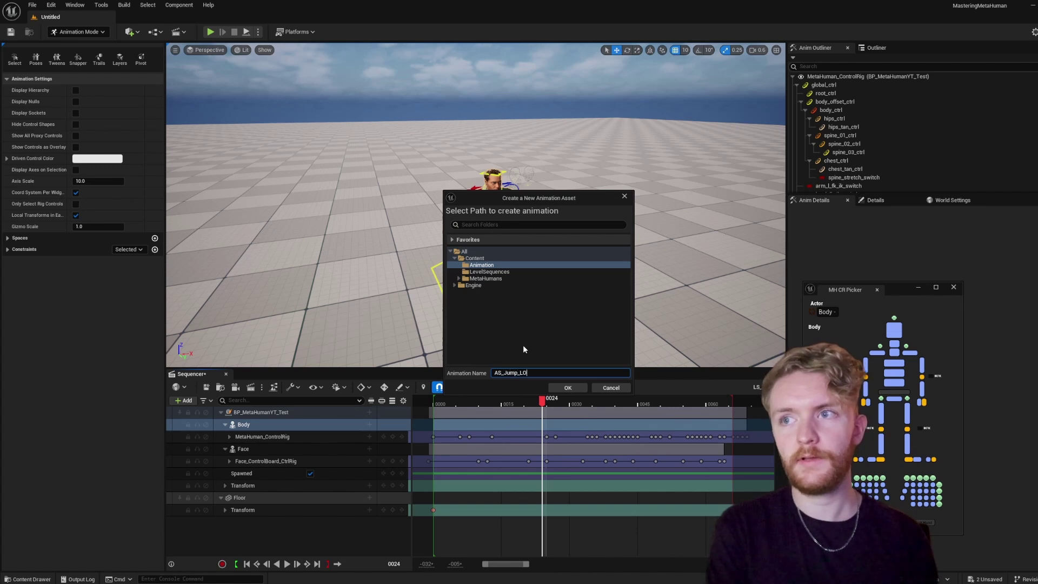
pyautogui.write('nked')
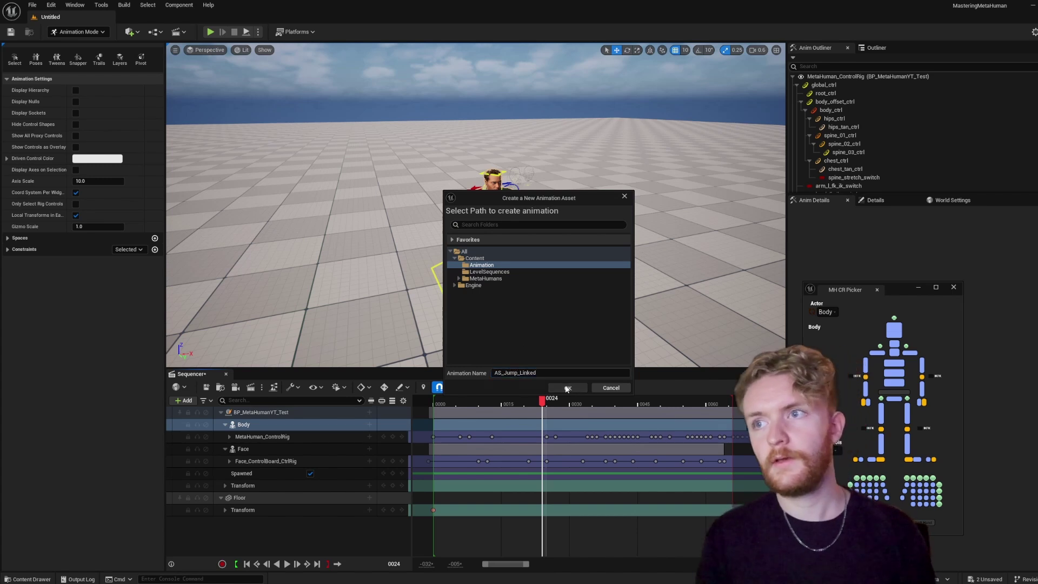
pyautogui.click(551, 388)
pyautogui.click(545, 389)
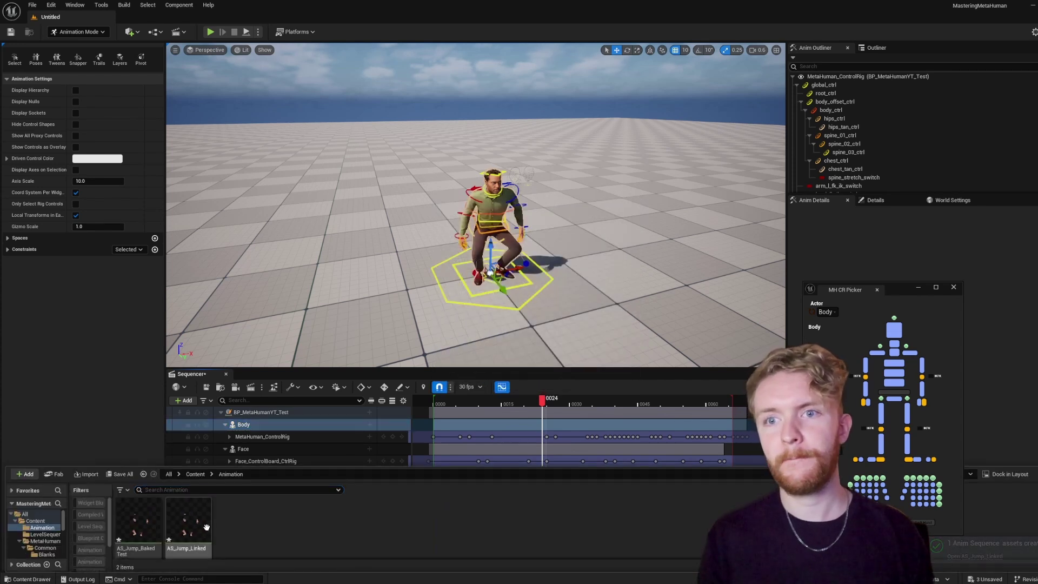
# - Open AS_Jump_Linked to check the linked jump animation, and return to the level sequence
pyautogui.doubleClick(207, 522)
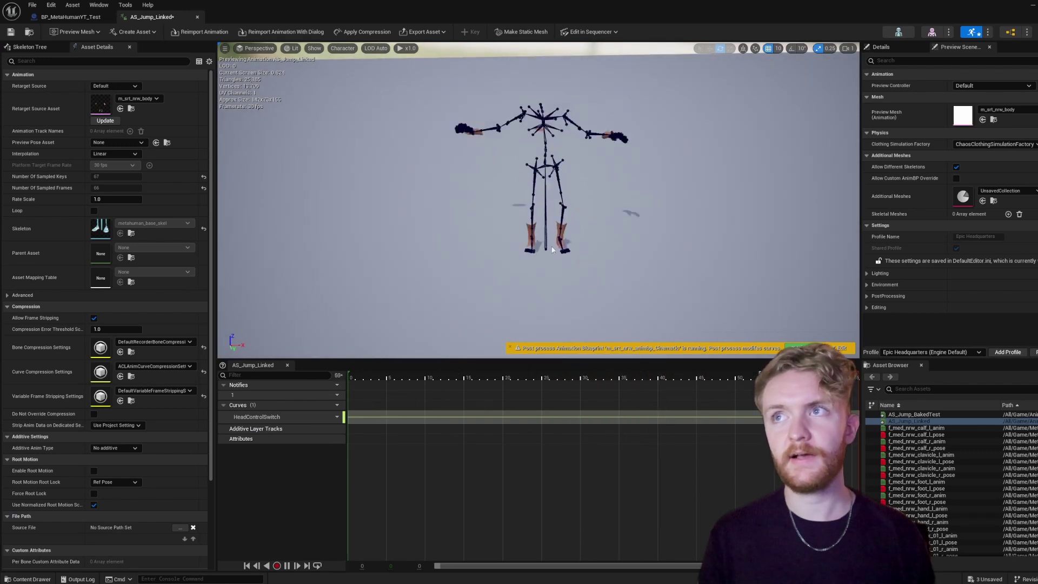
pyautogui.click(1033, 7)
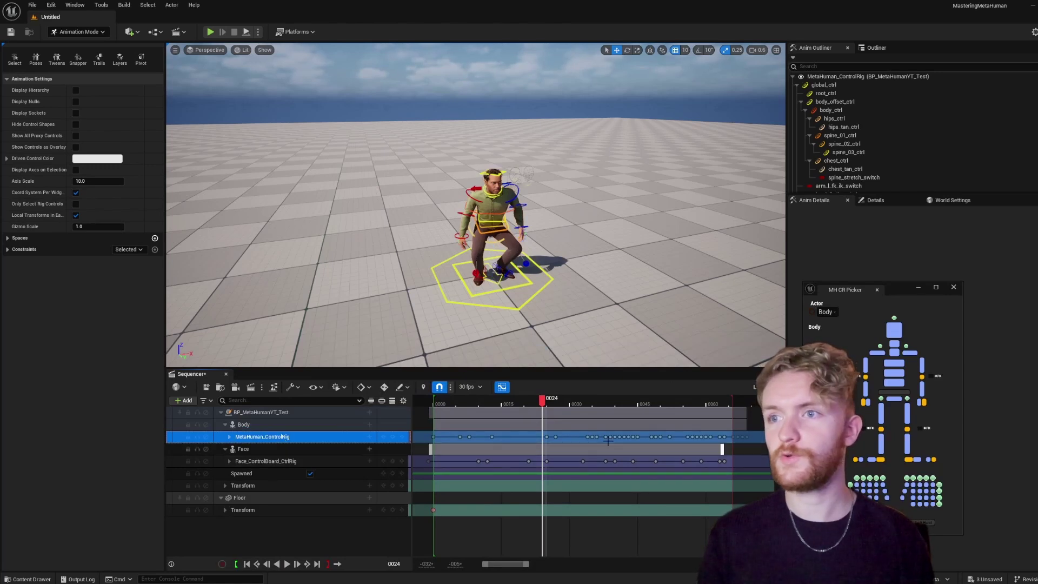
# - Key body_ctrl at frame 48 high above the floor, with its Z location at about 392, and save the sequence
pyautogui.moveTo(544, 403); pyautogui.dragTo(652, 410)
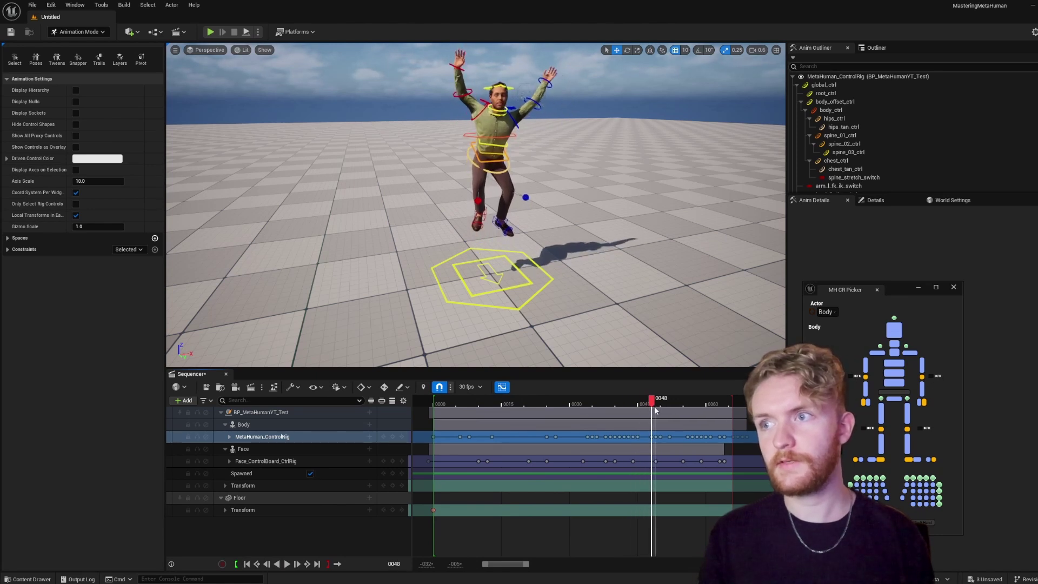
pyautogui.click(513, 136)
pyautogui.moveTo(492, 110); pyautogui.dragTo(492, 47)
pyautogui.moveTo(574, 180); pyautogui.dragTo(586, 97, button='right')
pyautogui.moveTo(460, 239); pyautogui.dragTo(463, 46)
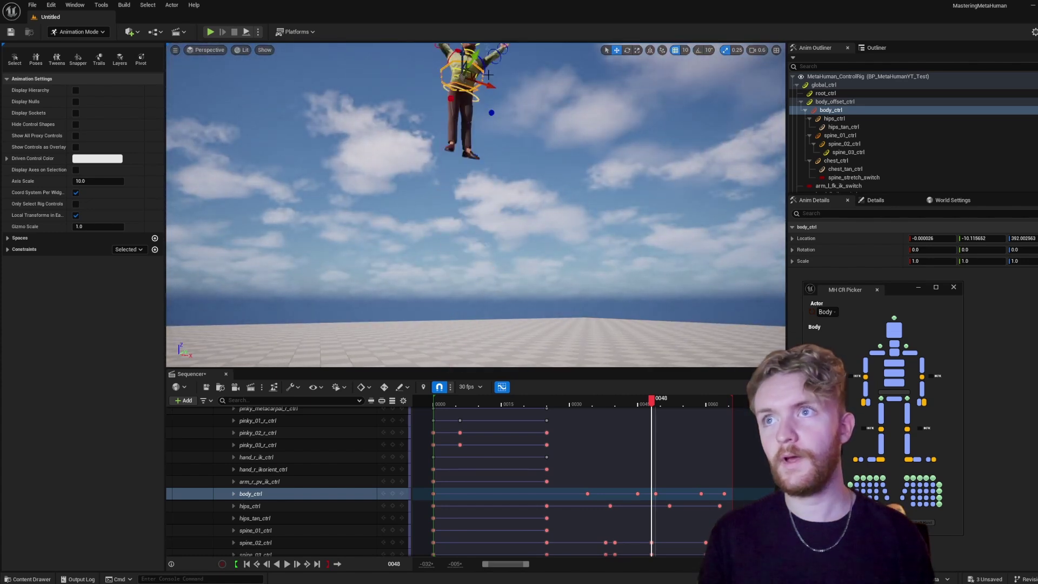
pyautogui.moveTo(557, 173); pyautogui.dragTo(558, 106, button='right')
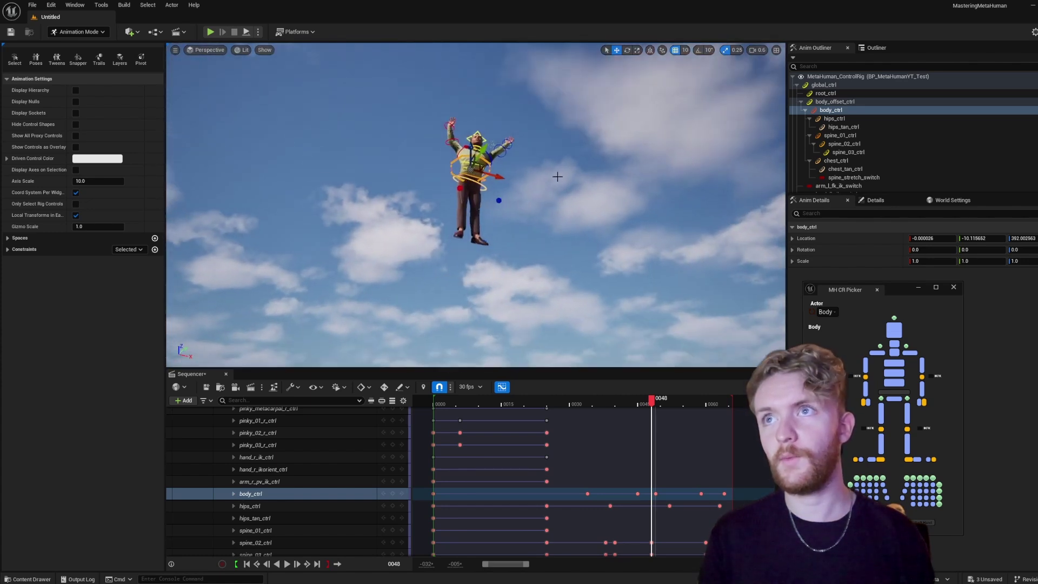
pyautogui.click(394, 494)
pyautogui.moveTo(653, 403); pyautogui.dragTo(661, 401)
pyautogui.moveTo(588, 292); pyautogui.dragTo(588, 355, button='right')
pyautogui.scroll(-4, 589, 292)
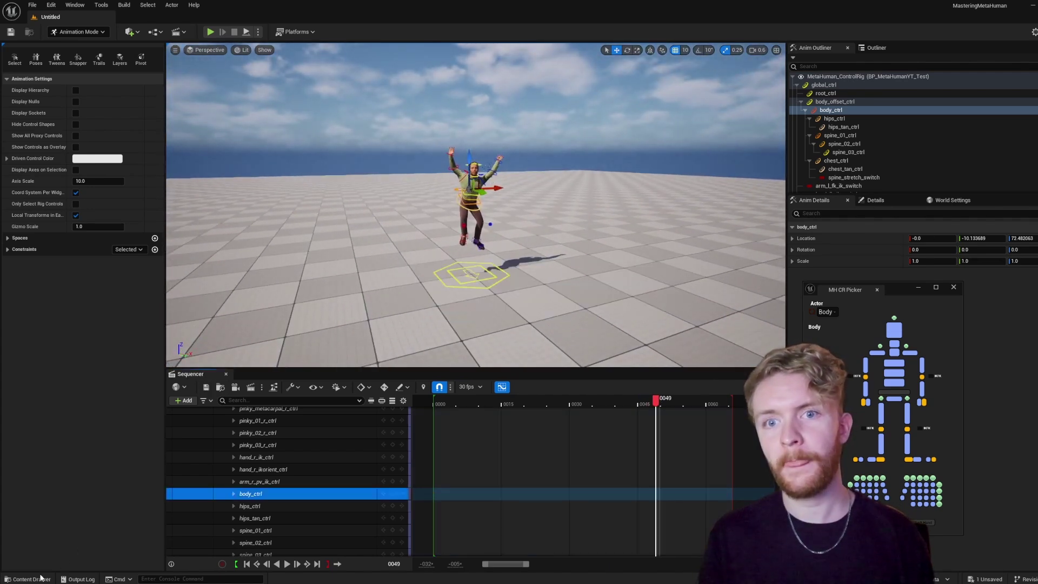
# - Reopen AS_Jump_Linked and scrub its timeline to check whether it follows the edited jump
pyautogui.click(28, 579)
pyautogui.doubleClick(188, 523)
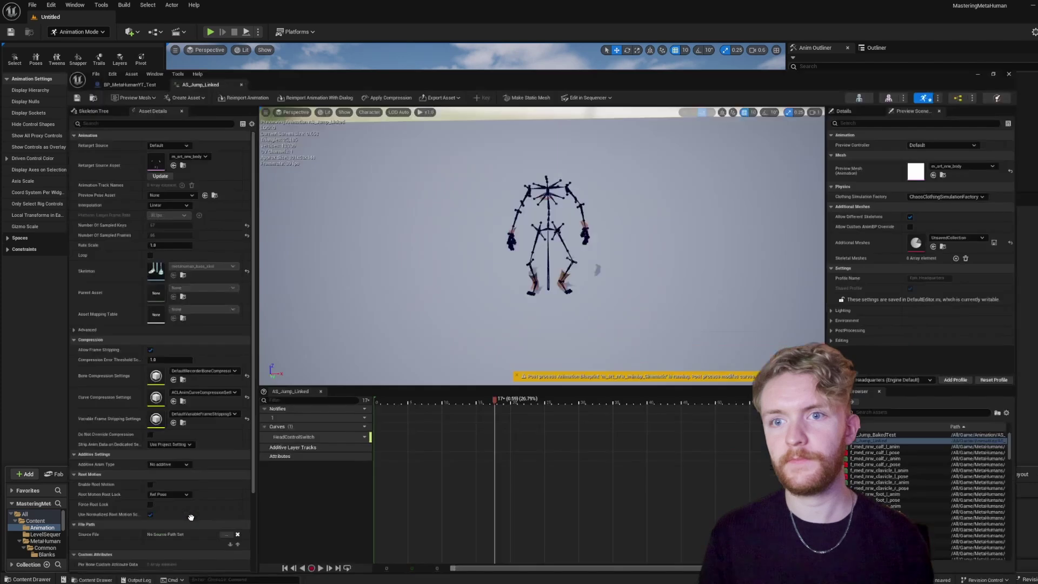
pyautogui.moveTo(496, 378); pyautogui.dragTo(738, 377)
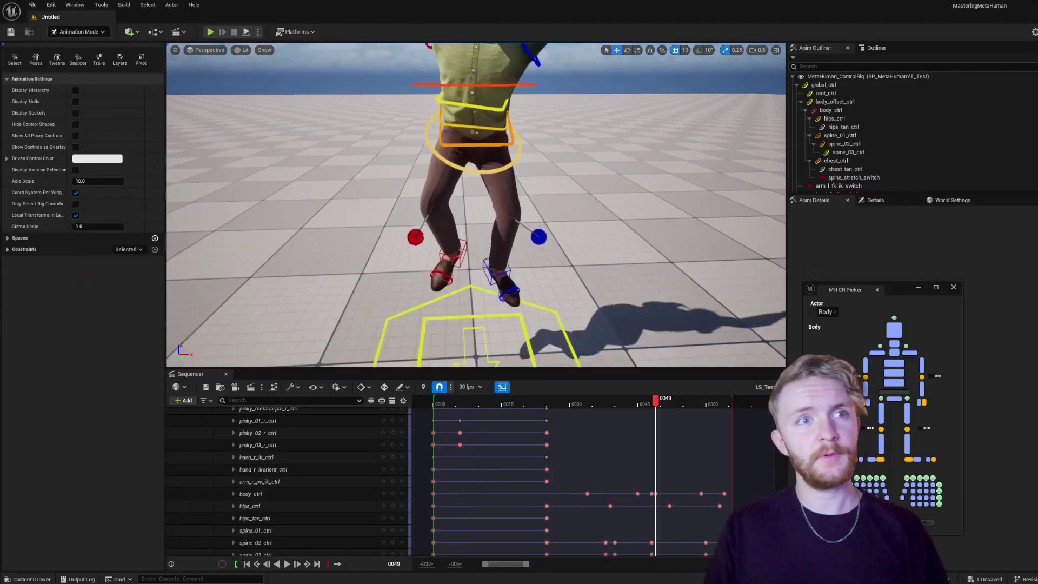
pyautogui.moveTo(476, 206); pyautogui.dragTo(476, 157, button='right')
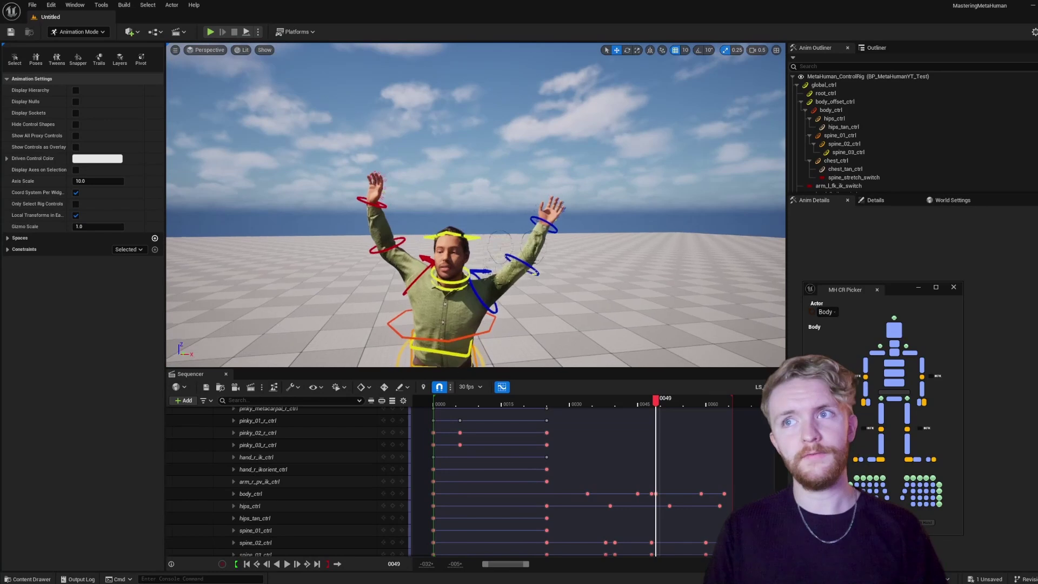
pyautogui.moveTo(519, 200); pyautogui.dragTo(517, 235, button='right')
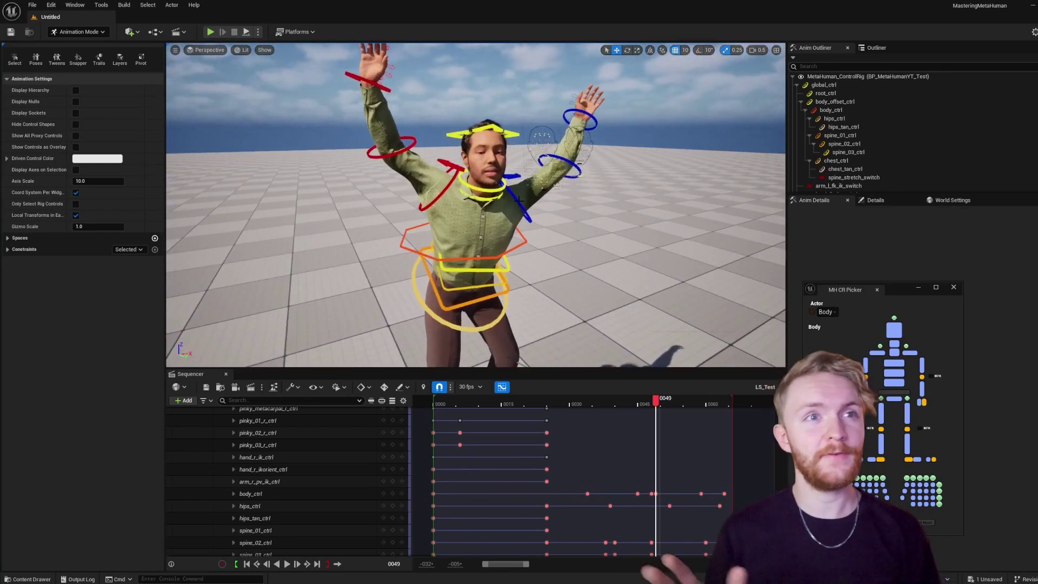